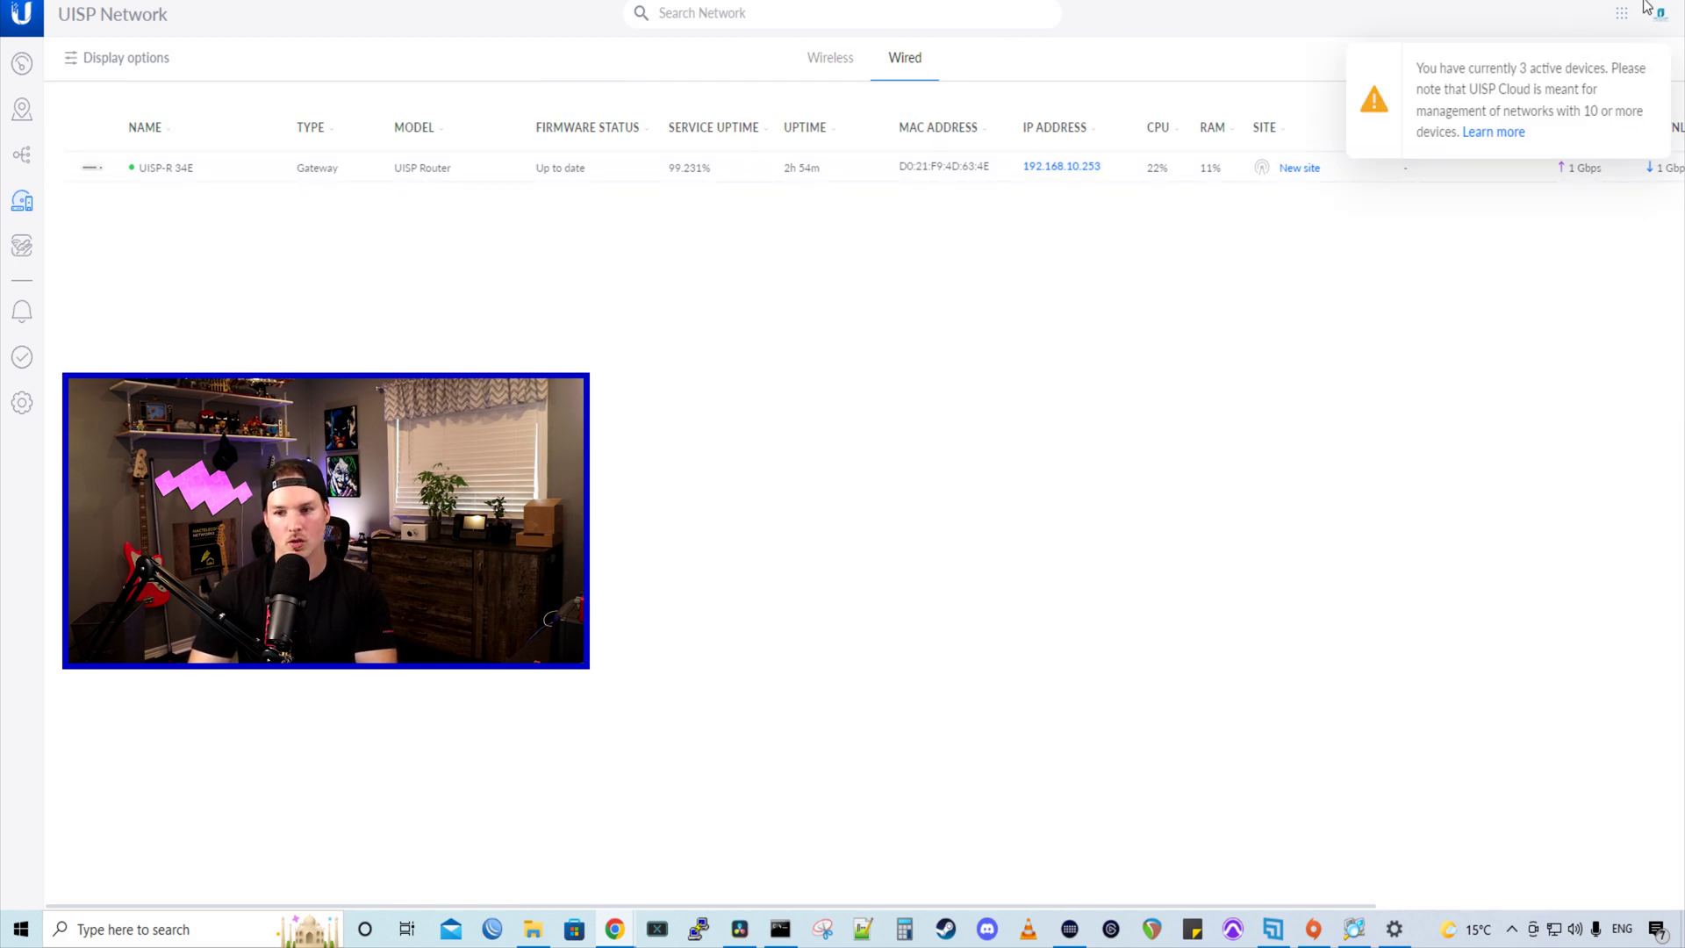
click(238, 175)
click(1553, 118)
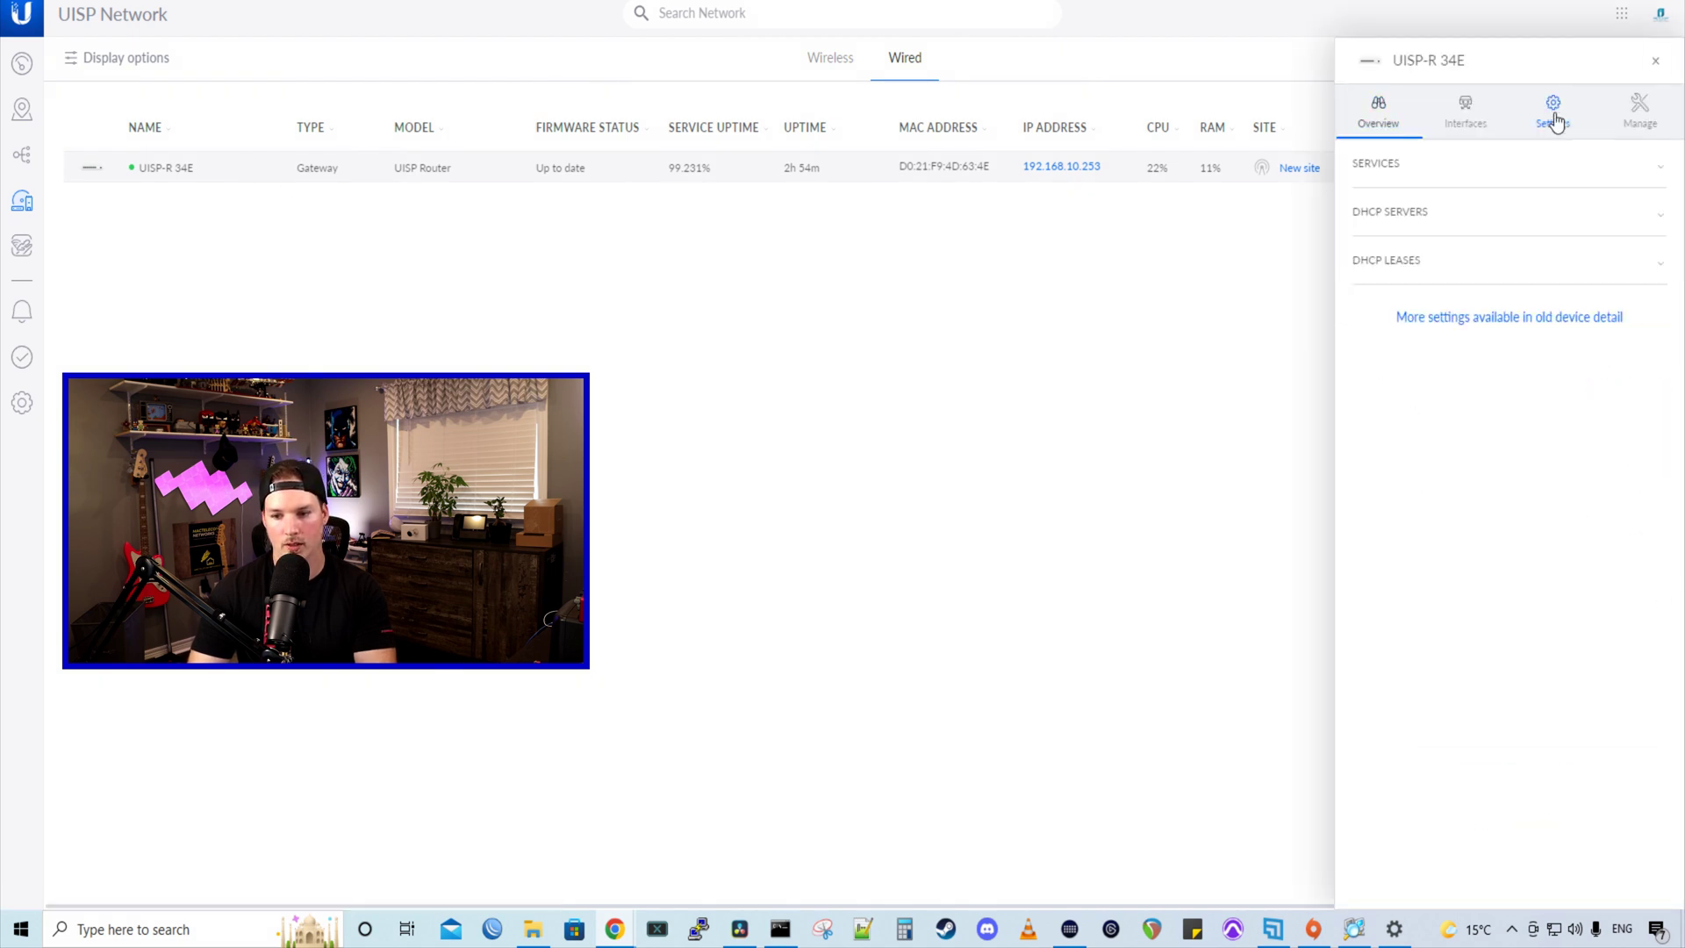
click(1426, 275)
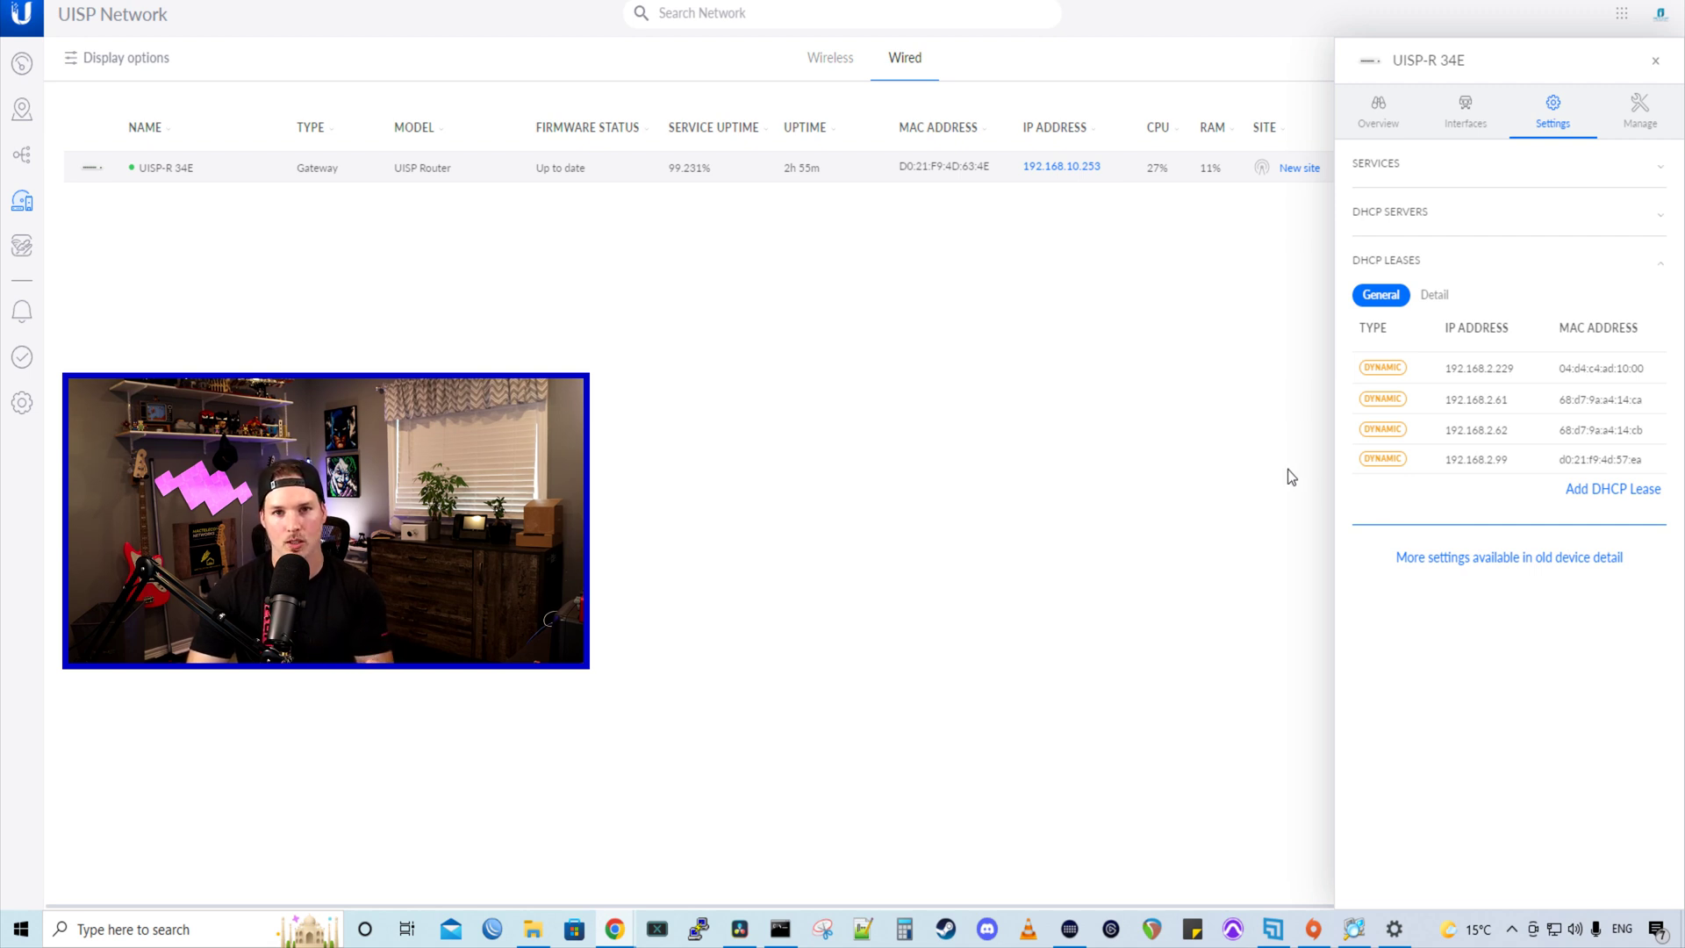
click(1655, 60)
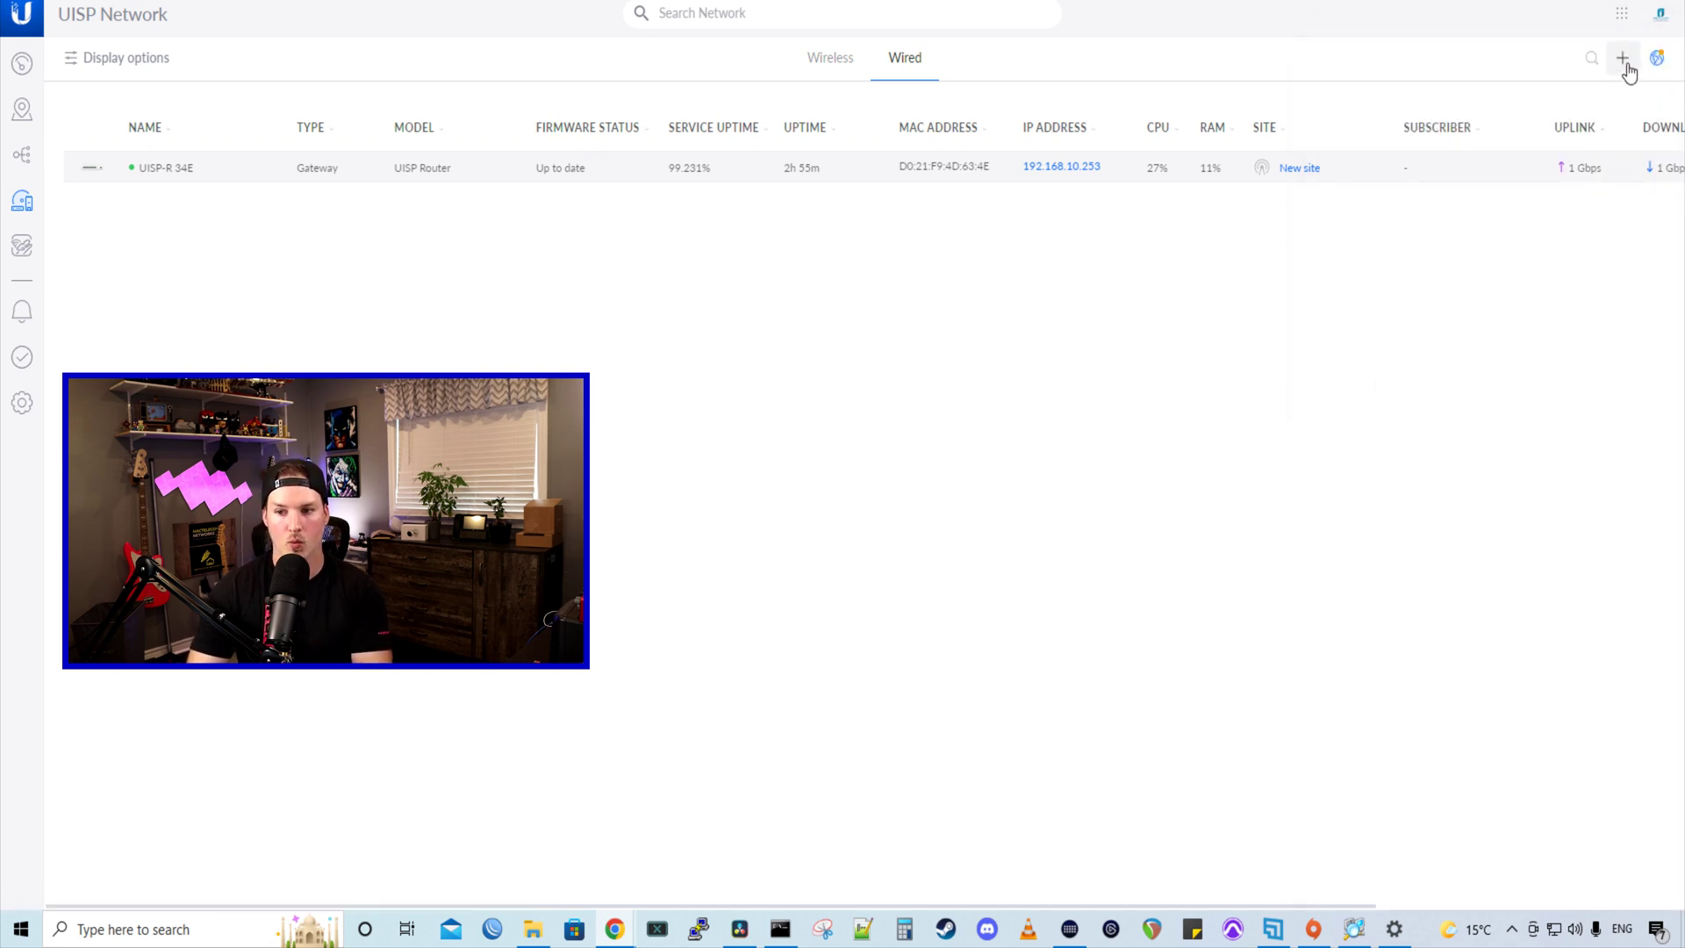
- Add the device at 192.168.2.99 with its login credentials and assign it to New site
click(1624, 62)
click(790, 362)
text(192.168.2.99)
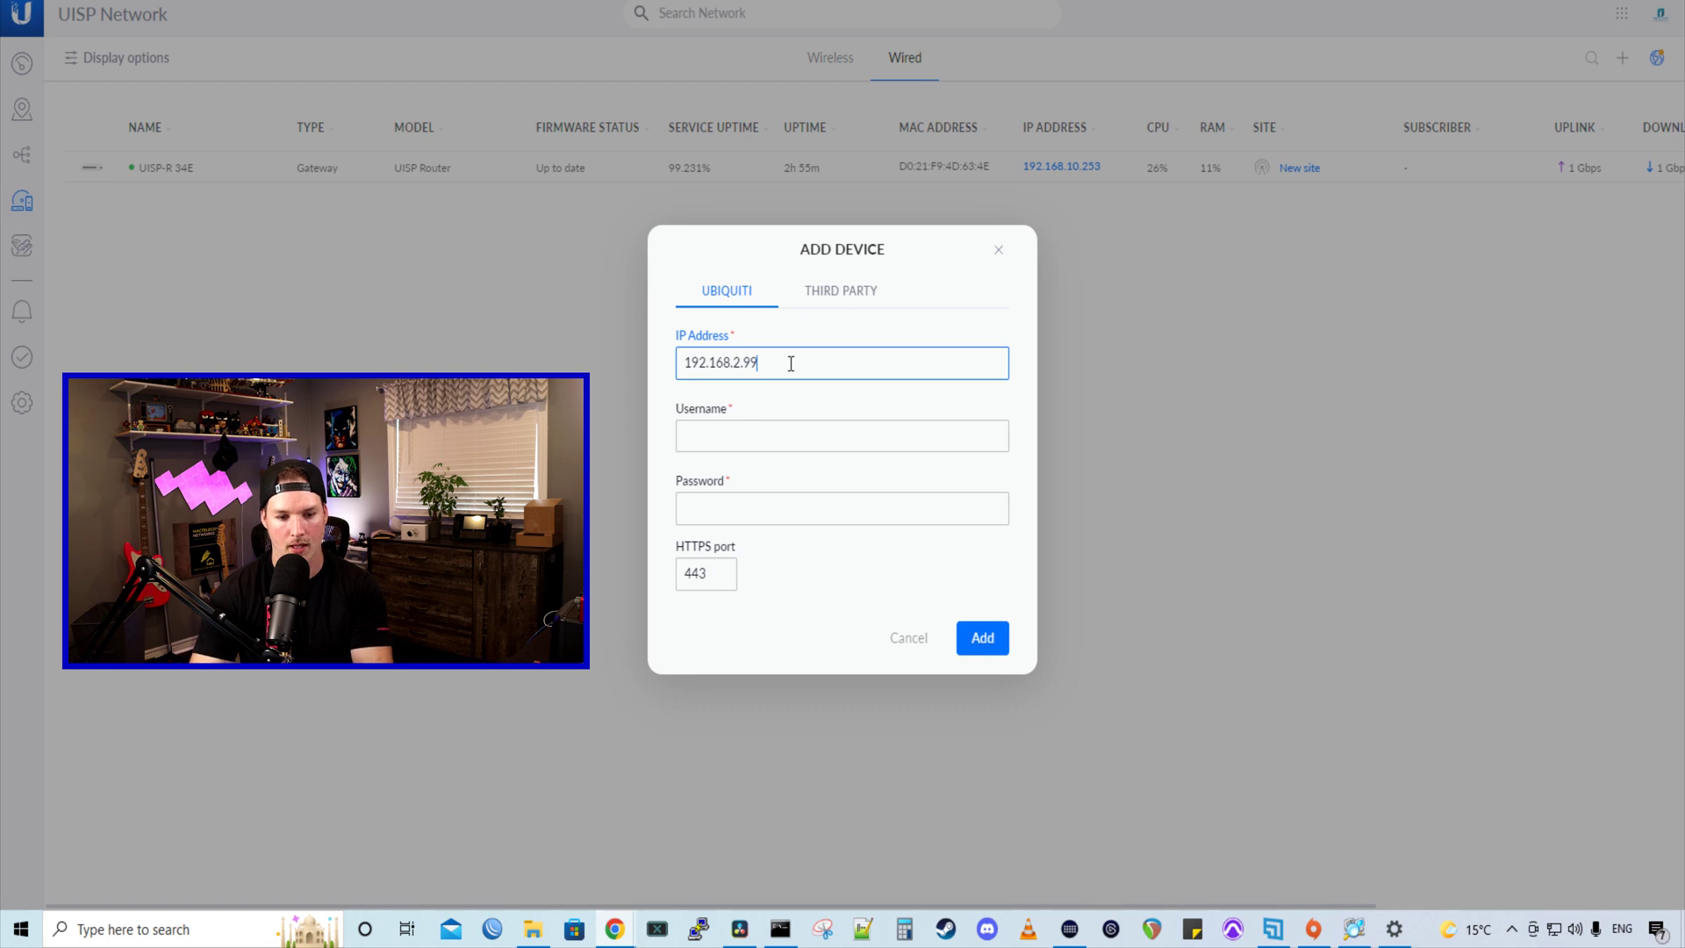
key(Tab)
text(ubnt)
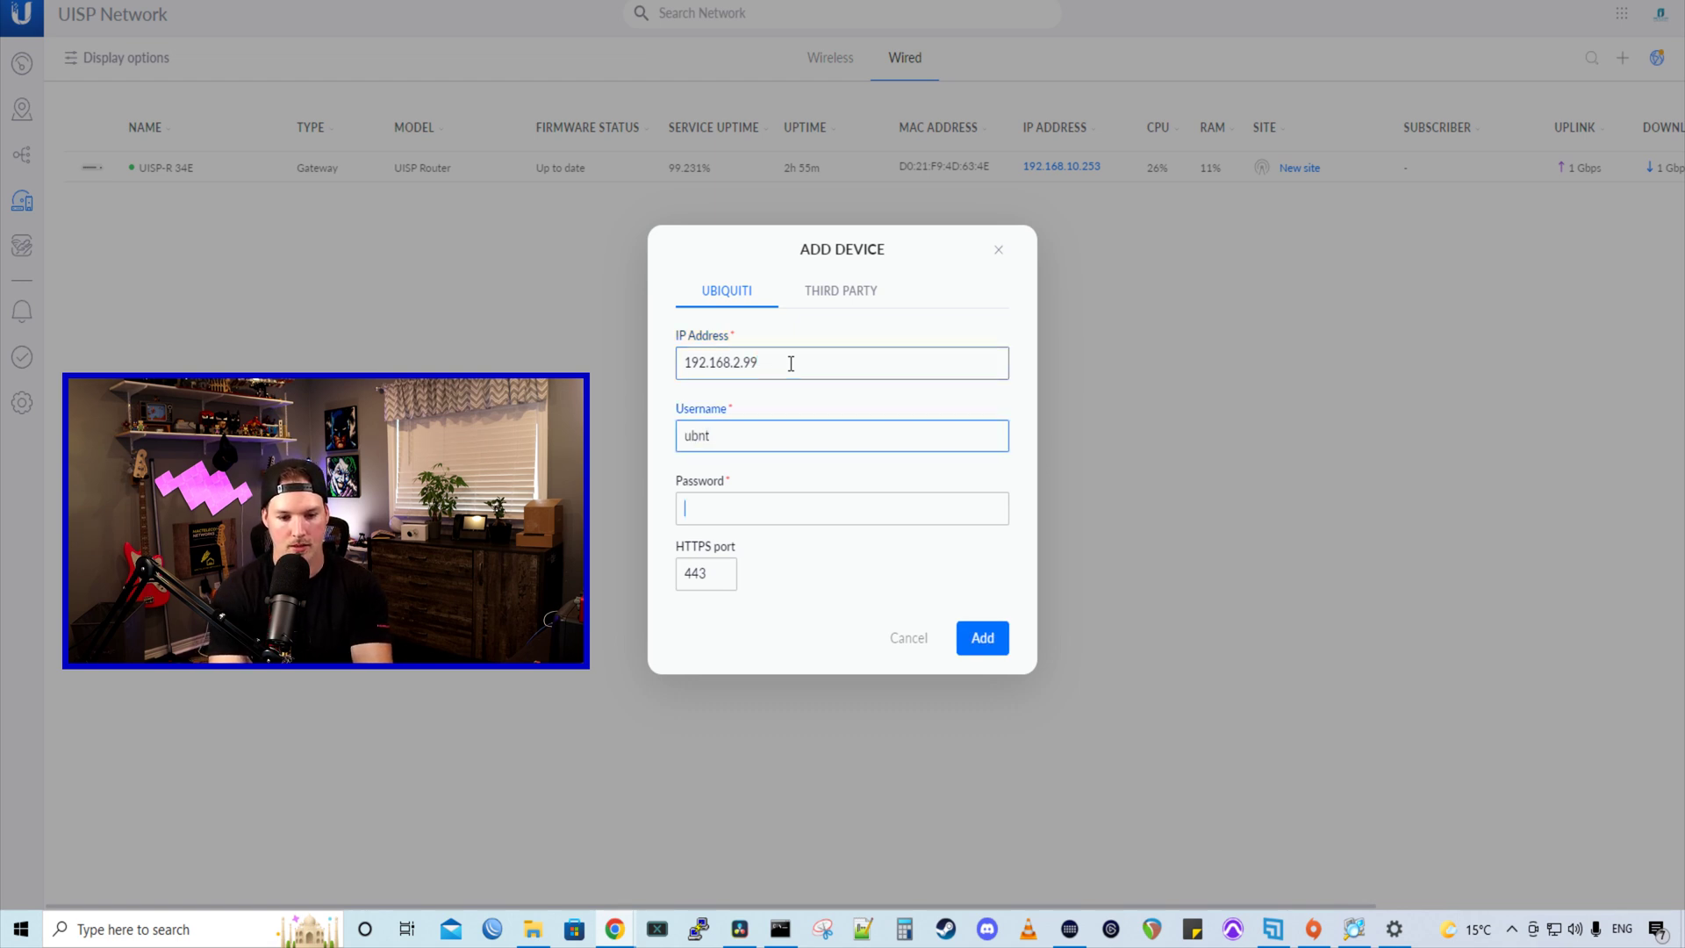
key(Tab)
text(ubnt)
click(982, 638)
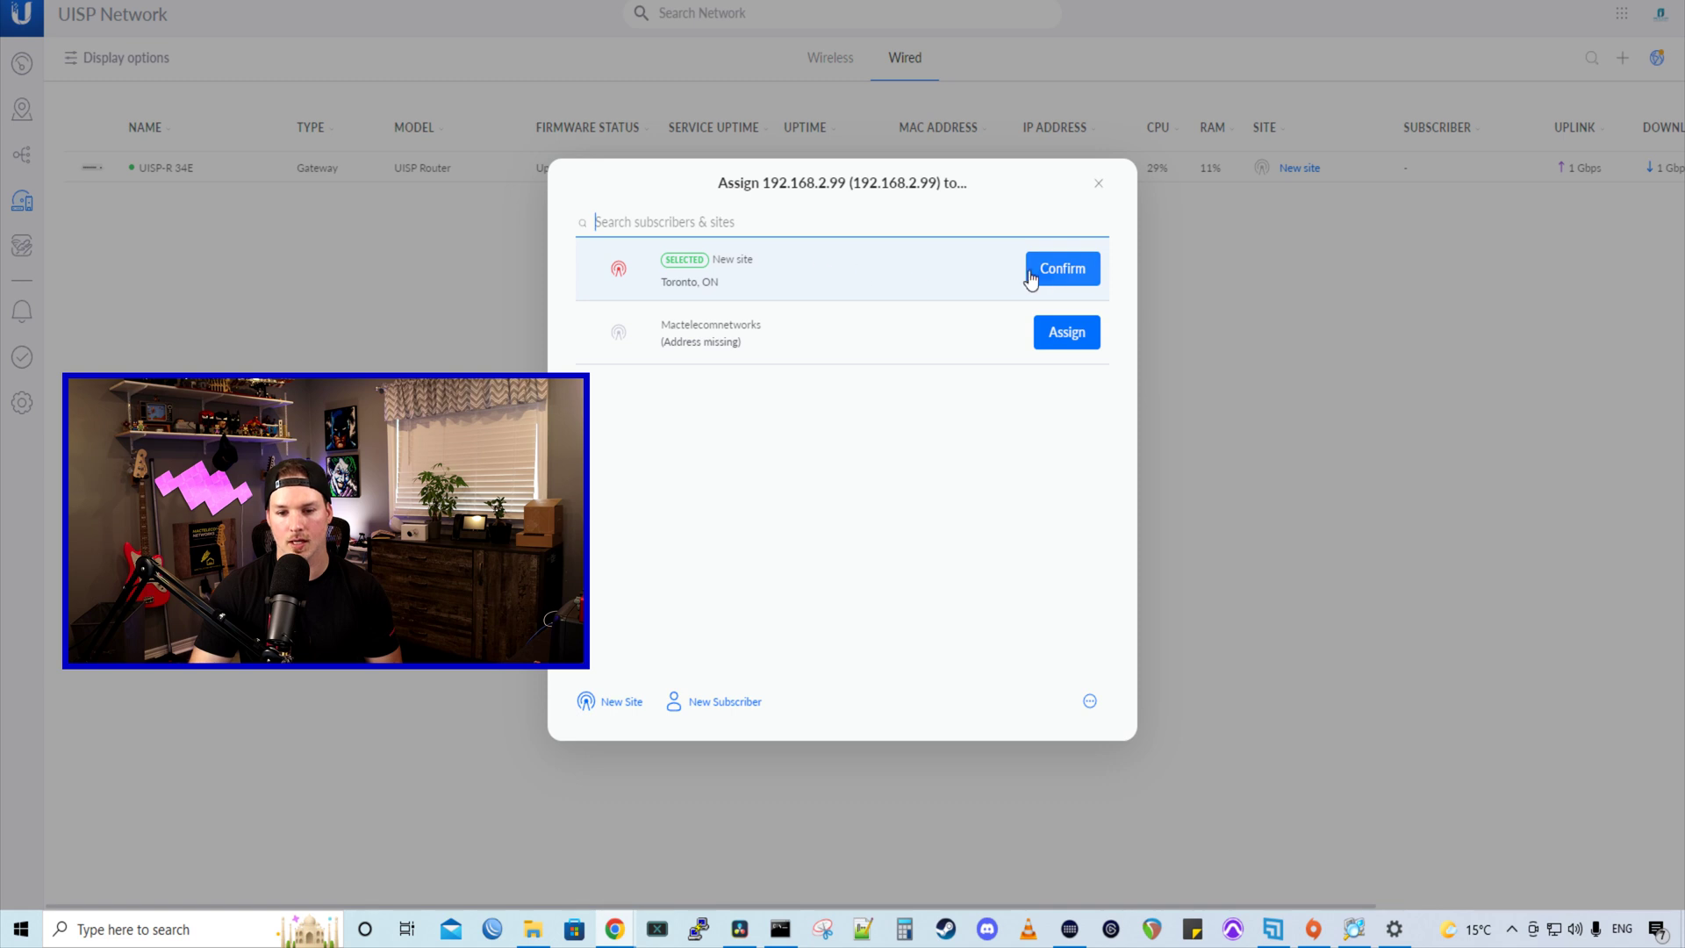
click(1057, 272)
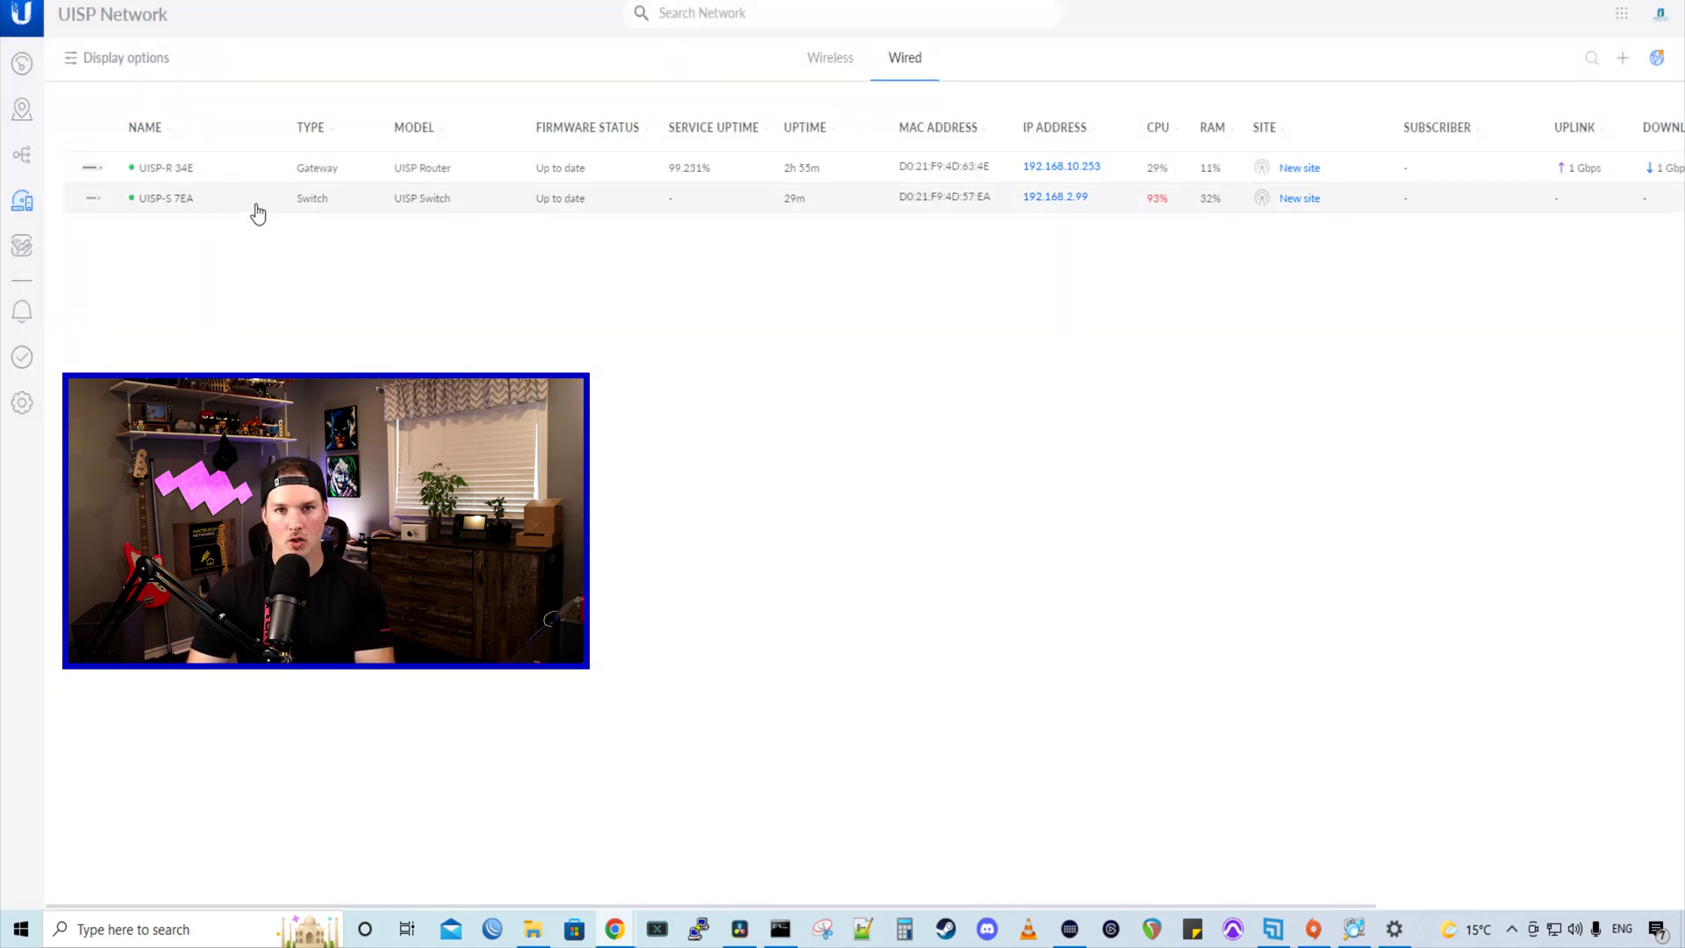
- Look over the UISP-S 7EA switch's details, then open the UISP-R 34E router
click(256, 212)
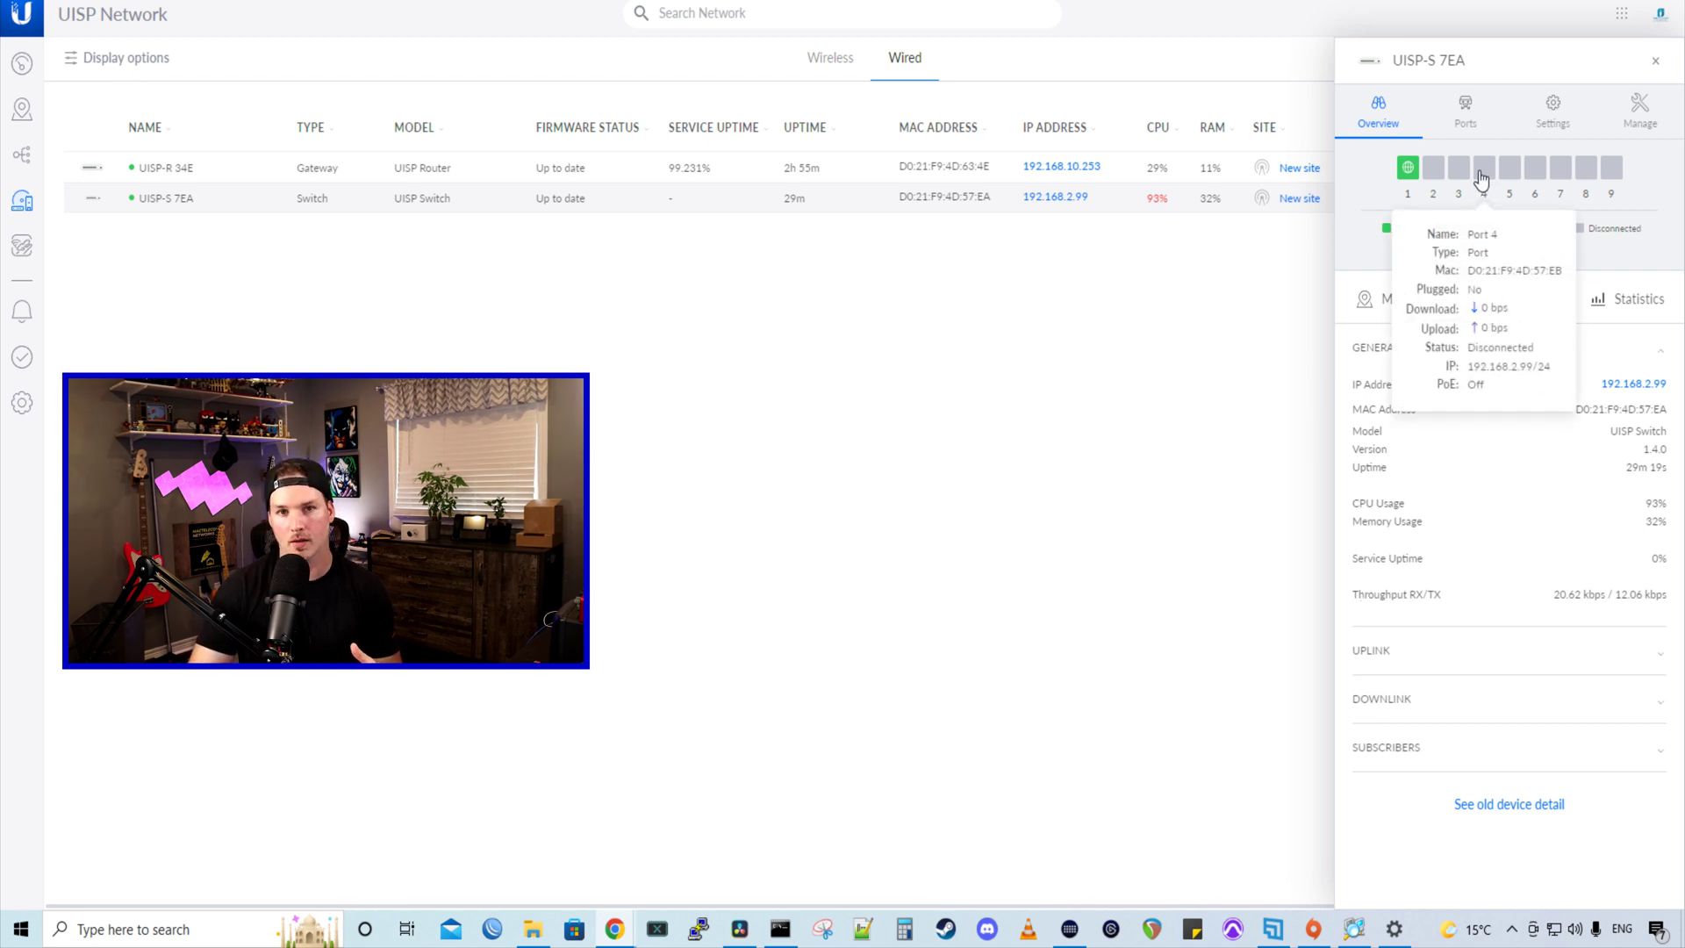
click(1655, 60)
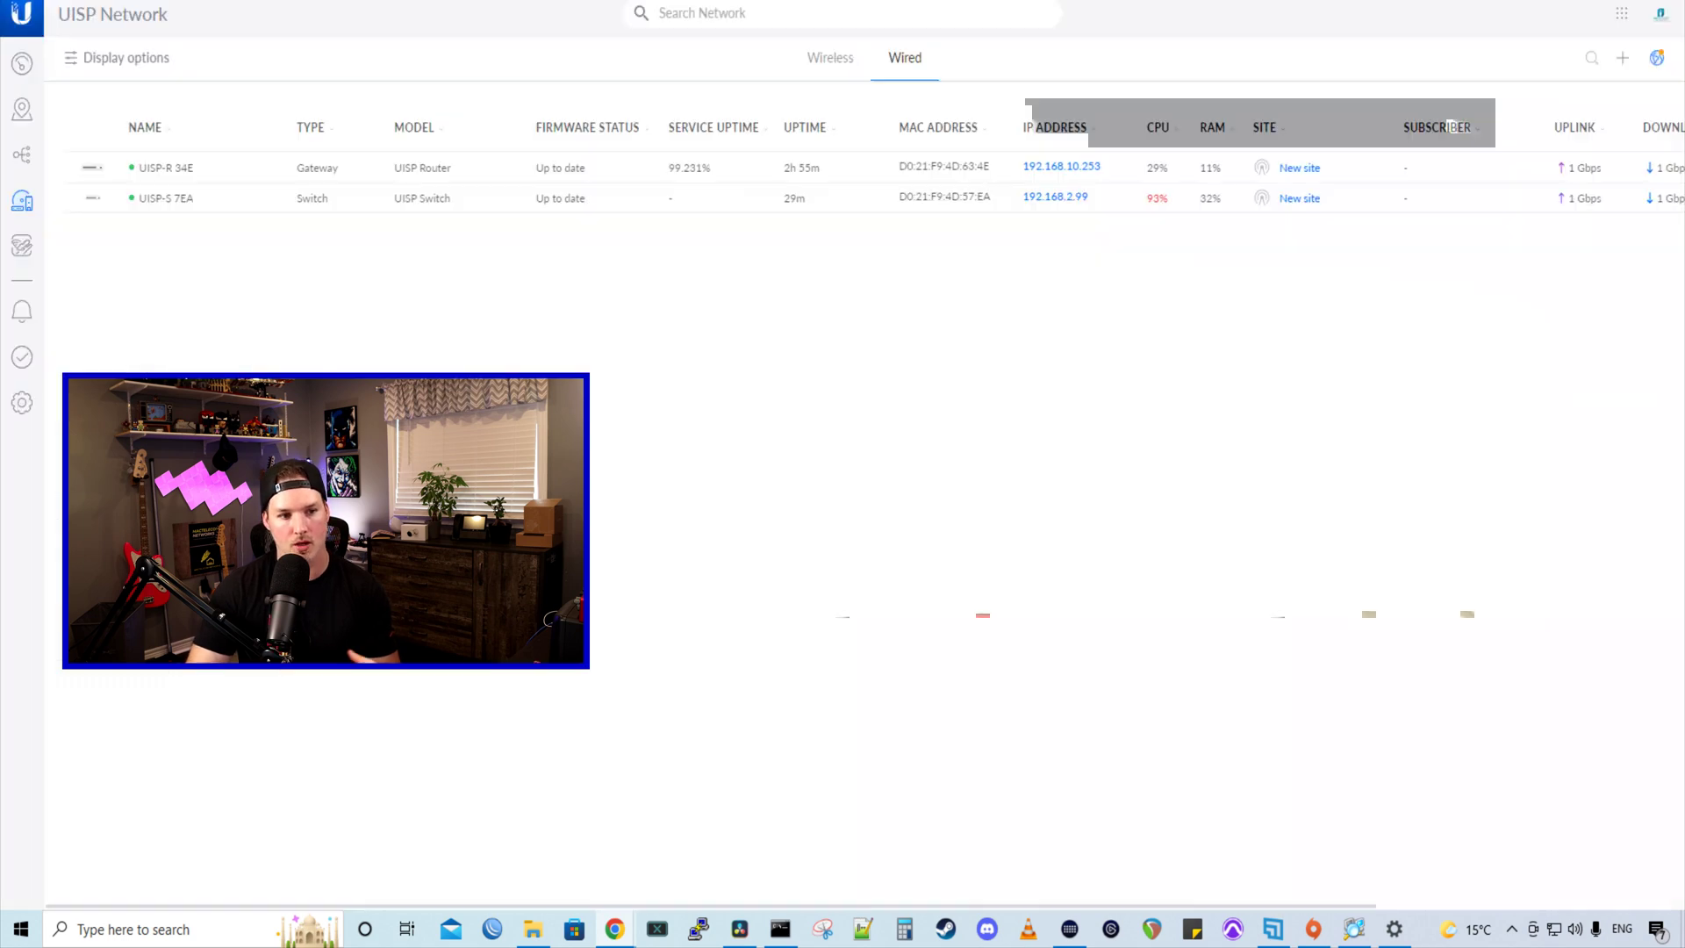
click(272, 172)
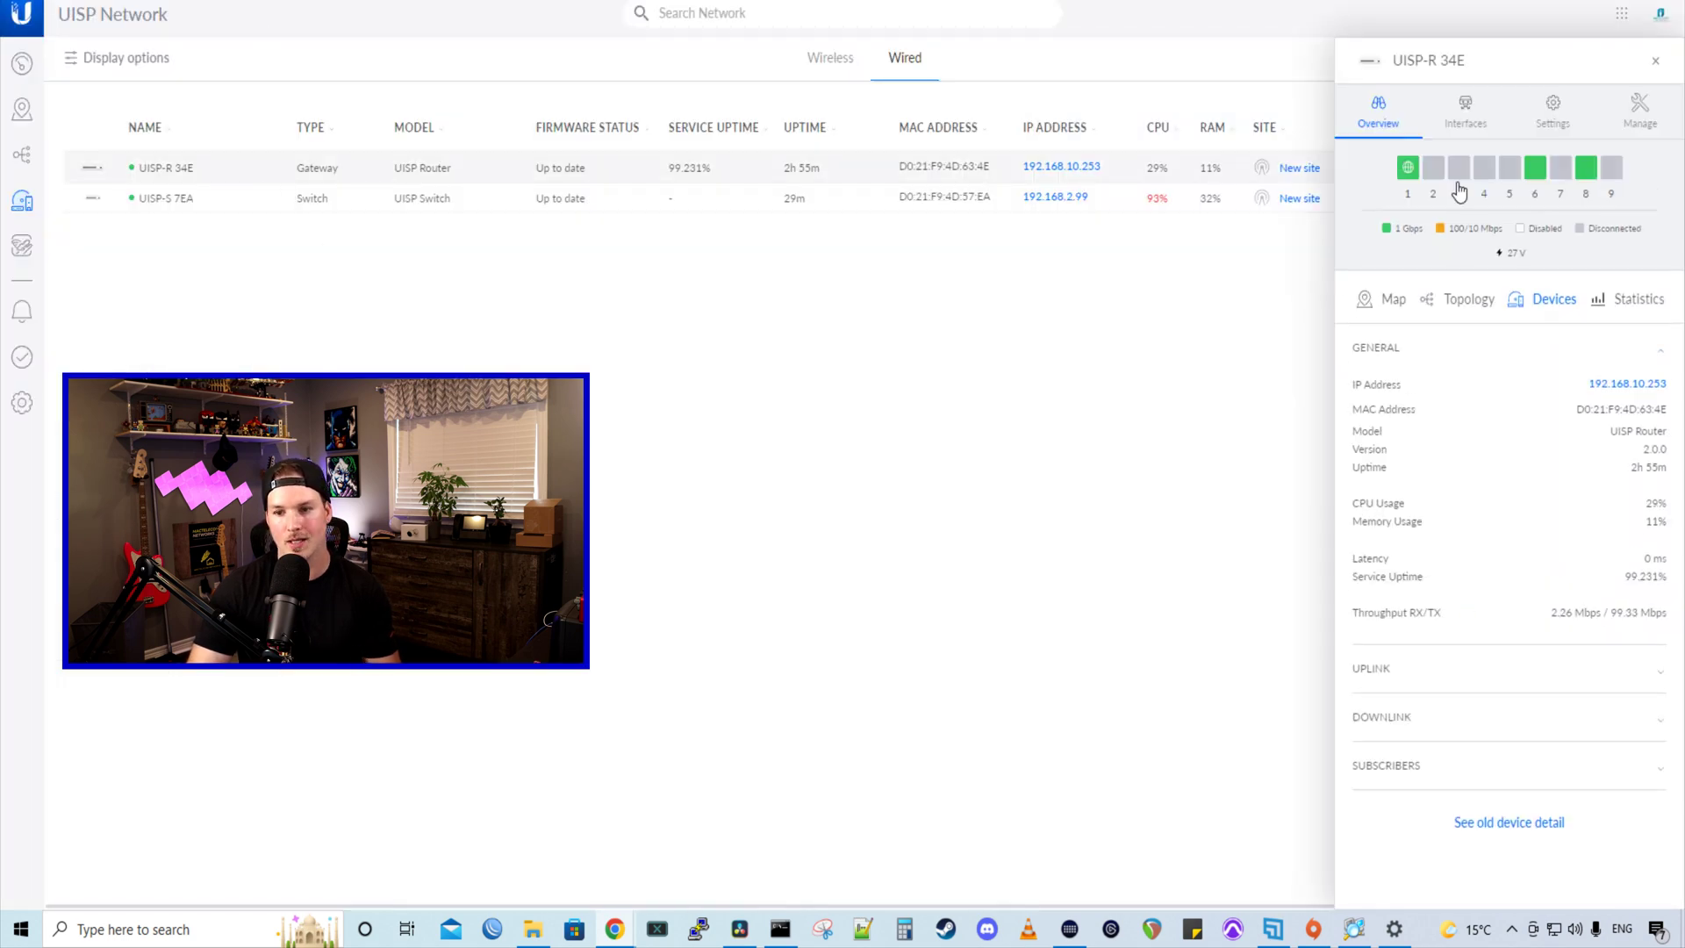
- Set PoE on the router's port 2 to 27v and apply the change
mouse_move(1448, 191)
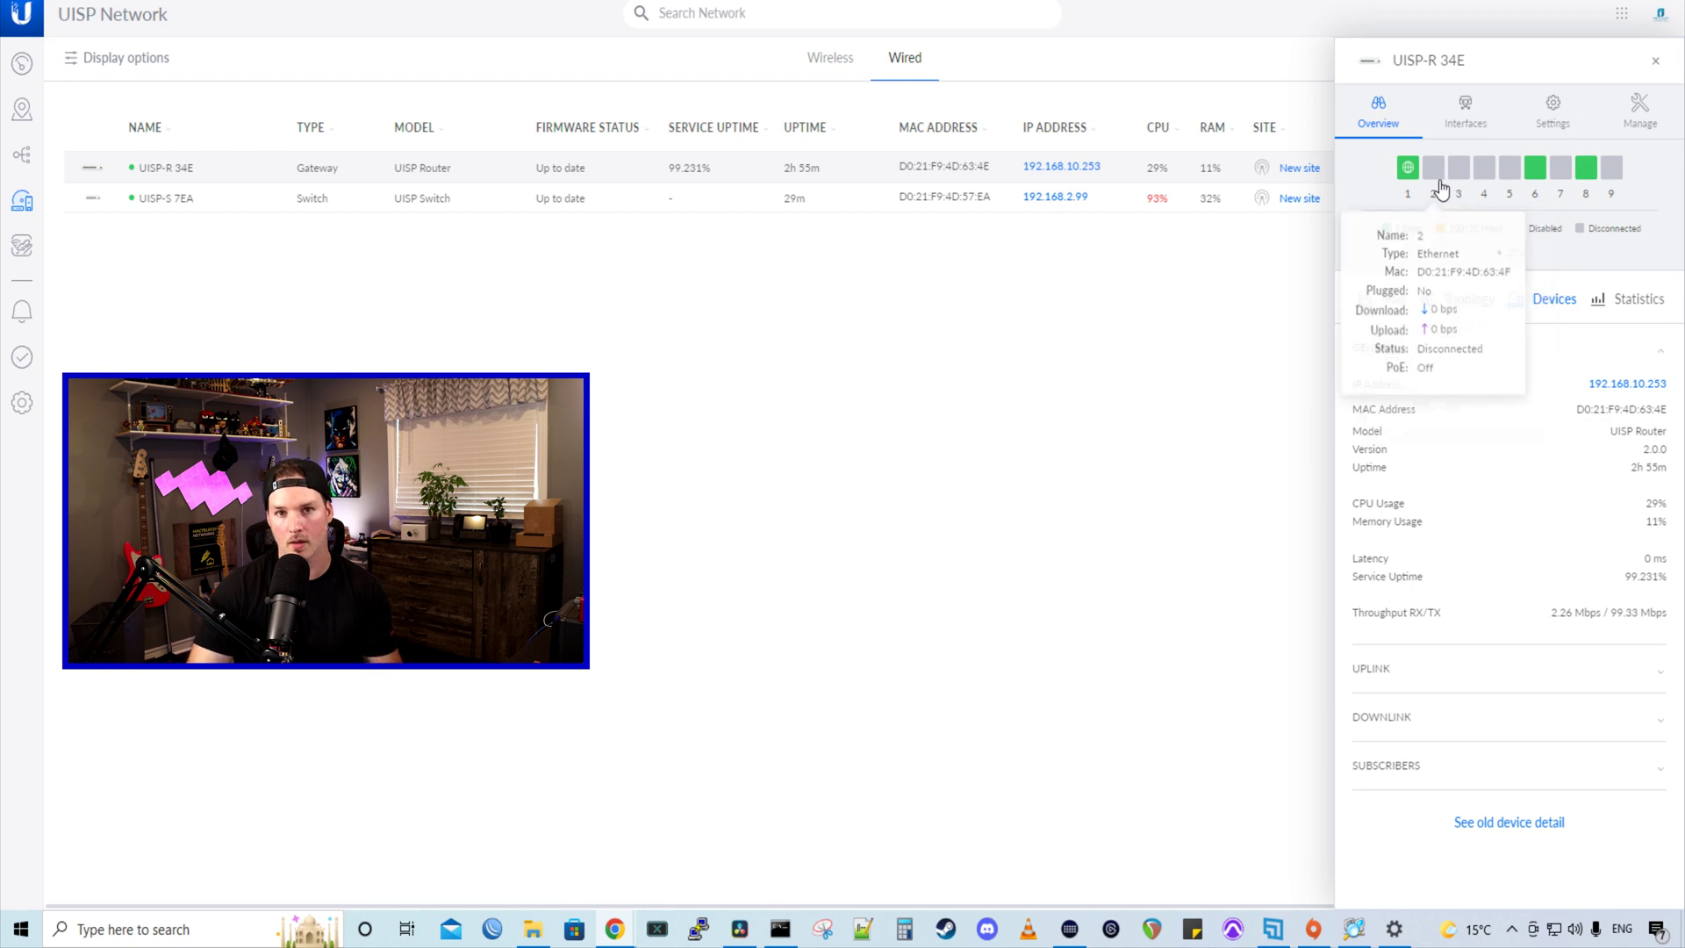
click(1476, 141)
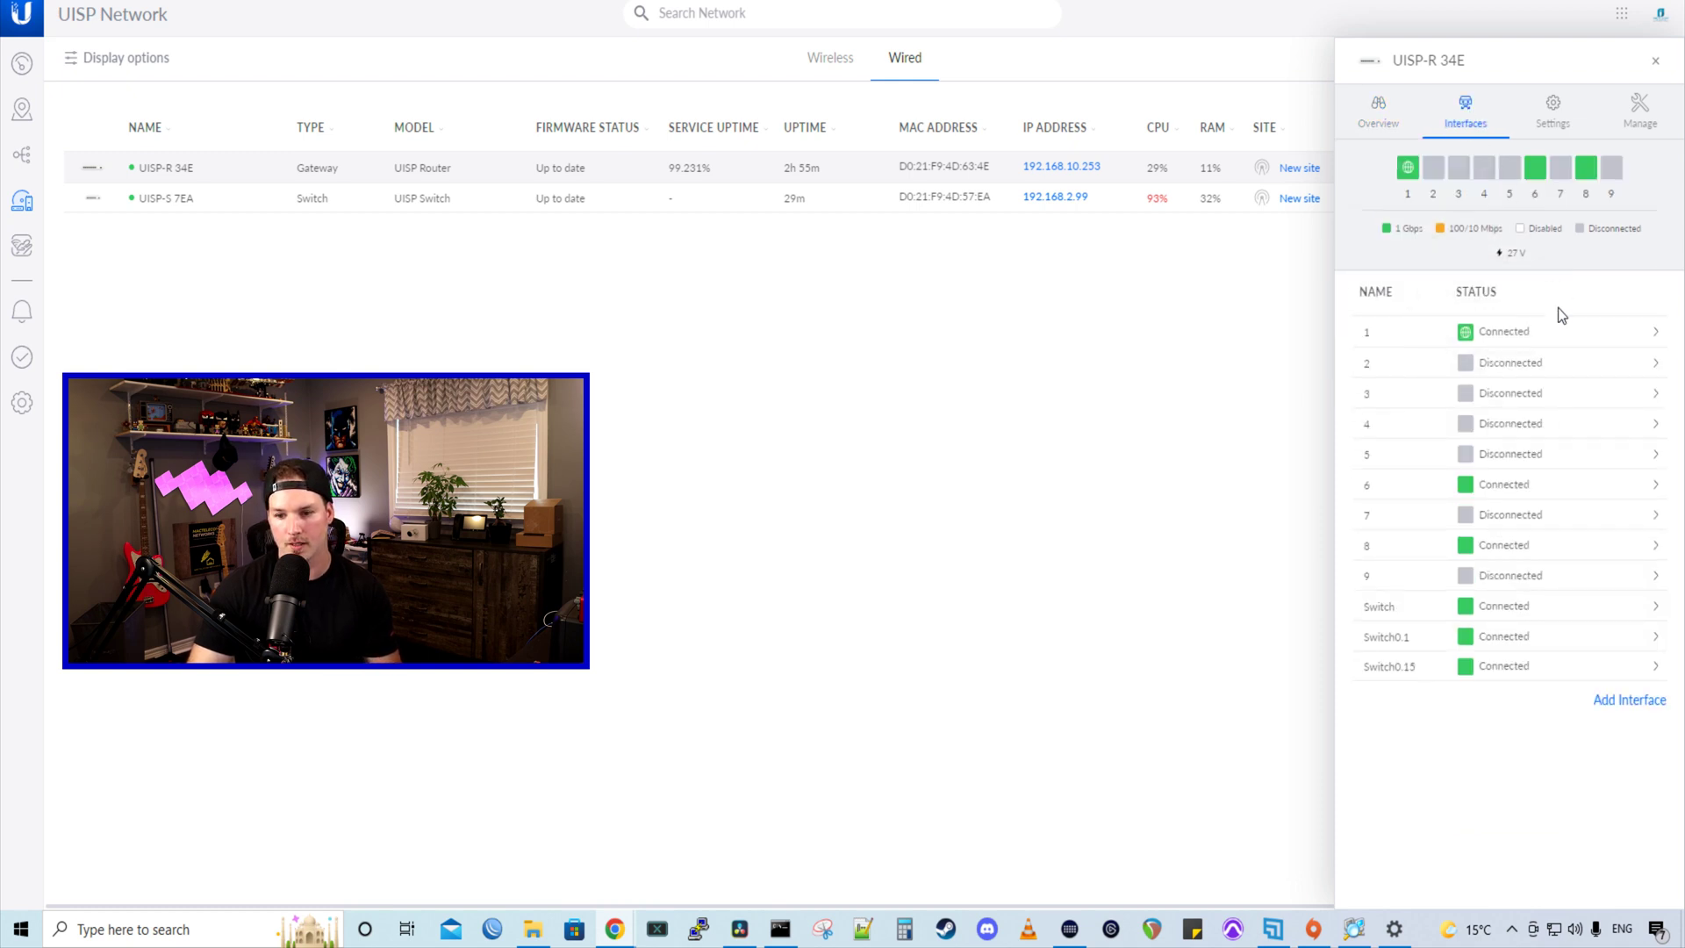
click(1475, 364)
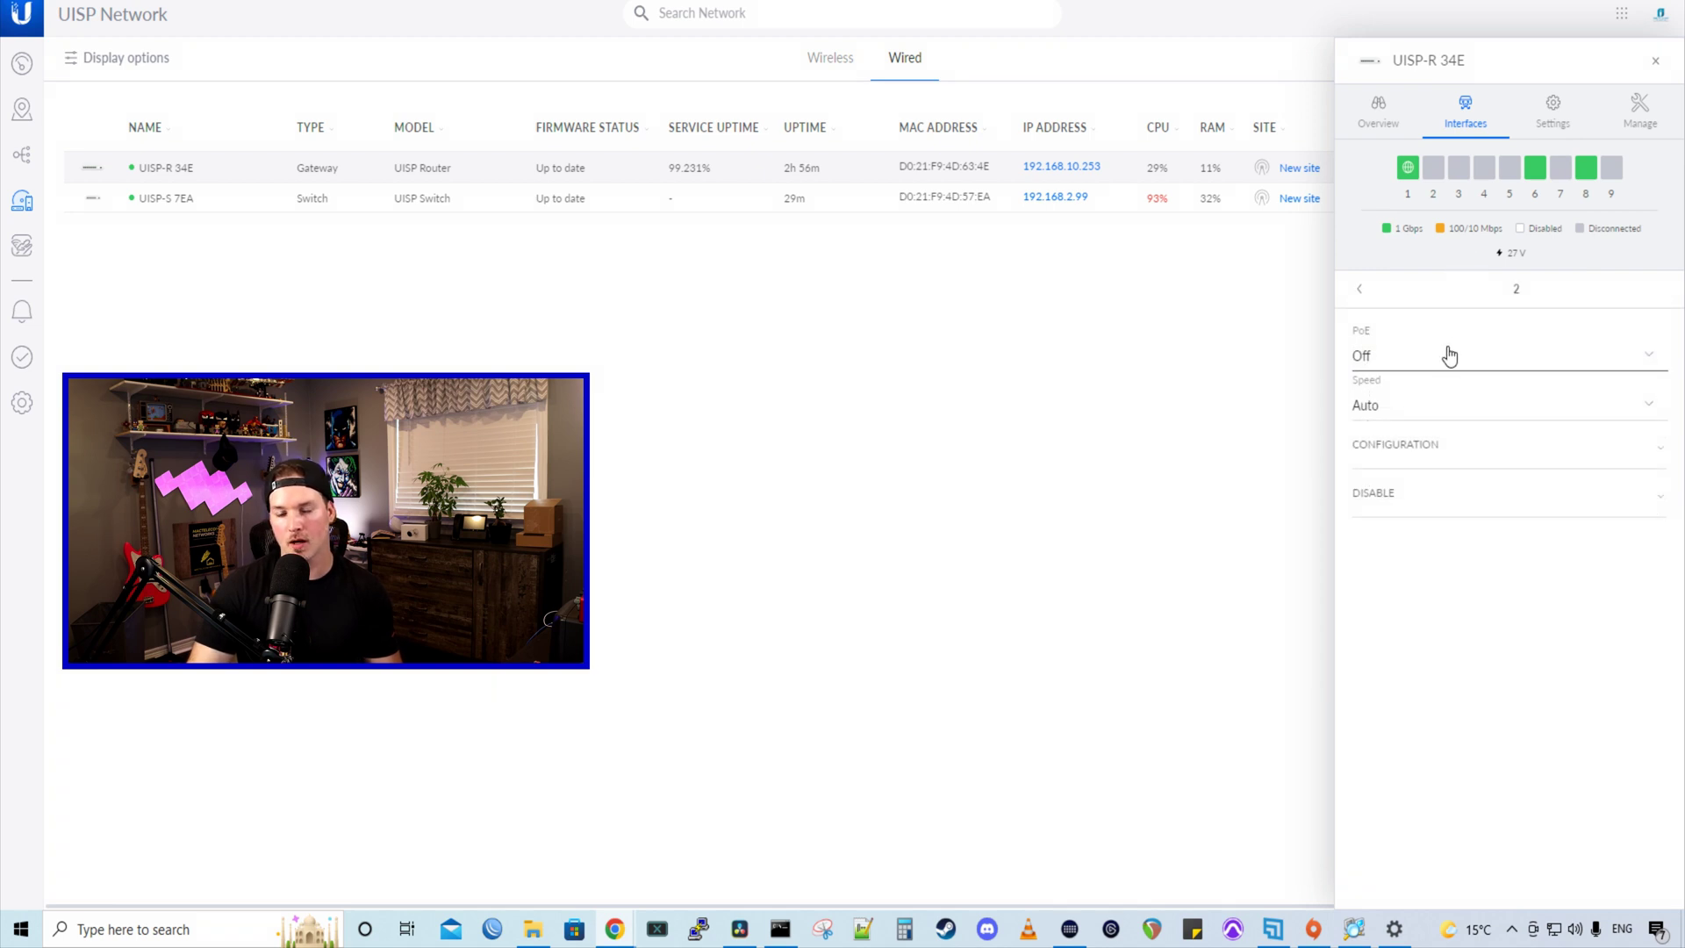
click(1450, 358)
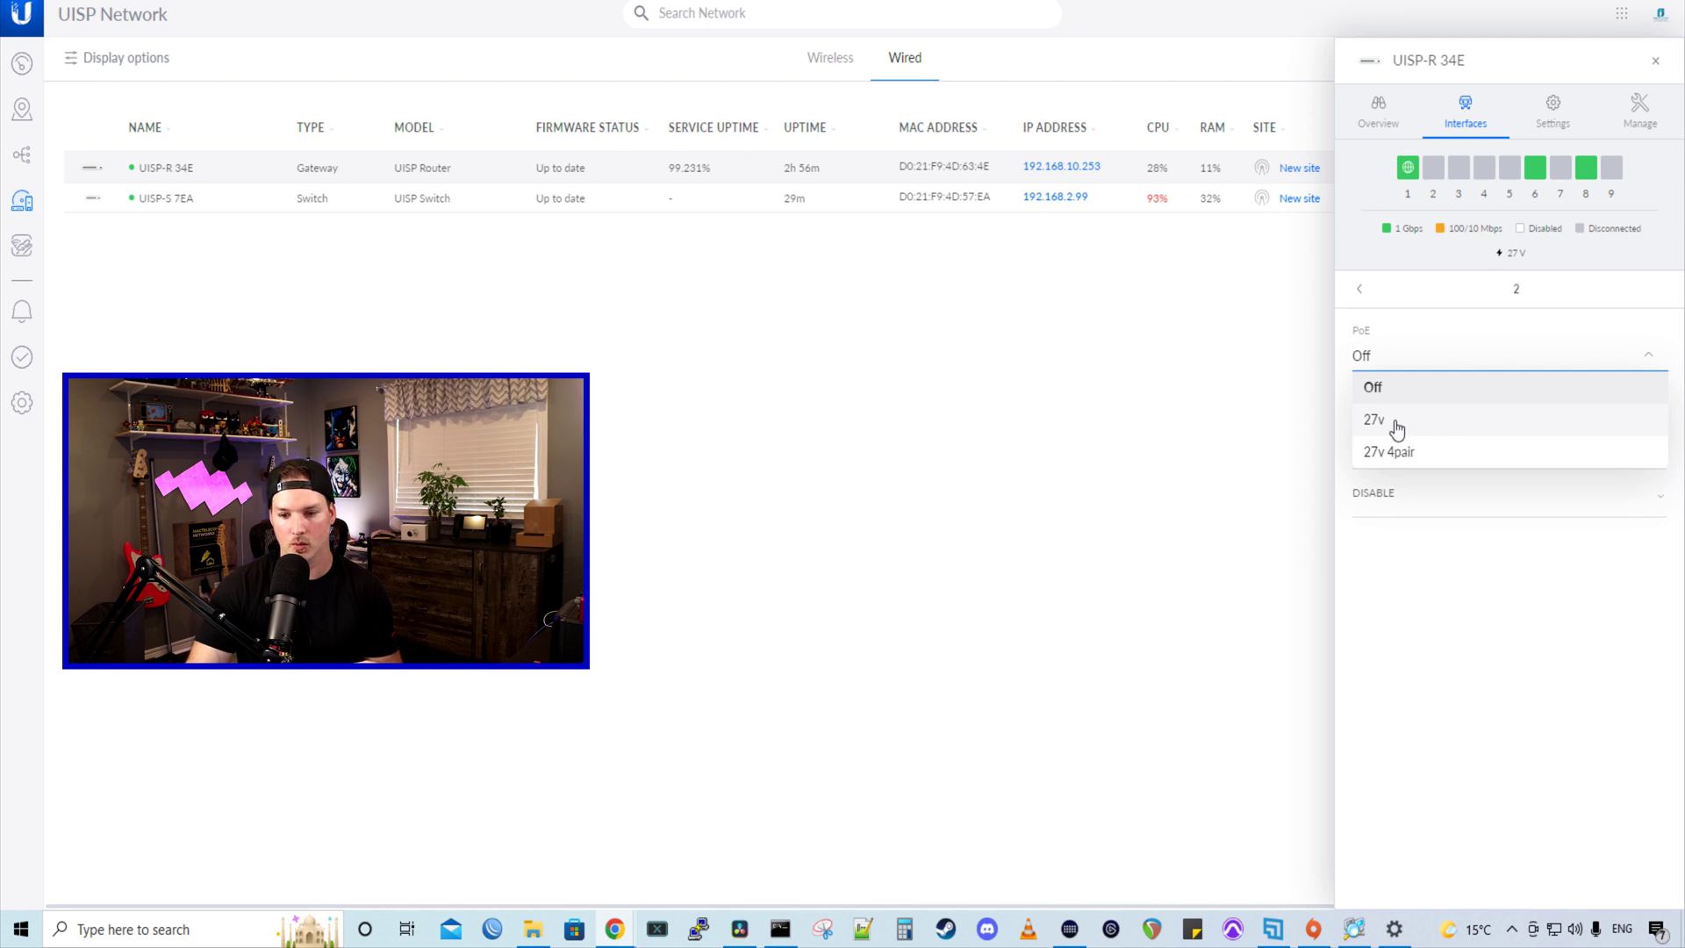
click(1396, 425)
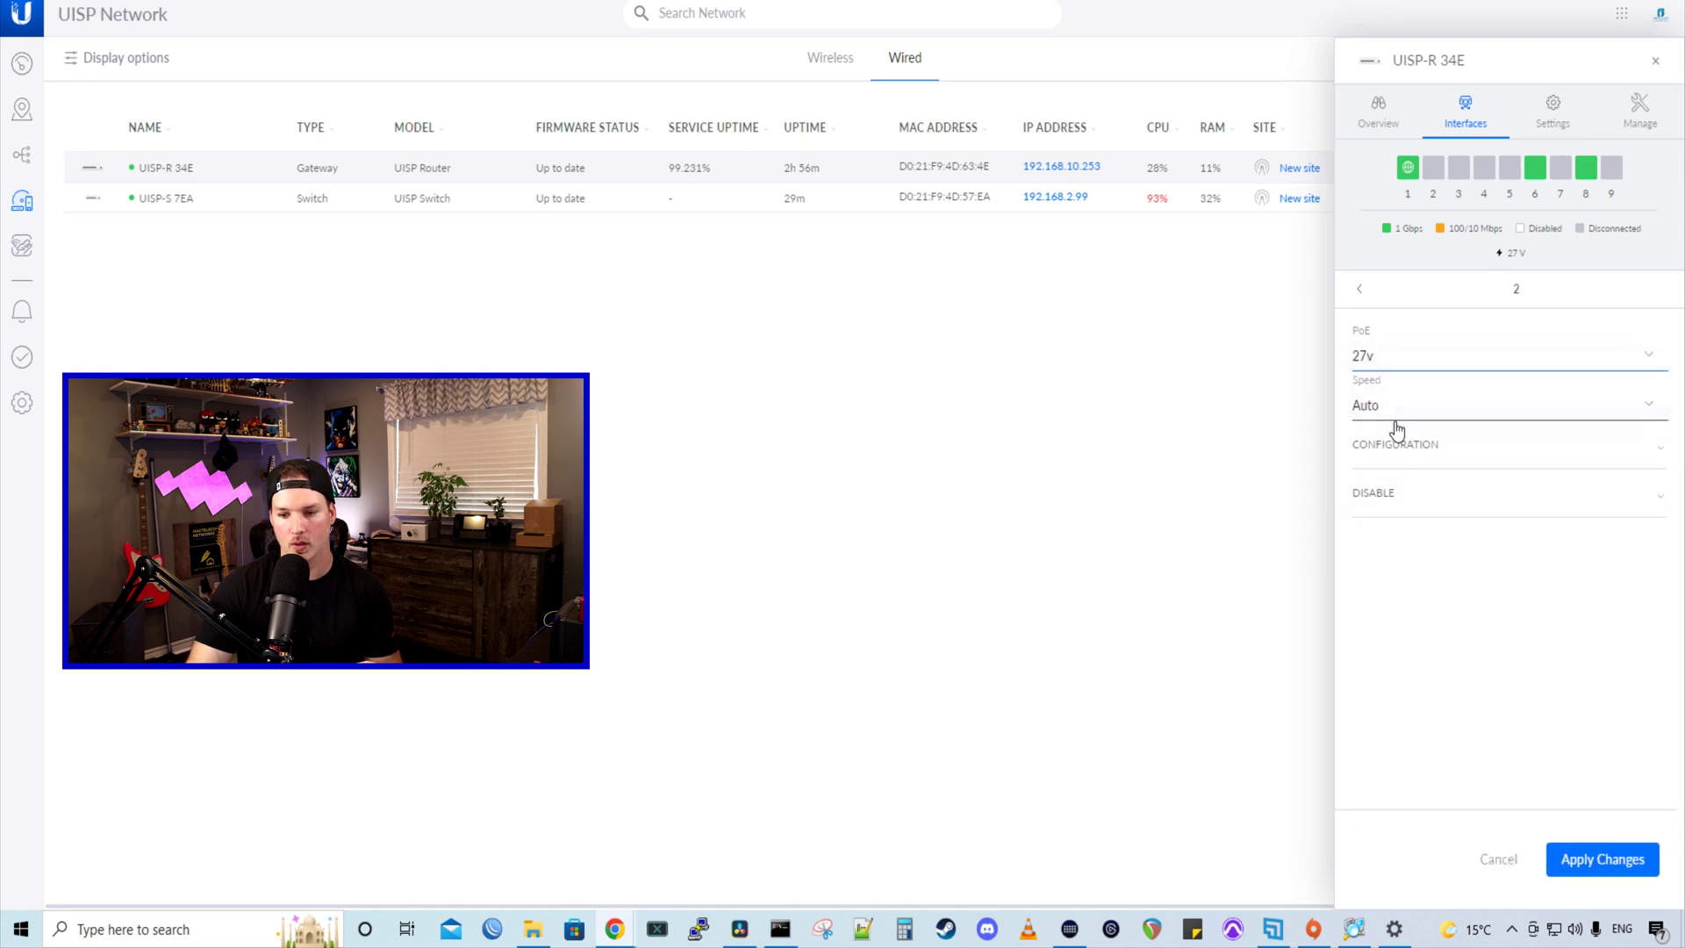
click(1617, 864)
mouse_move(1436, 175)
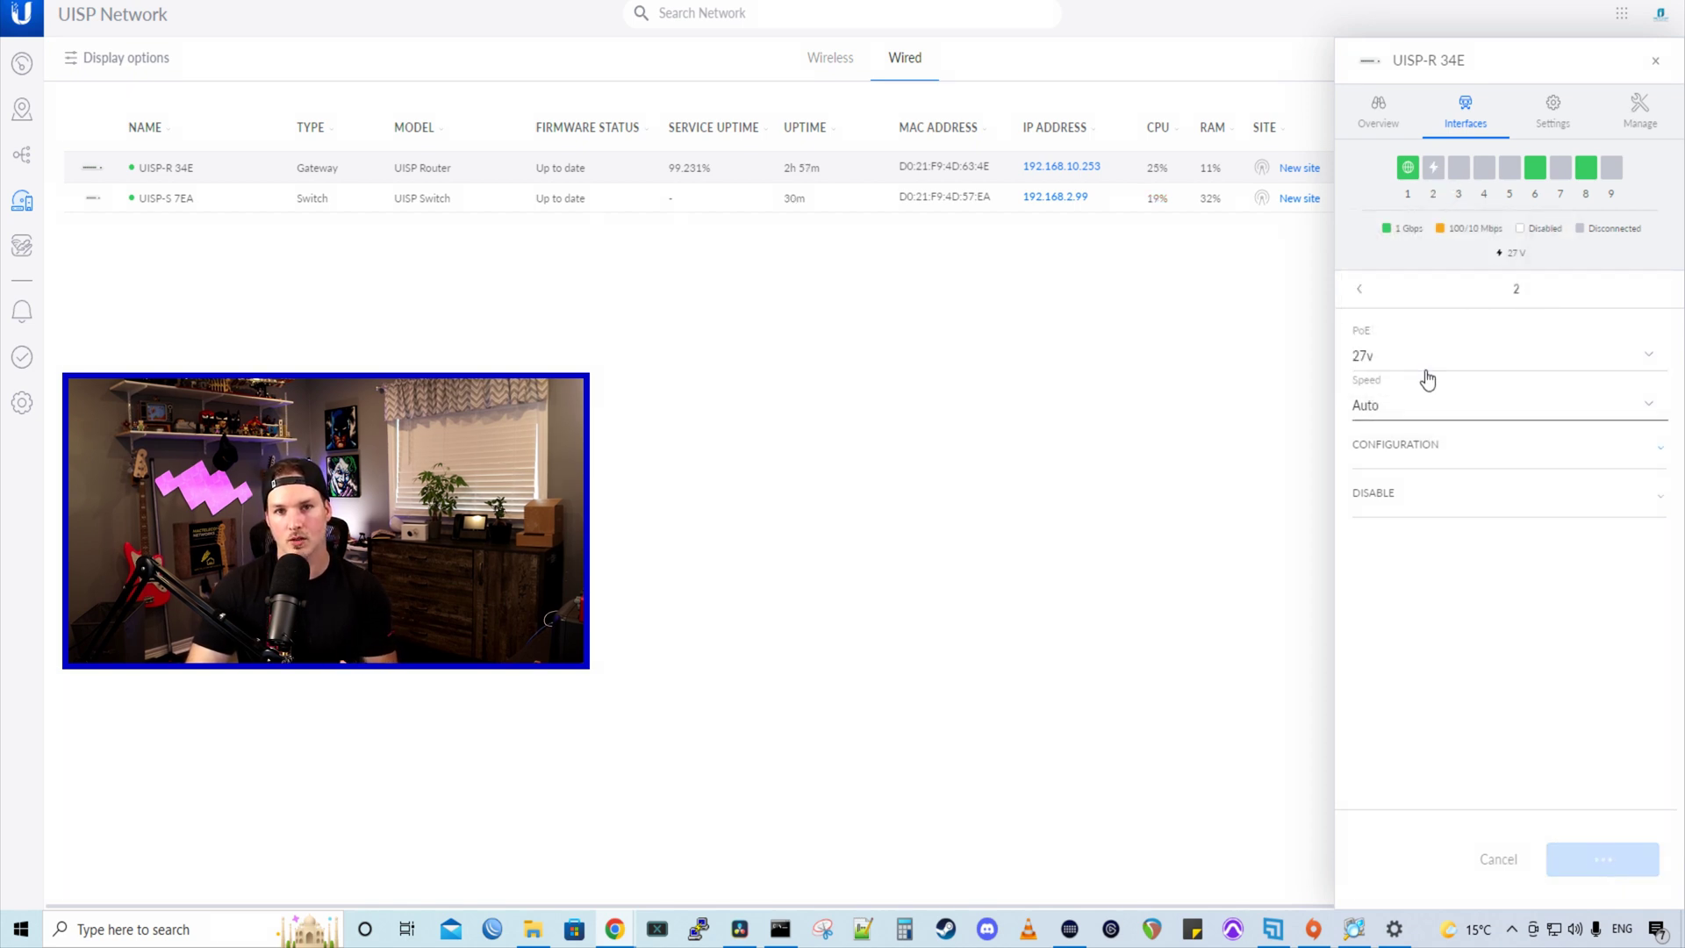
click(502, 209)
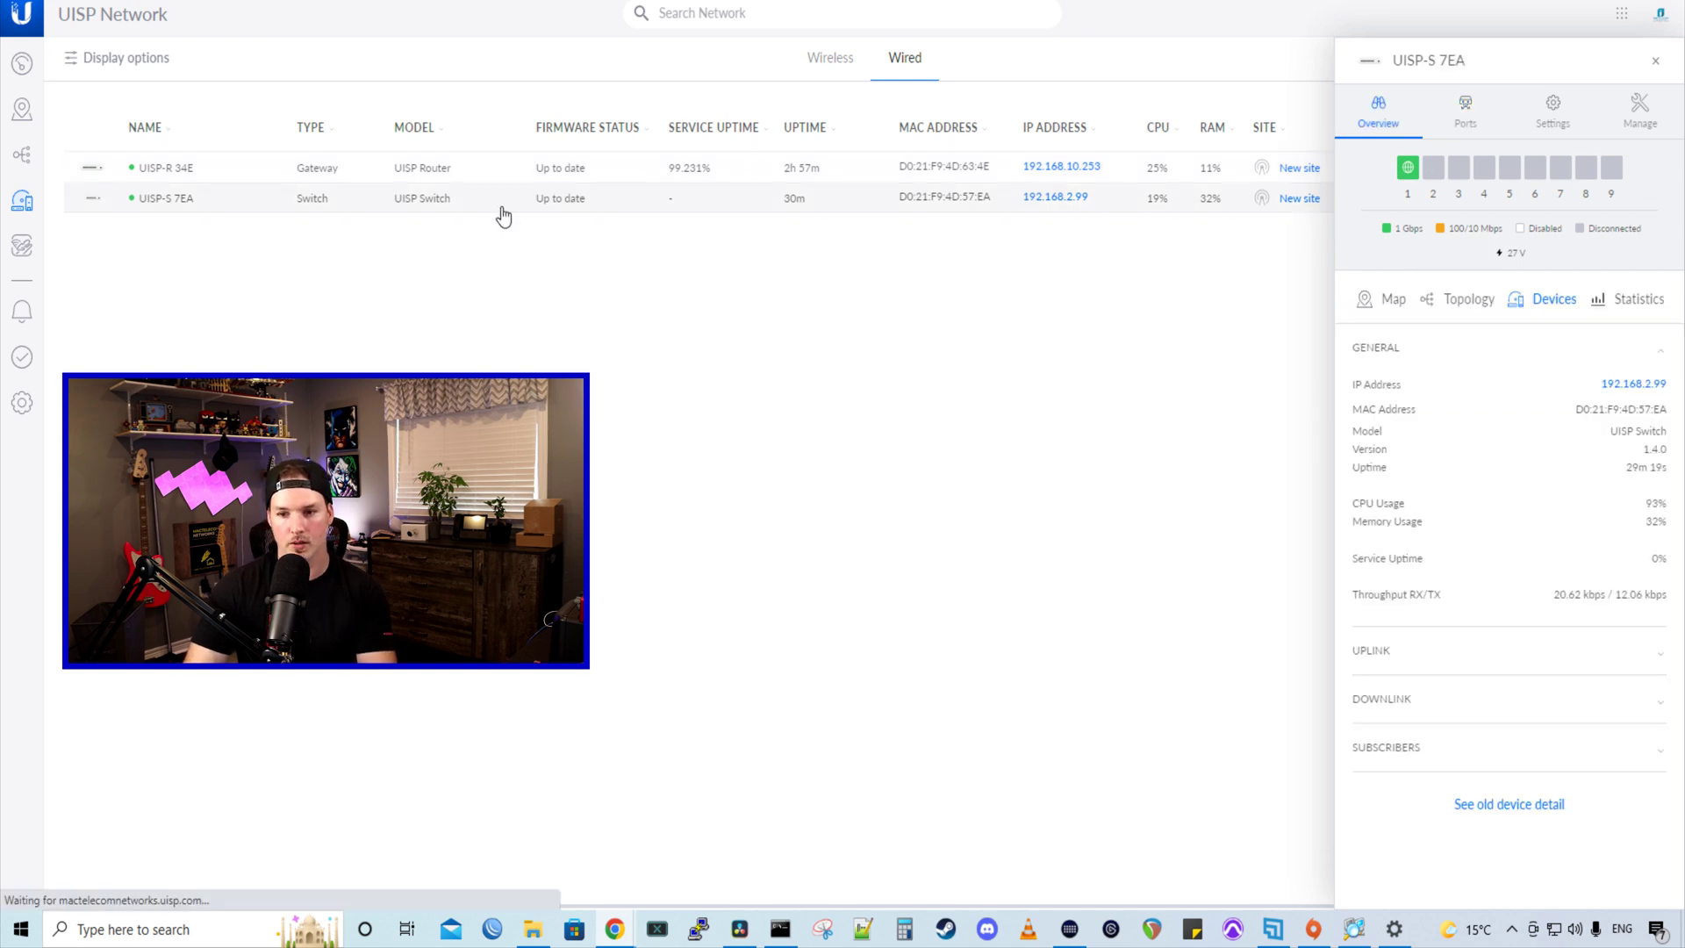
- Set PoE on the UISP-S 7EA switch's Port 2 to 27v and apply it
click(1467, 107)
click(1526, 368)
click(1425, 369)
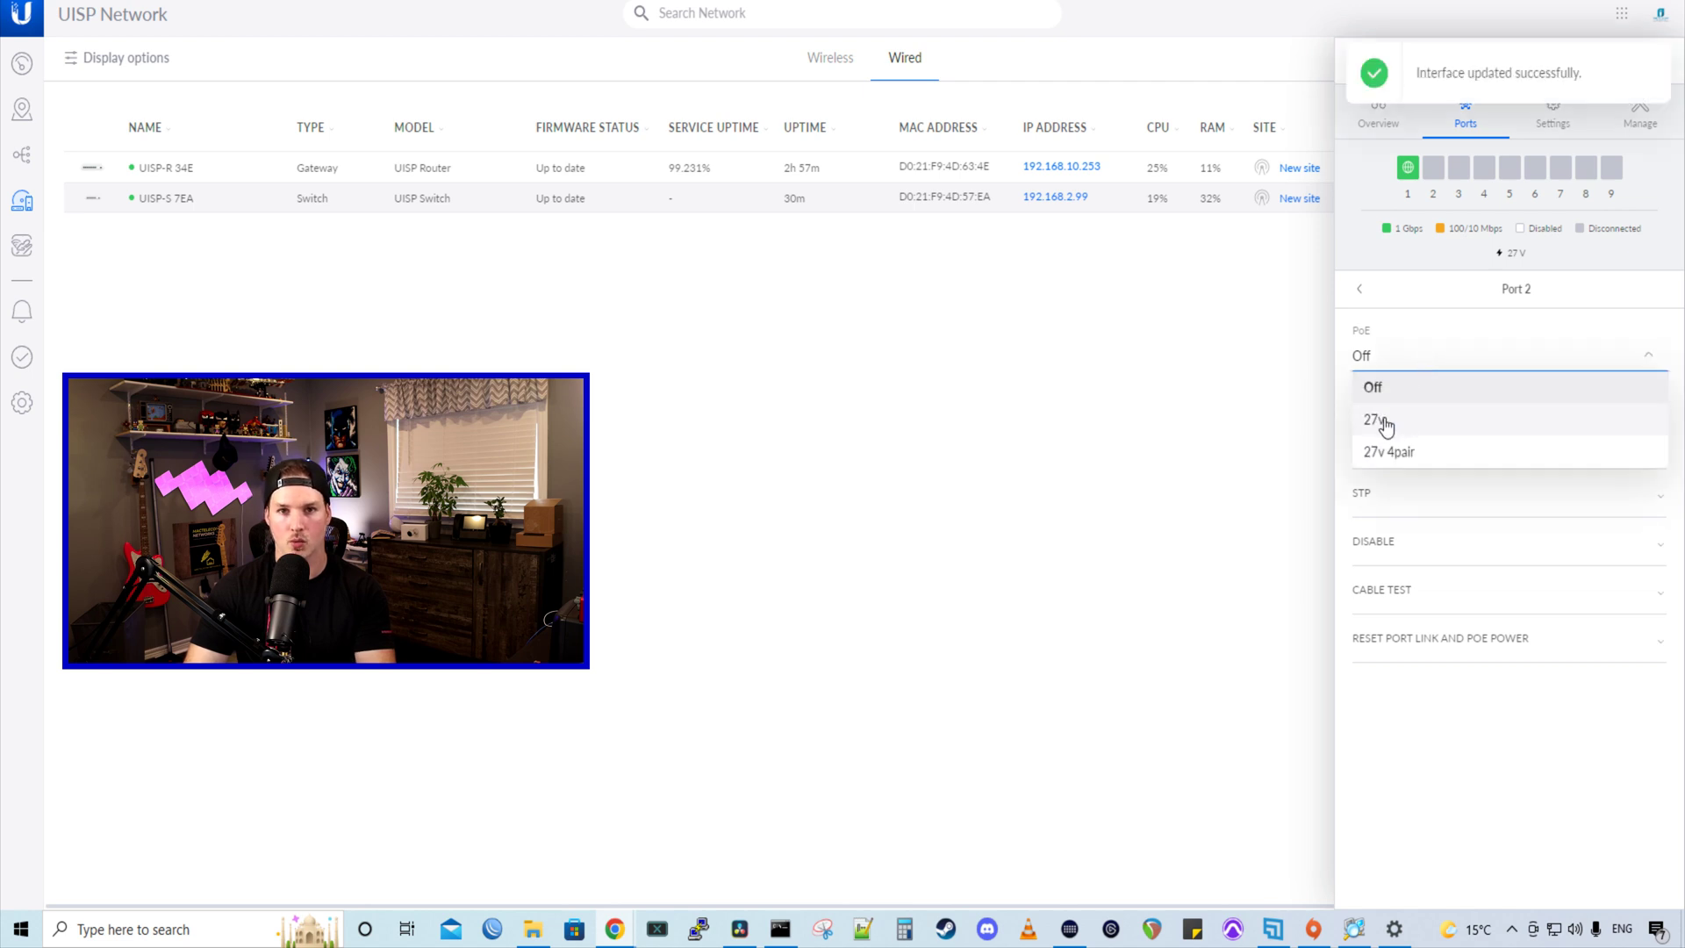
click(1383, 423)
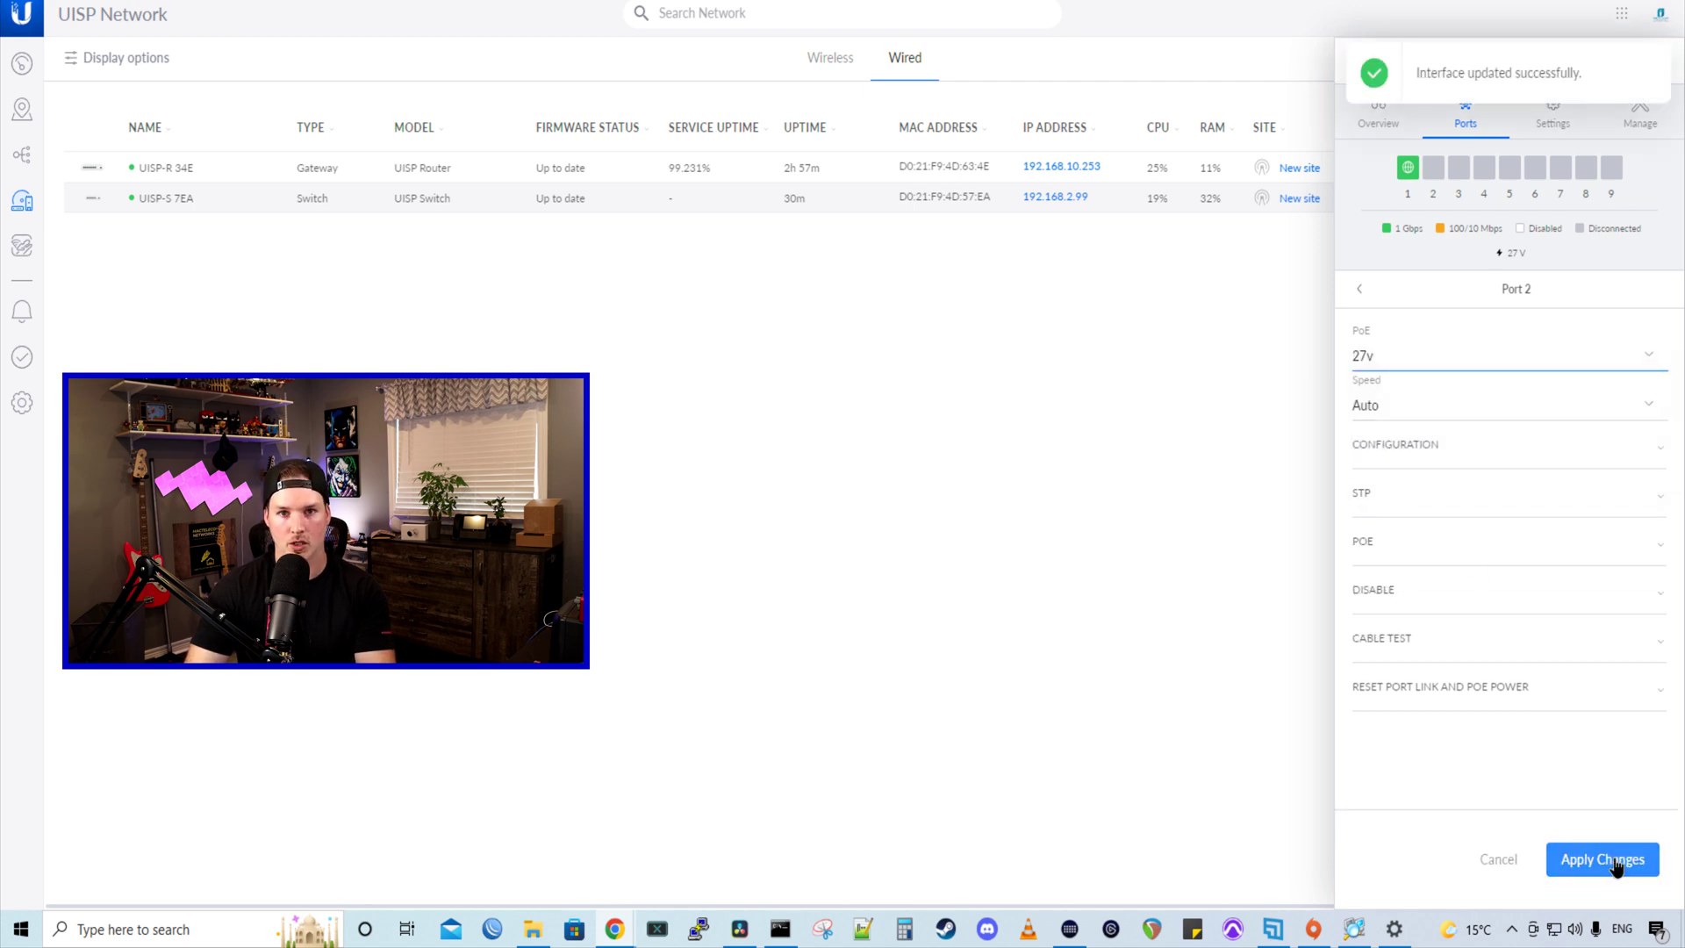
click(1617, 864)
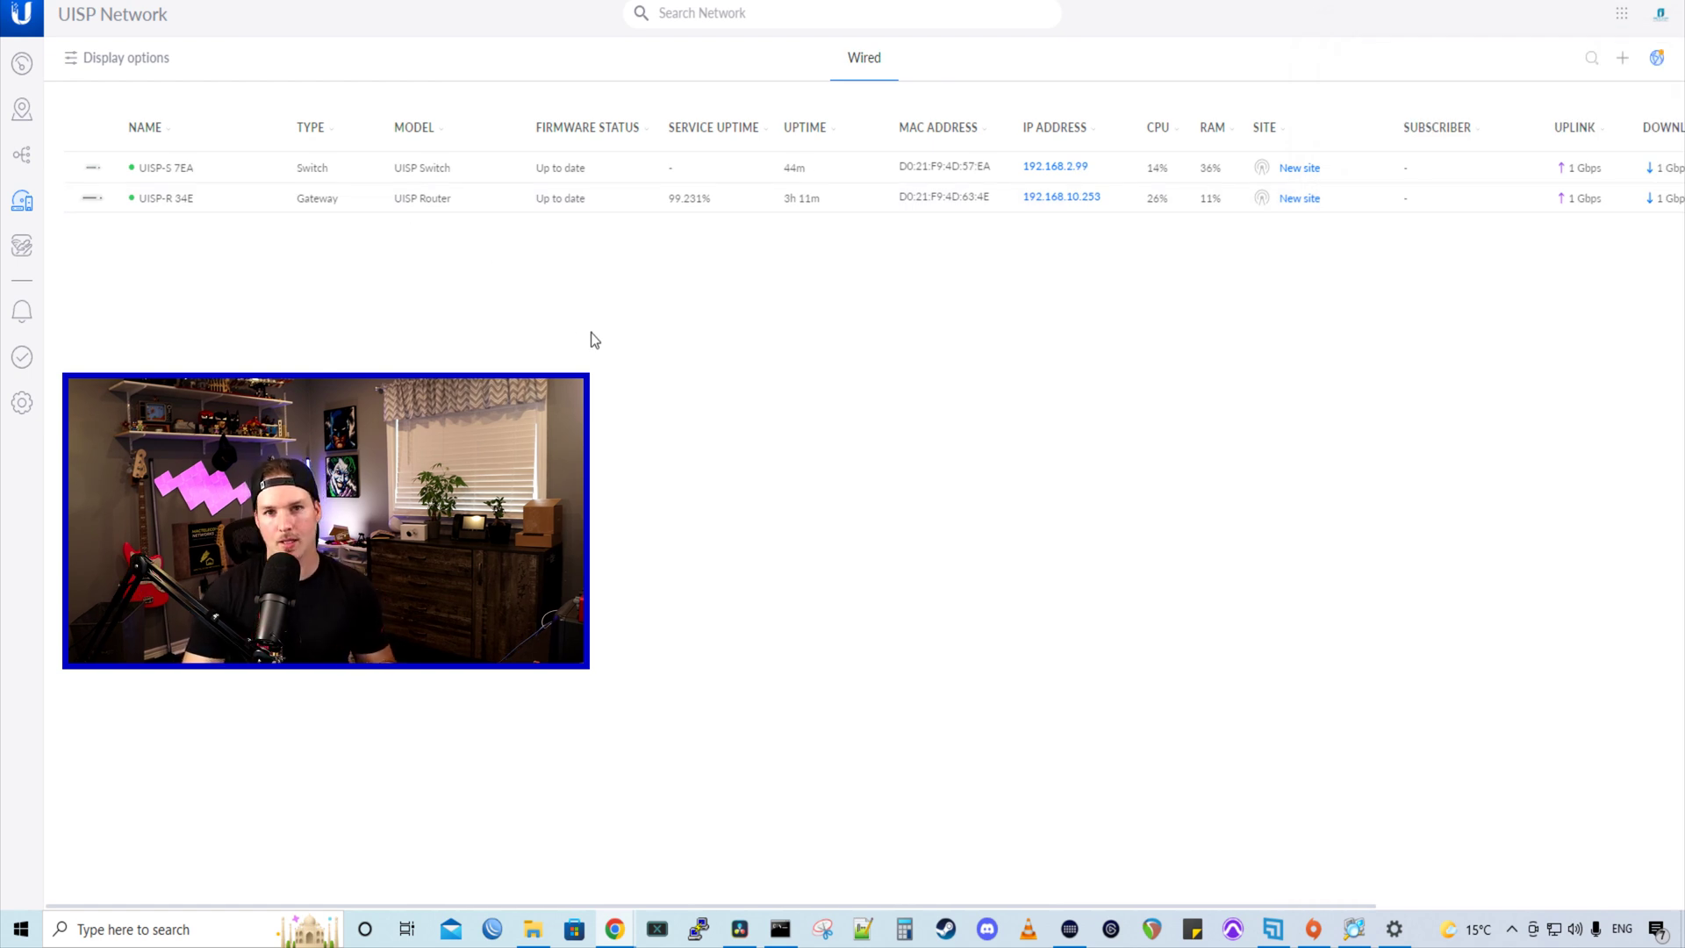
- Show the DHCP leases in the UISP-R 34E router's settings
click(383, 201)
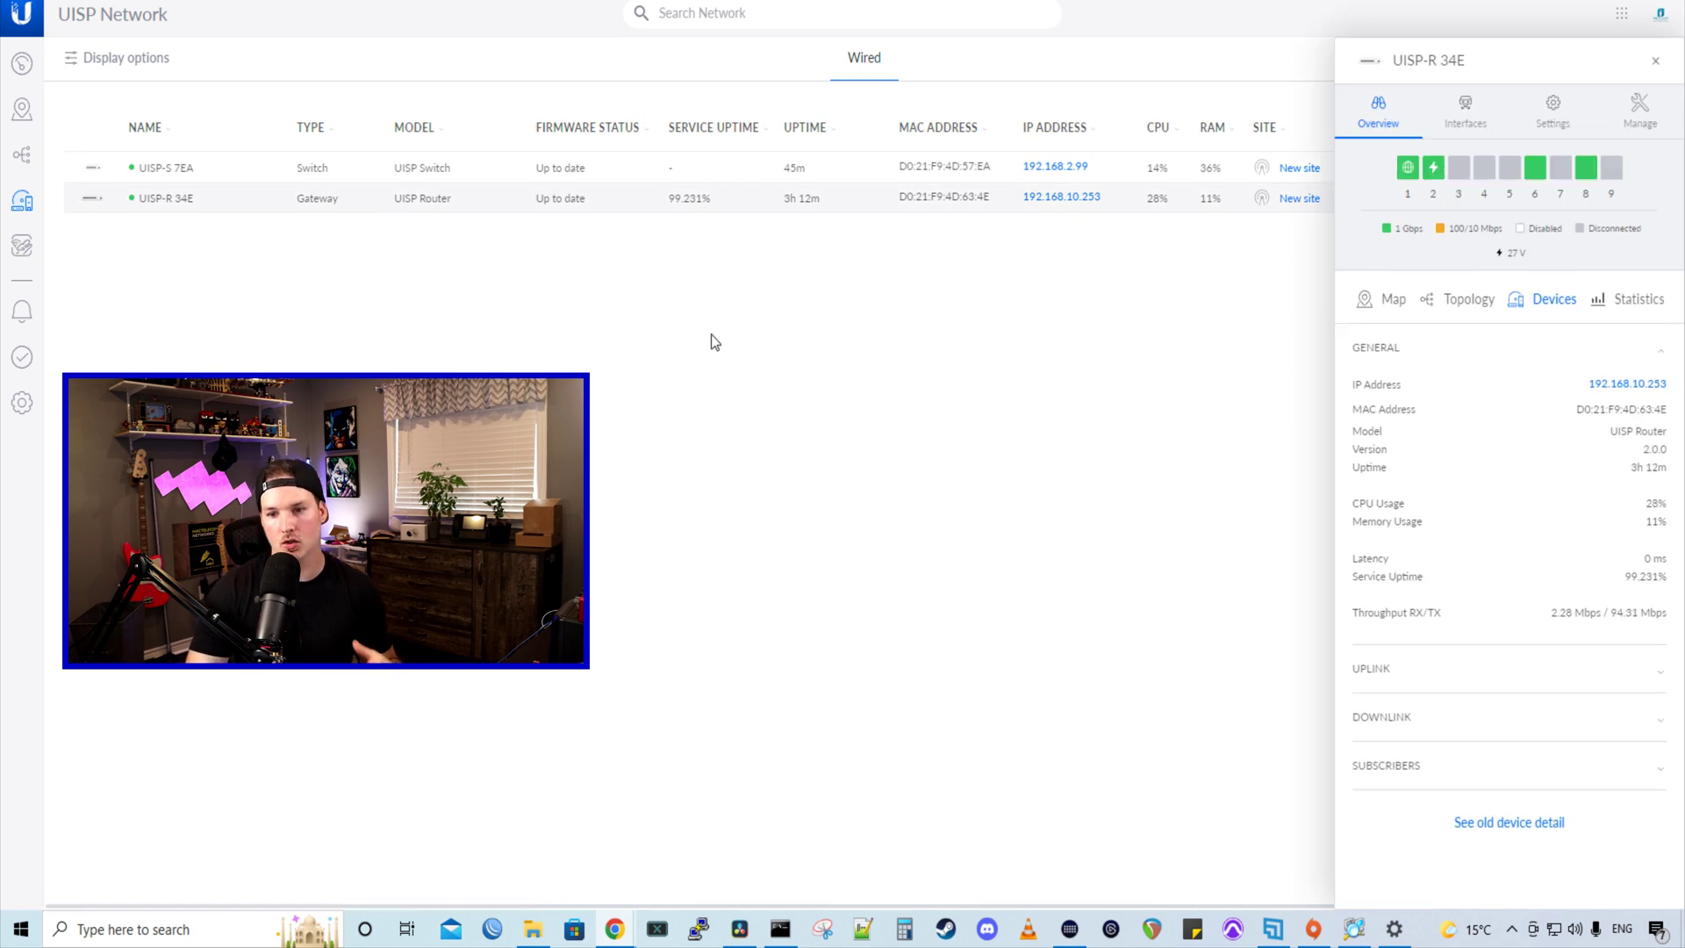
click(1553, 112)
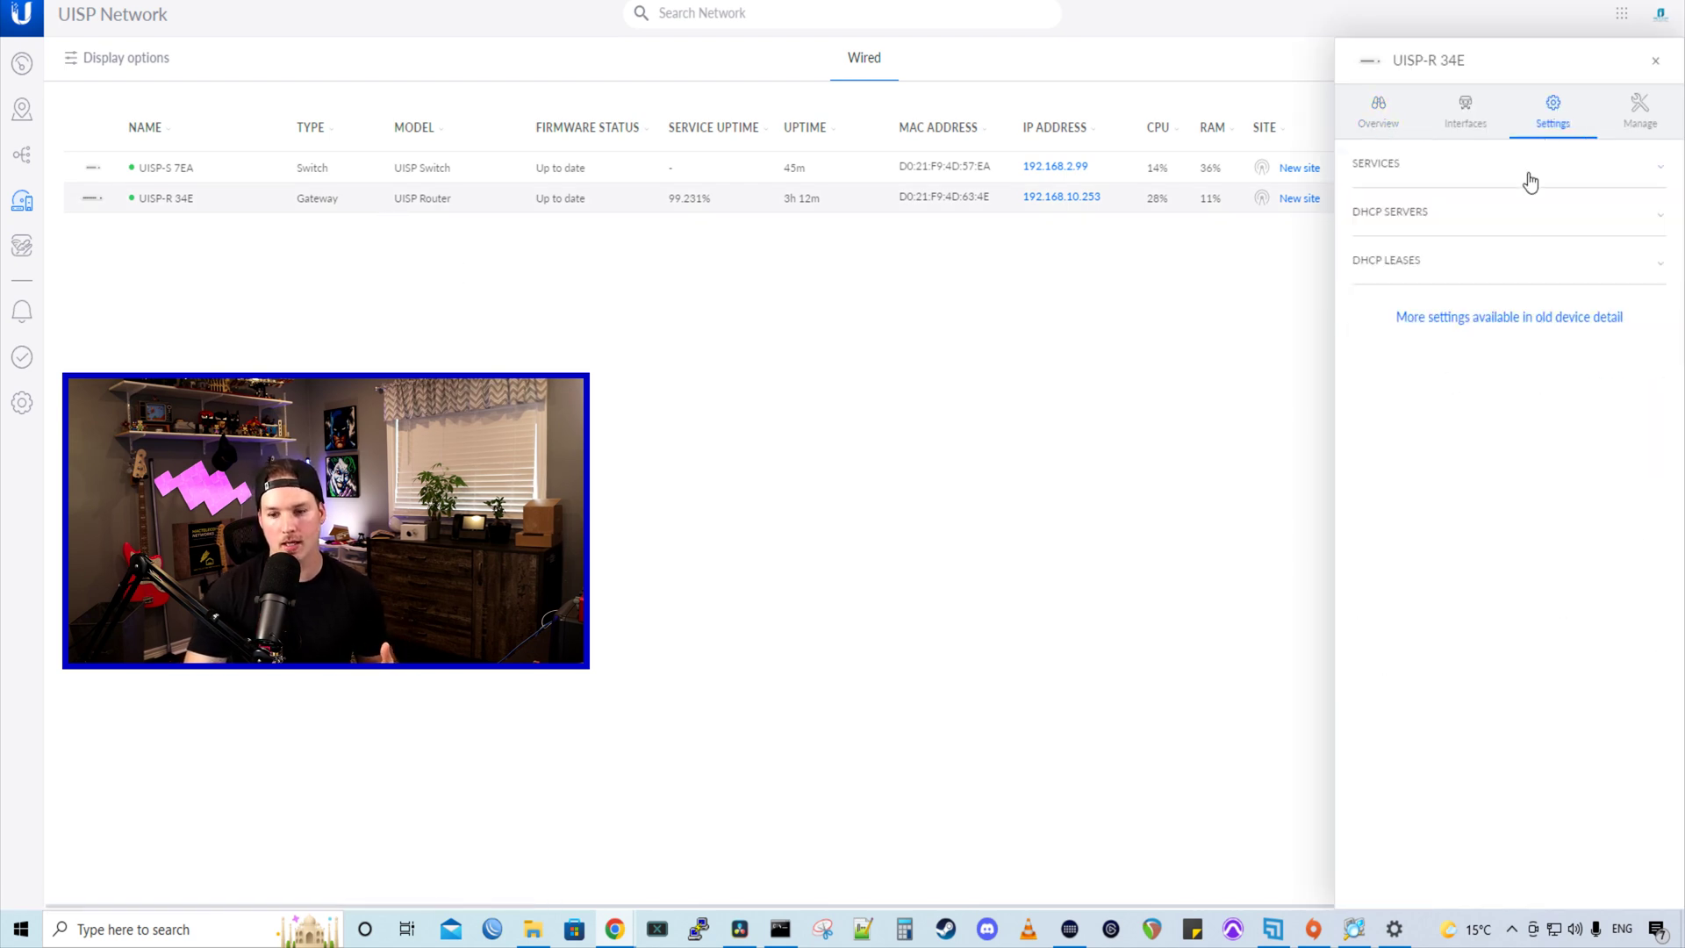
click(1453, 263)
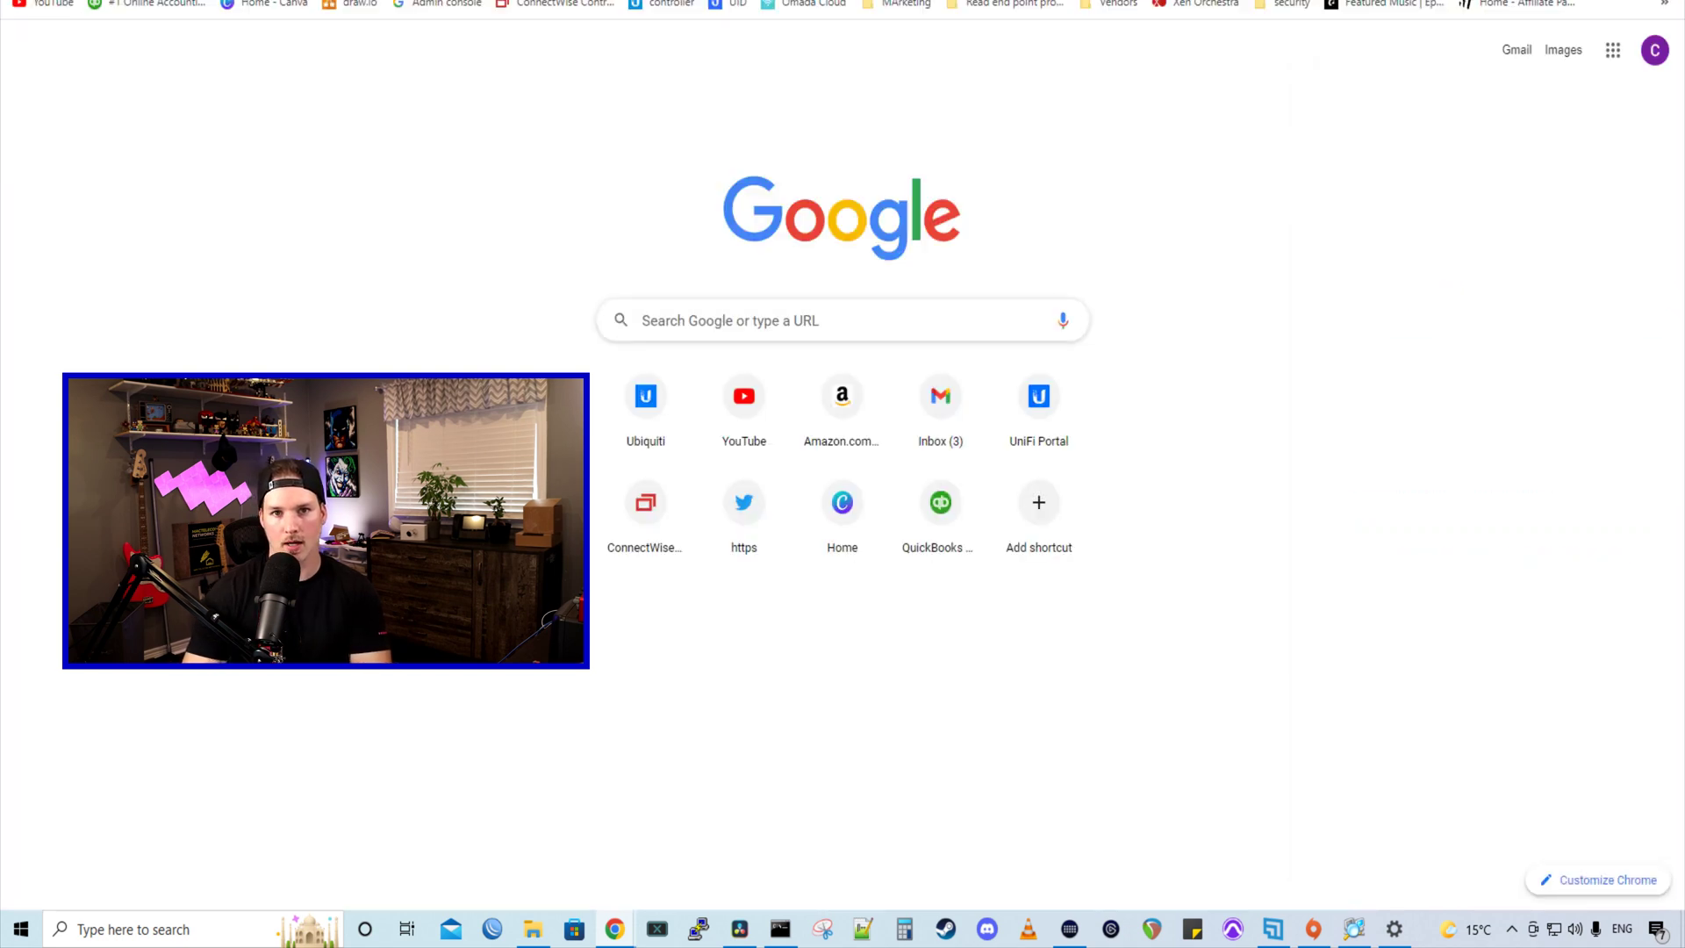
- Load the radio at 192.168.2.61, choose Canada as device country and accept the Terms of Use
text(192.168.2.61)
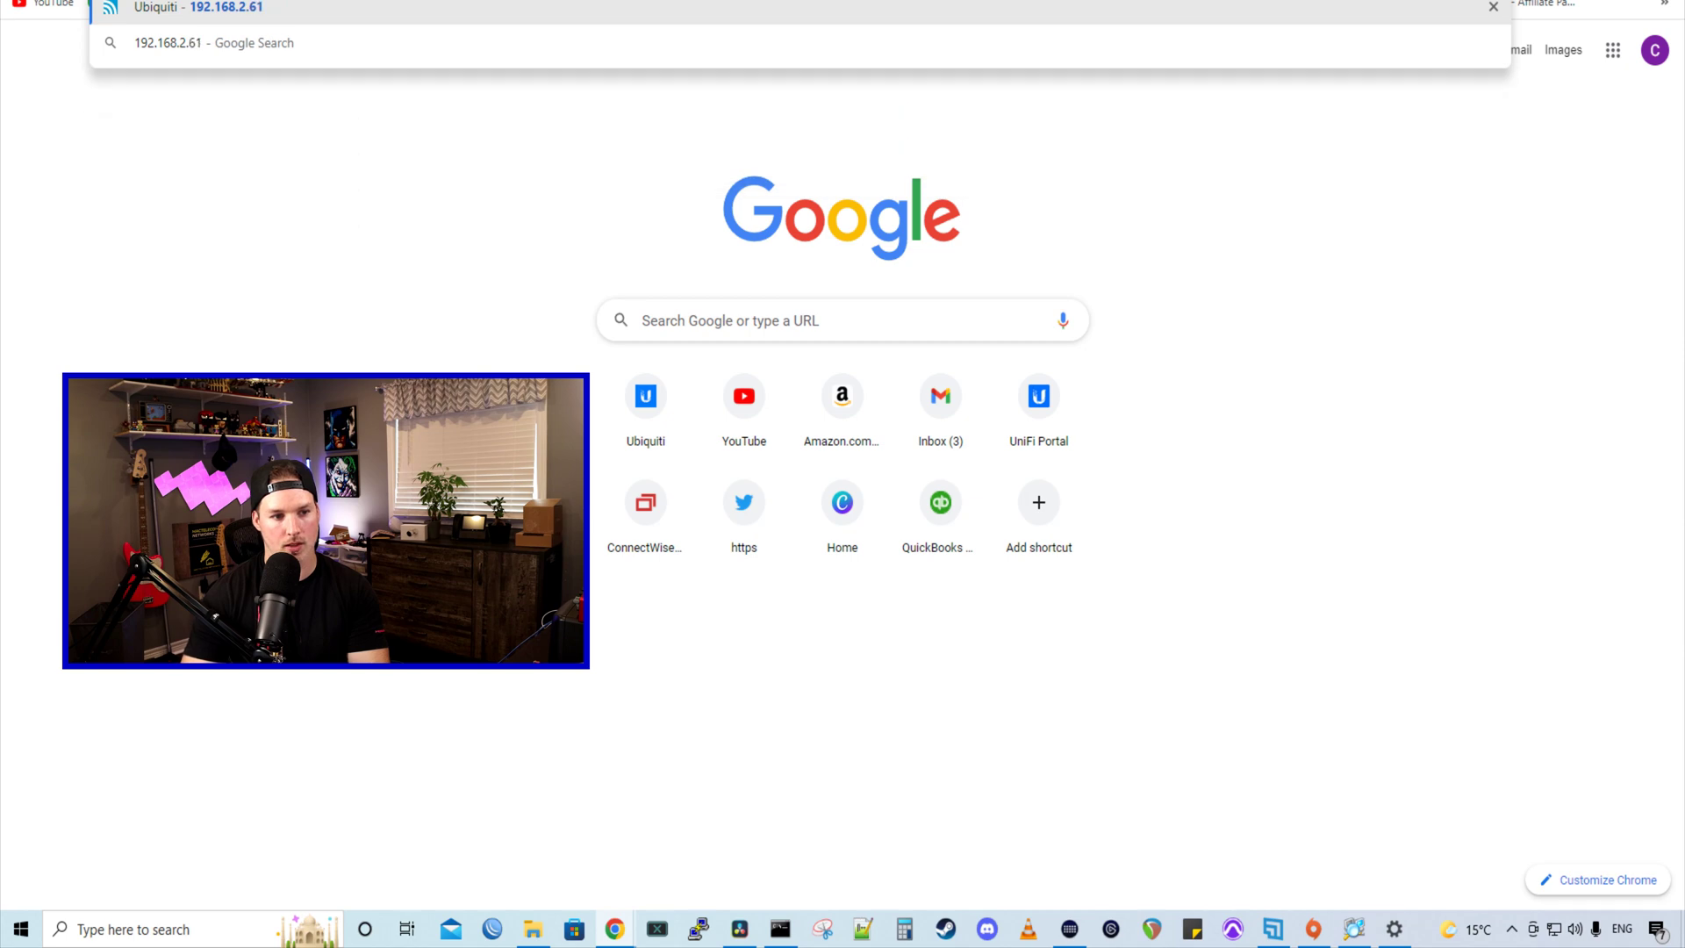
key(Return)
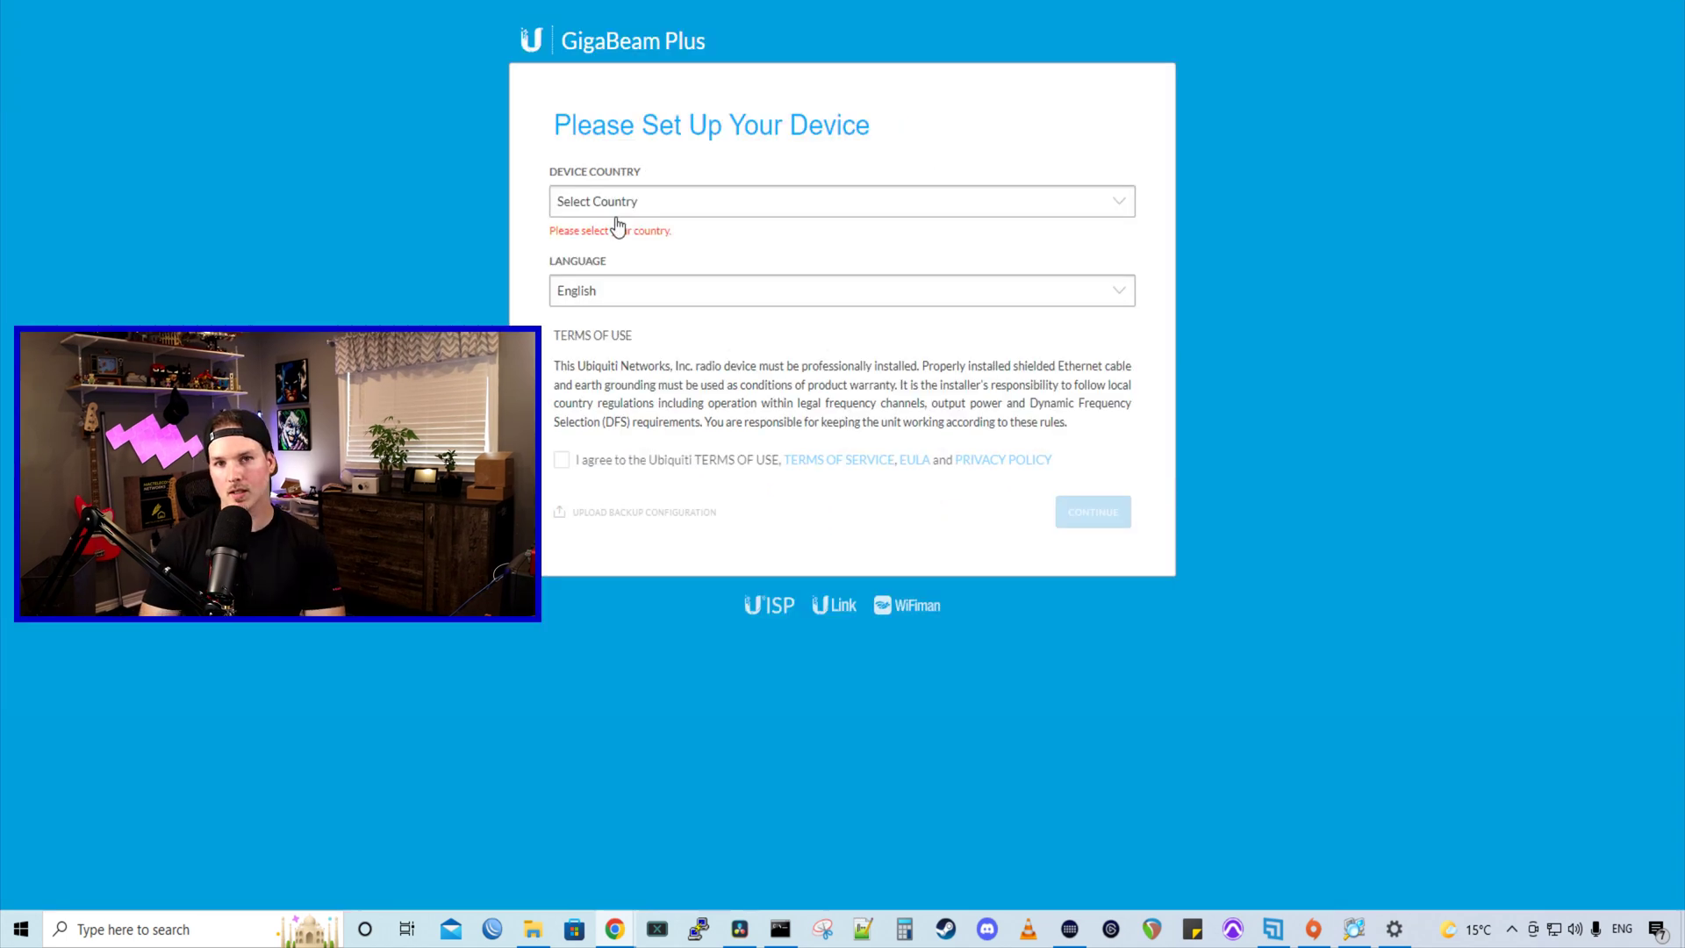
click(619, 215)
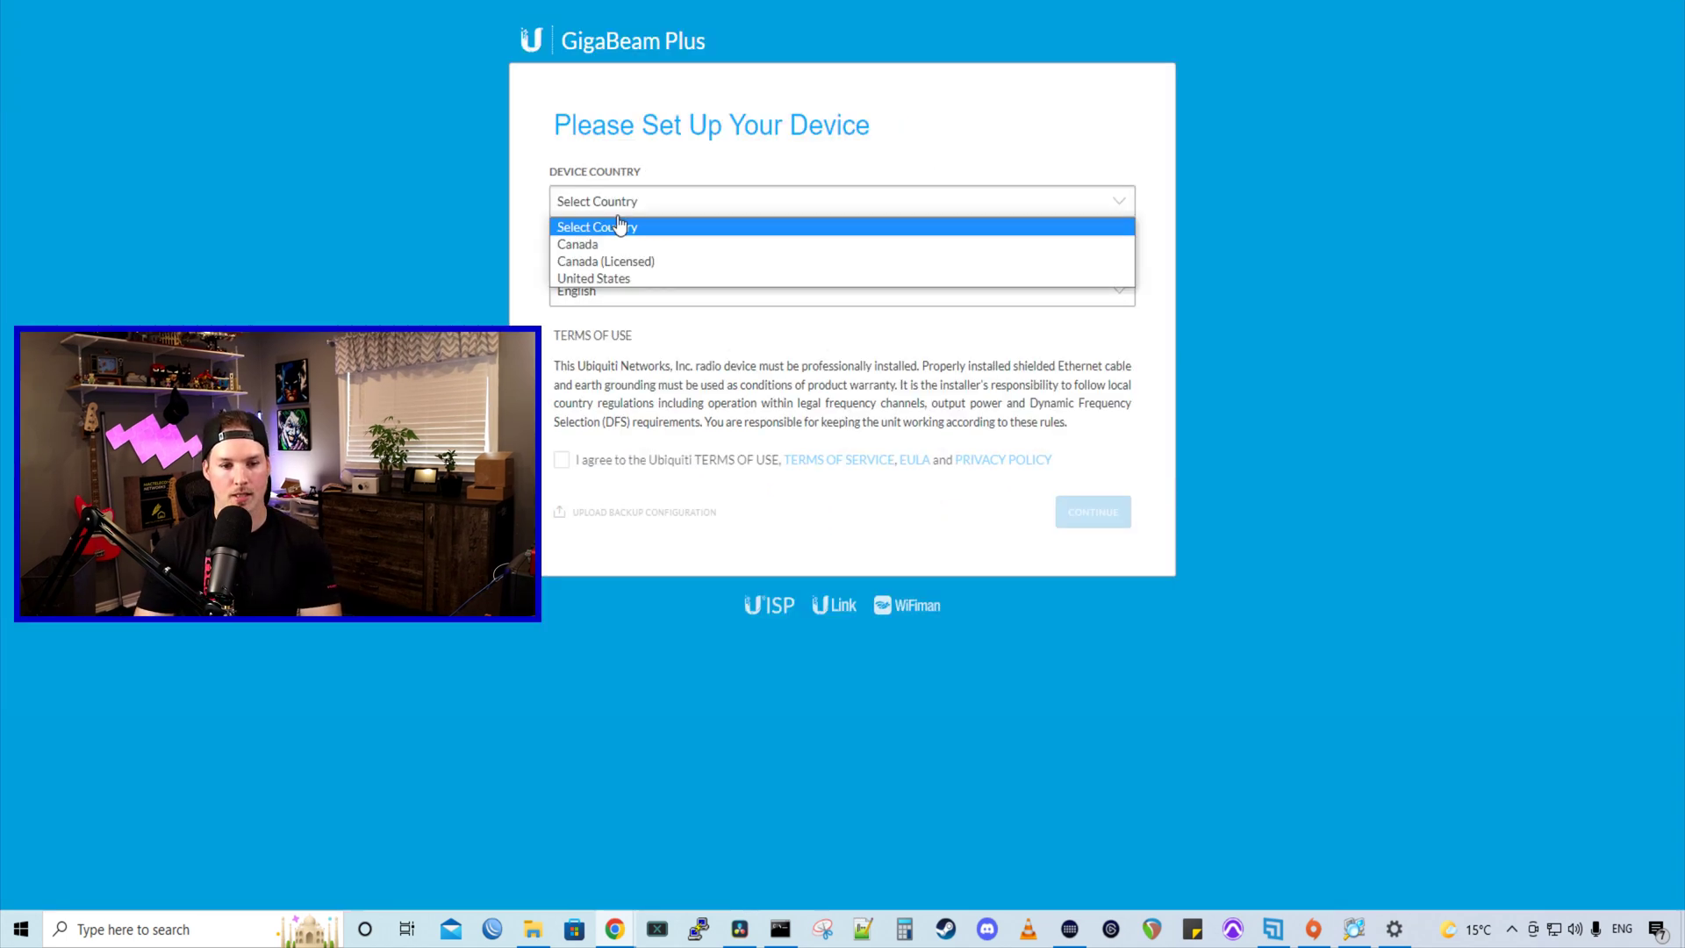
click(617, 244)
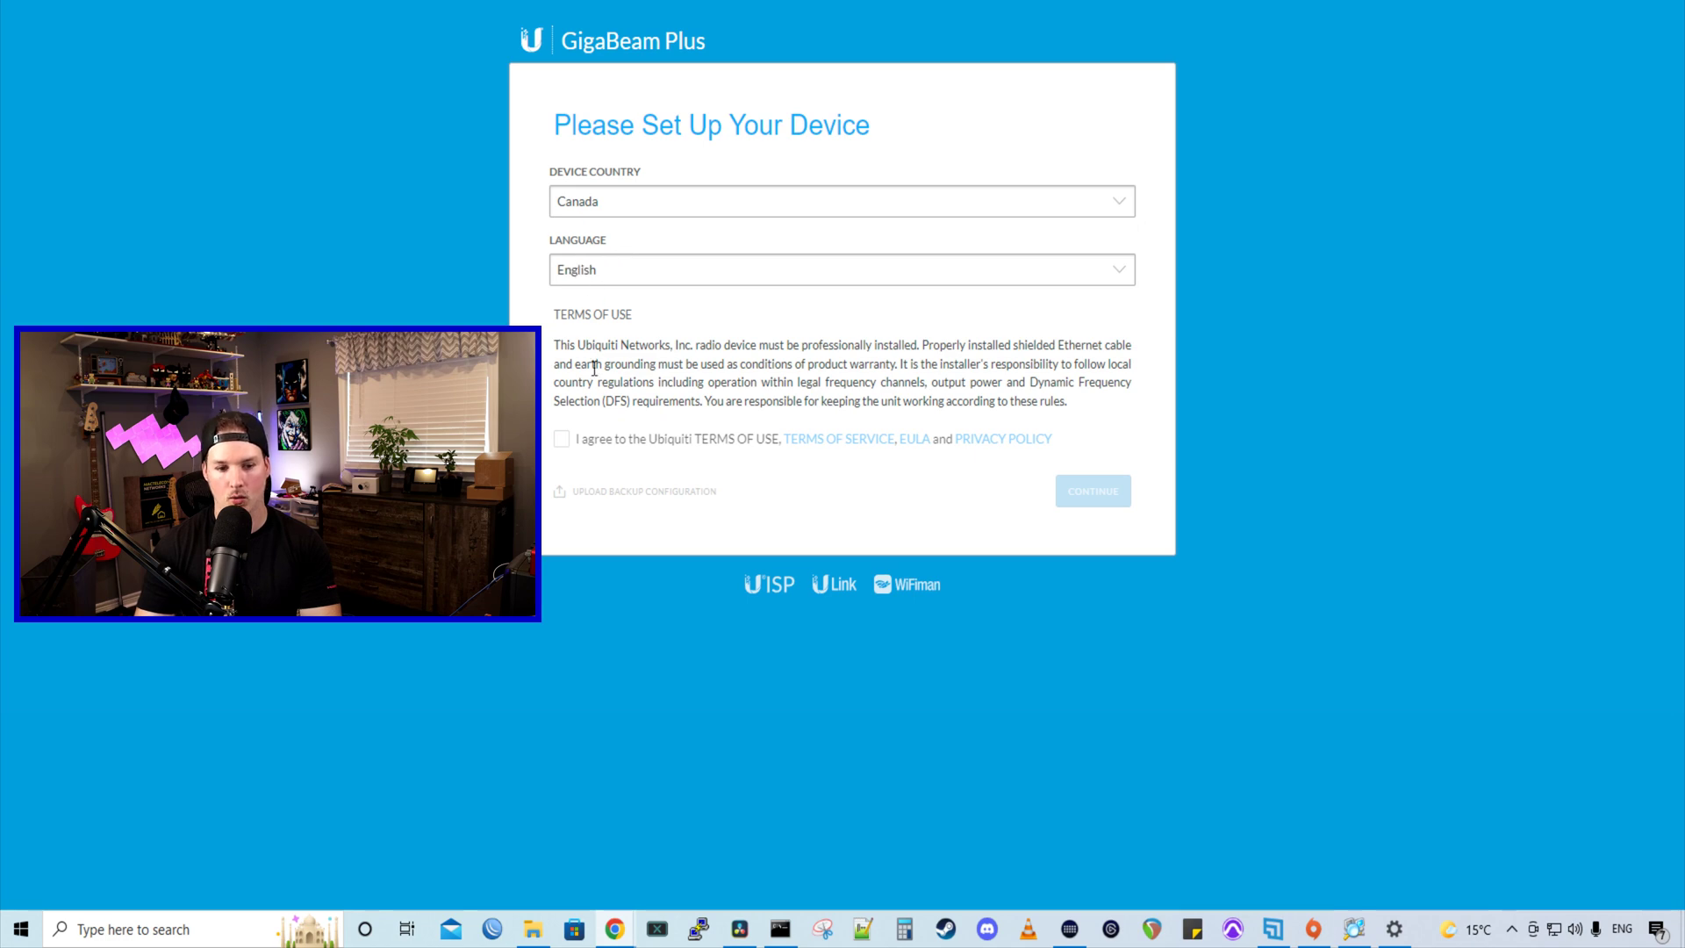
click(562, 439)
click(1125, 492)
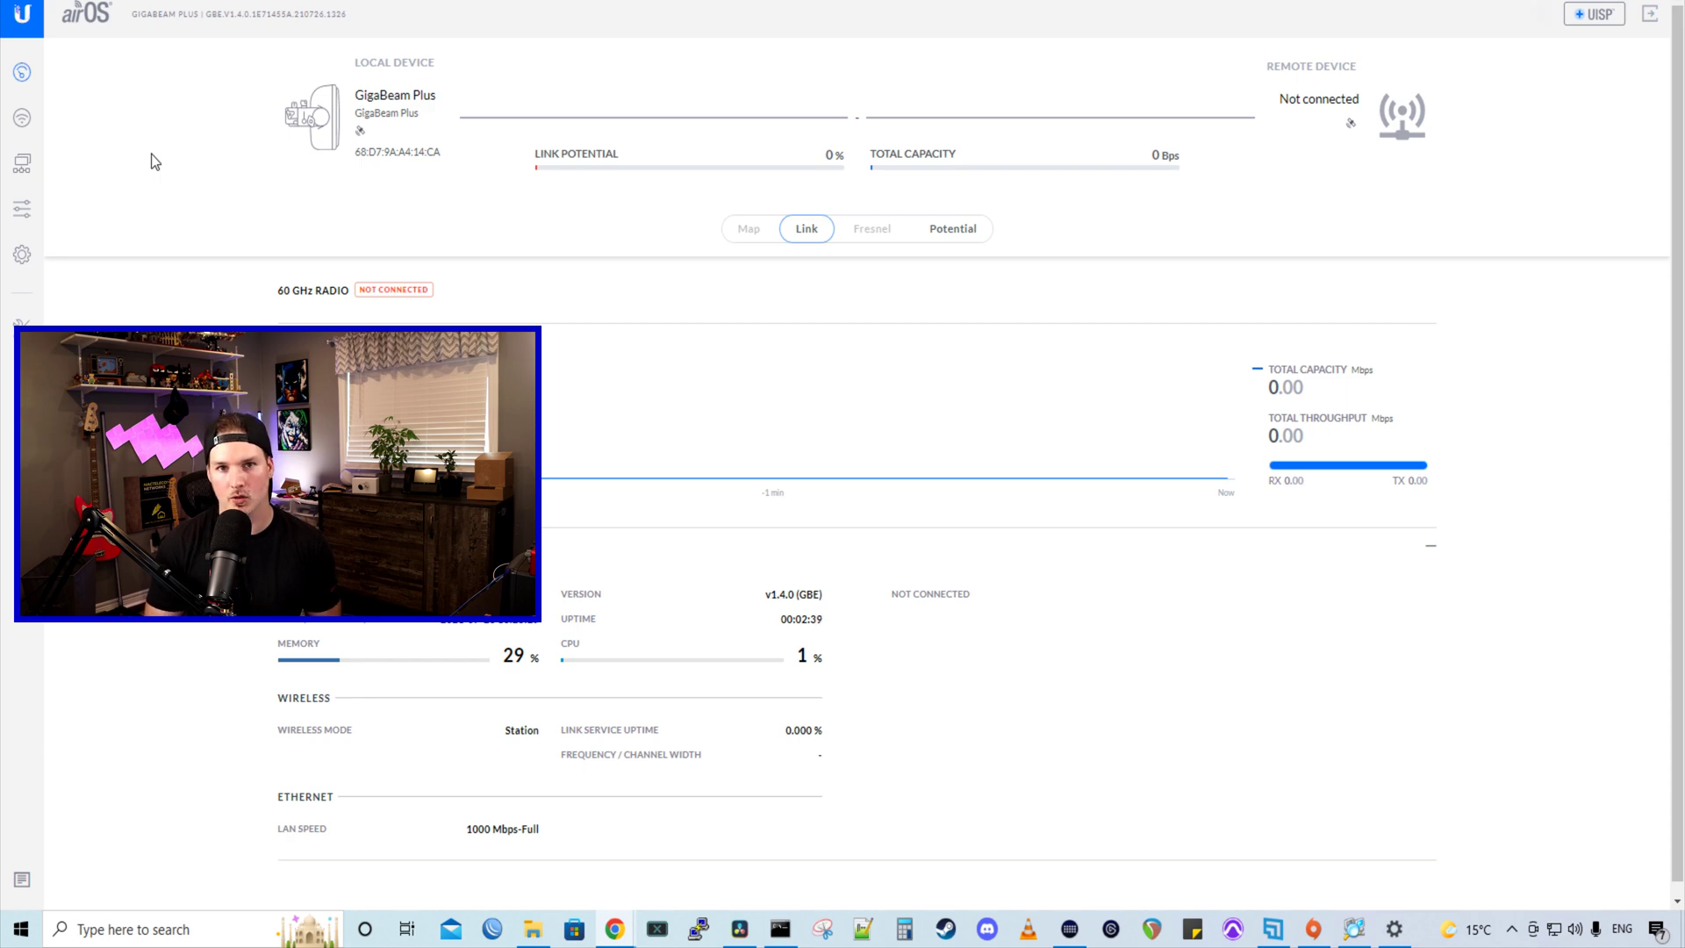
- Switch the management address to static with IP 192.168.2.61
click(21, 162)
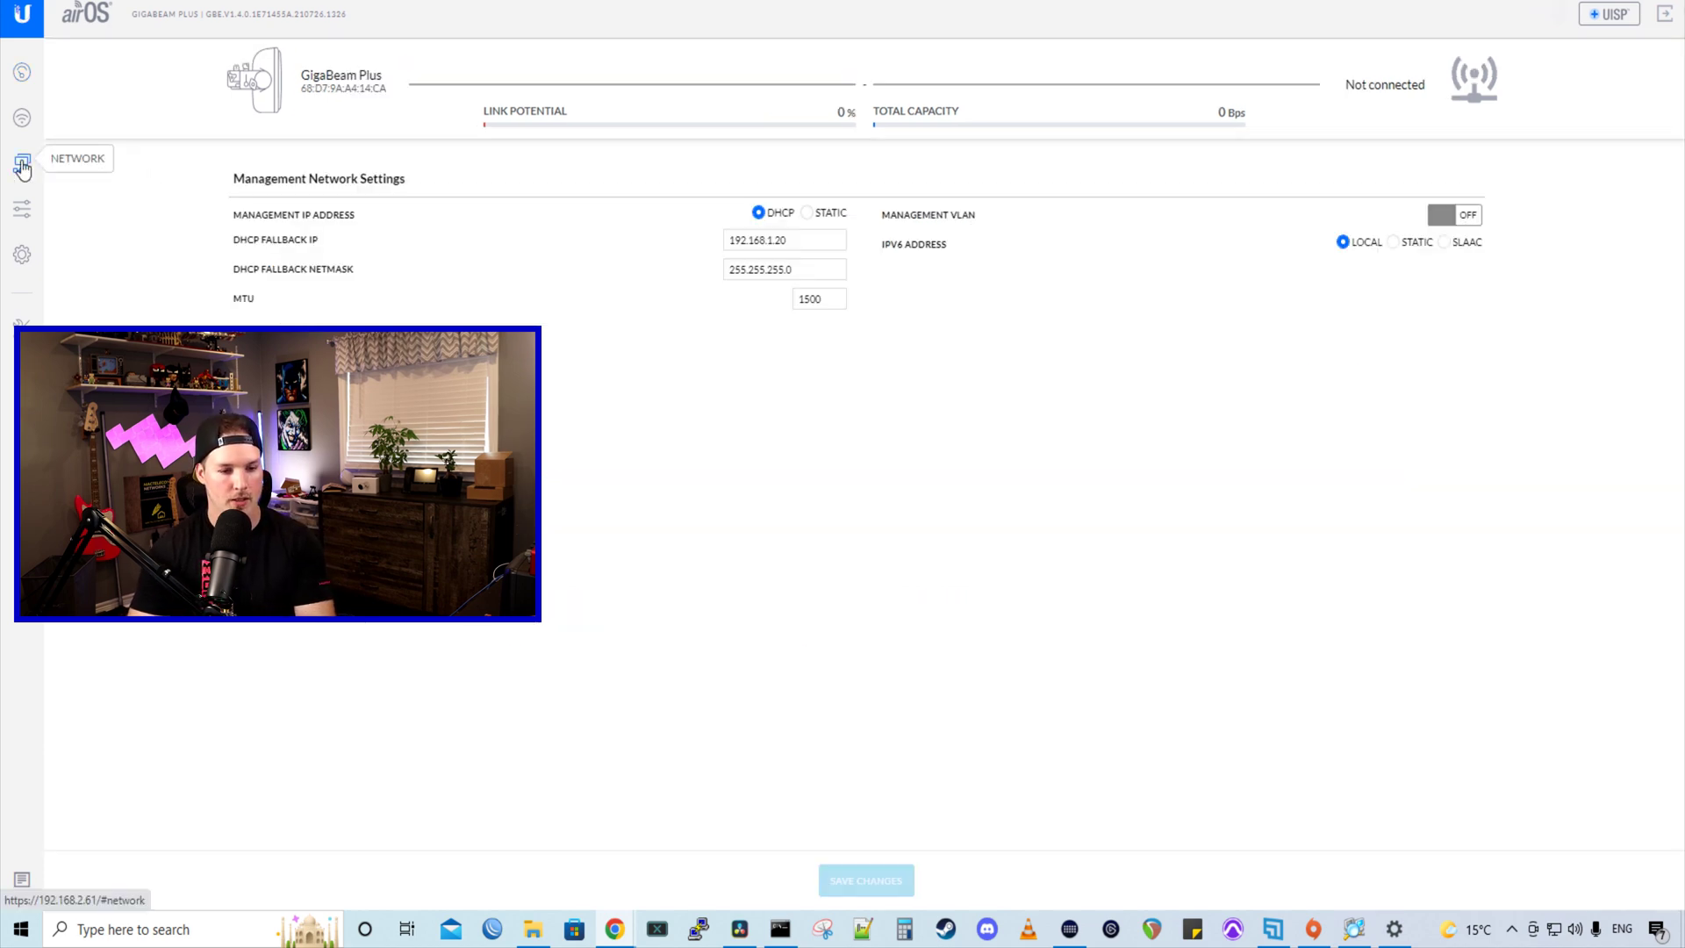
click(808, 213)
drag(773, 240, 666, 249)
text(192.16)
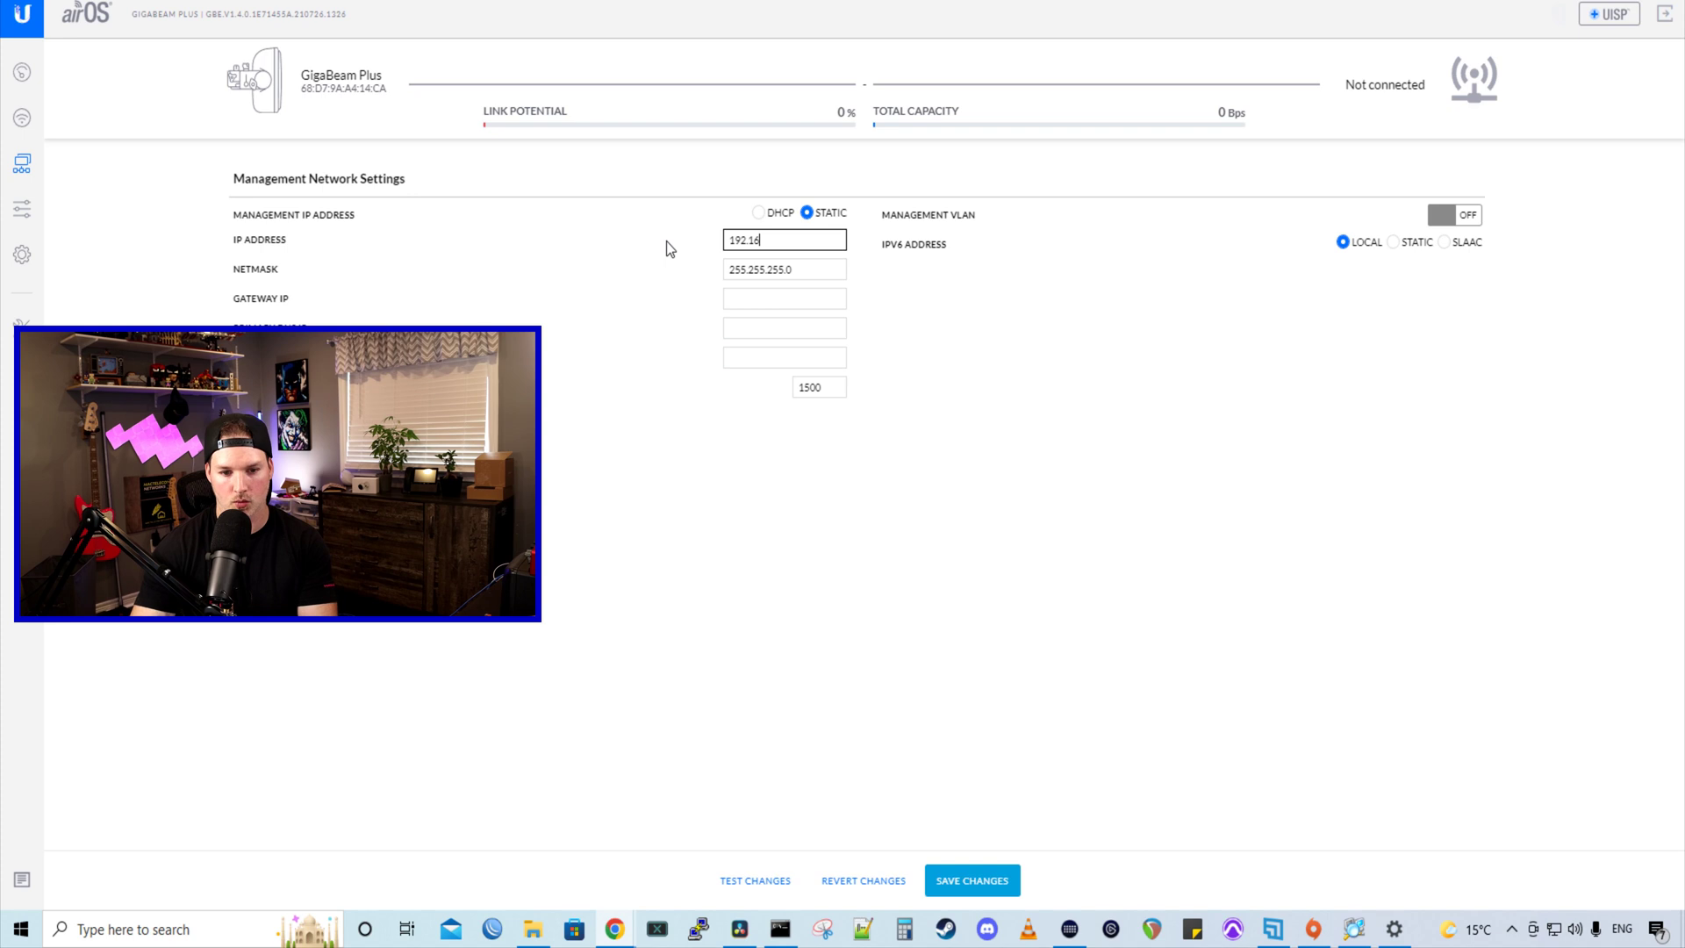
text(8.2.61)
key(Tab)
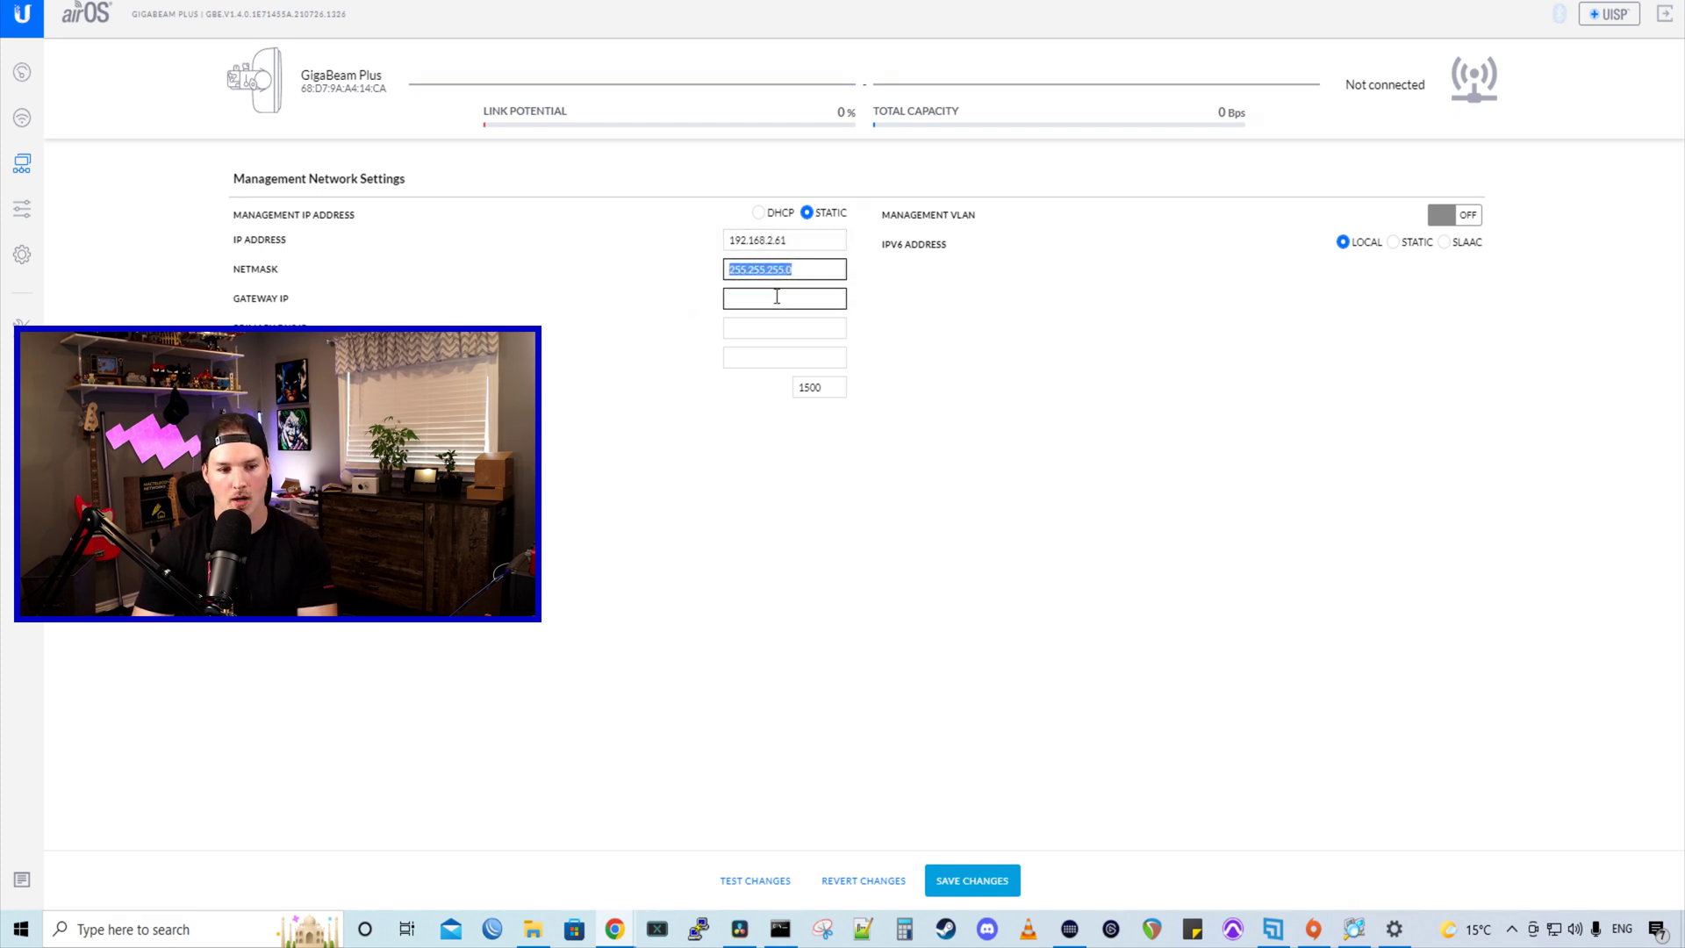
- Enter gateway 192.168.2.1 and DNS servers 1.1.1.1 and 8.8.8.8
click(777, 296)
text(192.168)
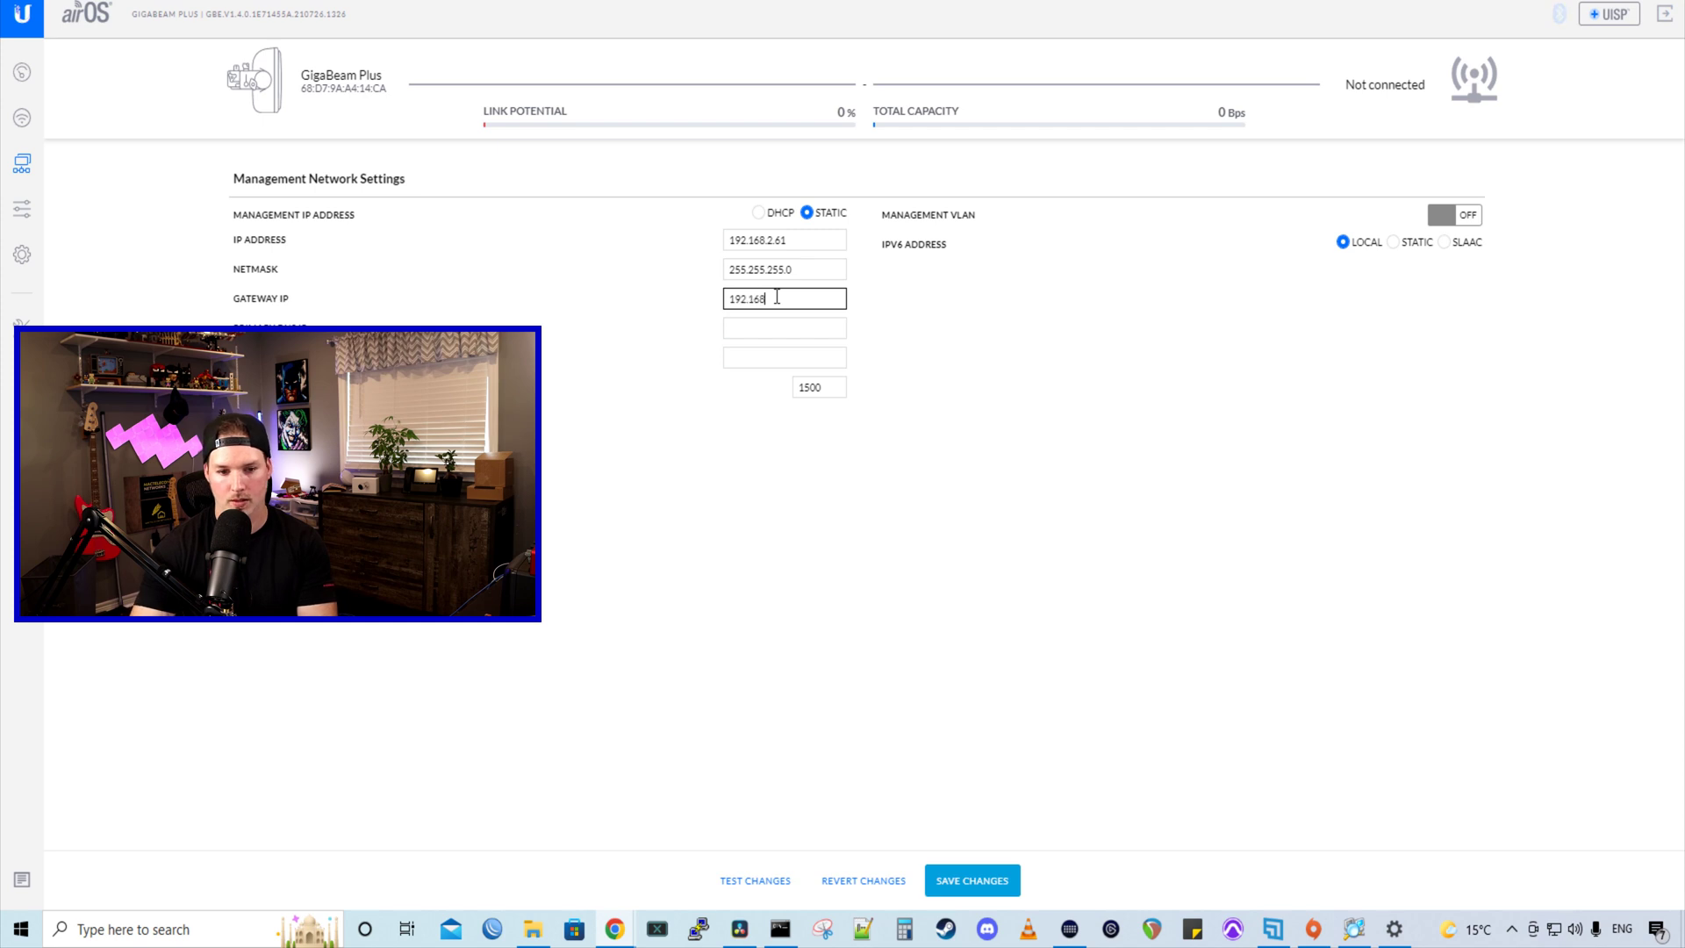
text(.2.1)
click(776, 328)
text(1.1.1.1)
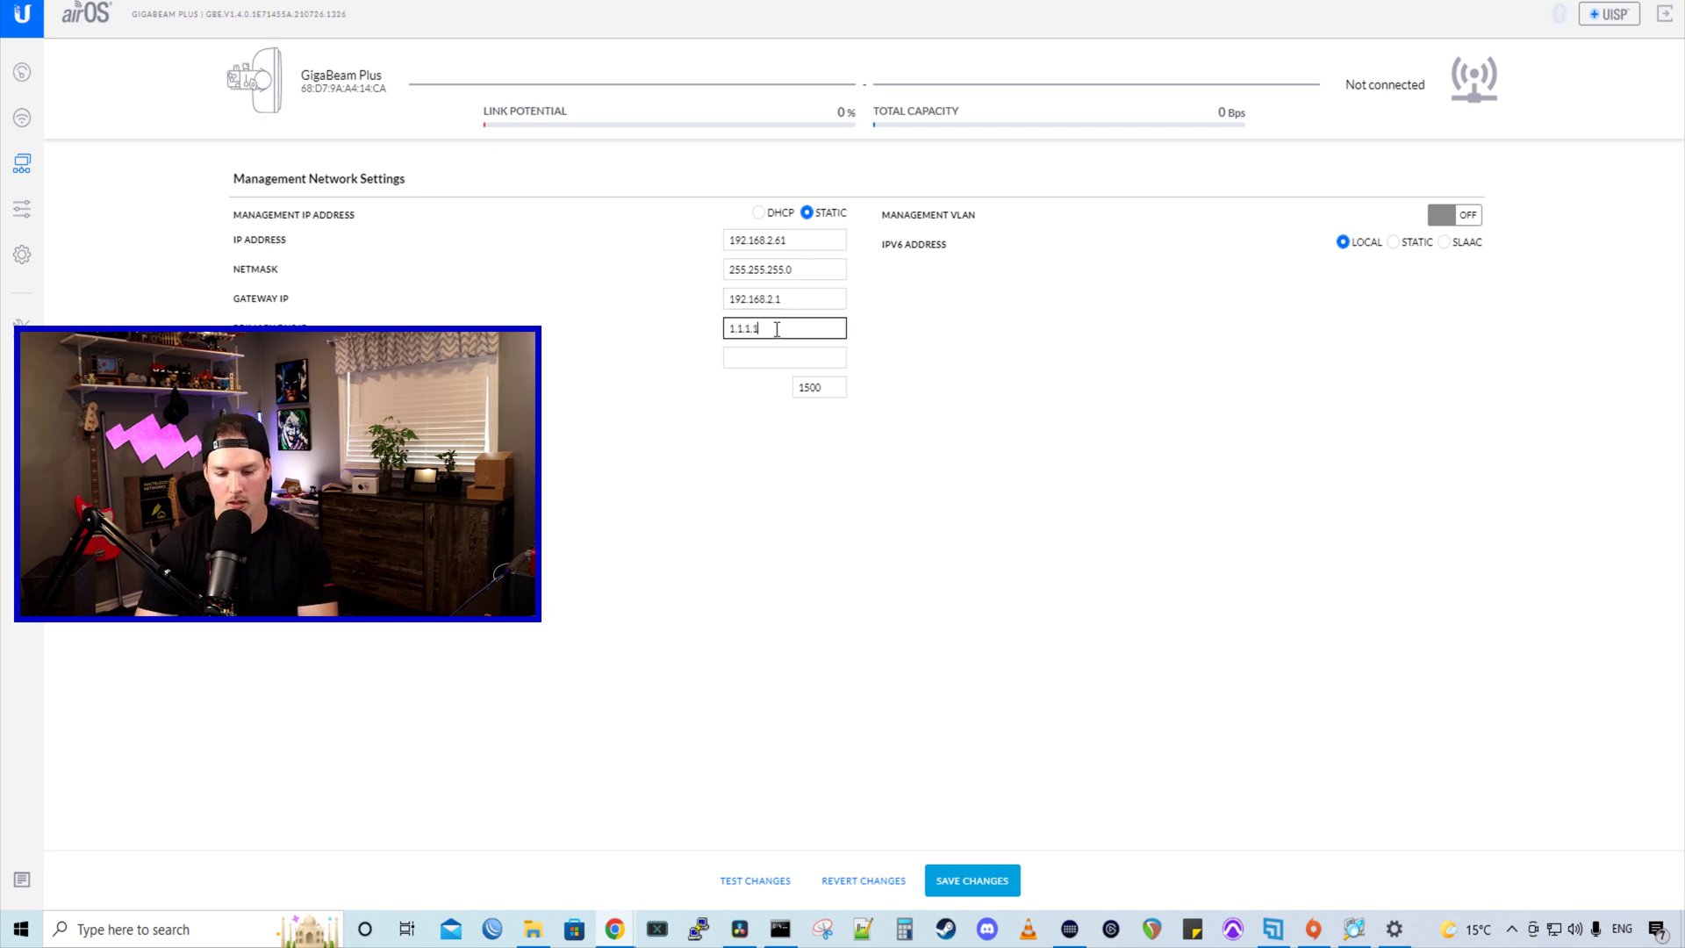
click(816, 364)
text(8.8.8.8)
click(1062, 762)
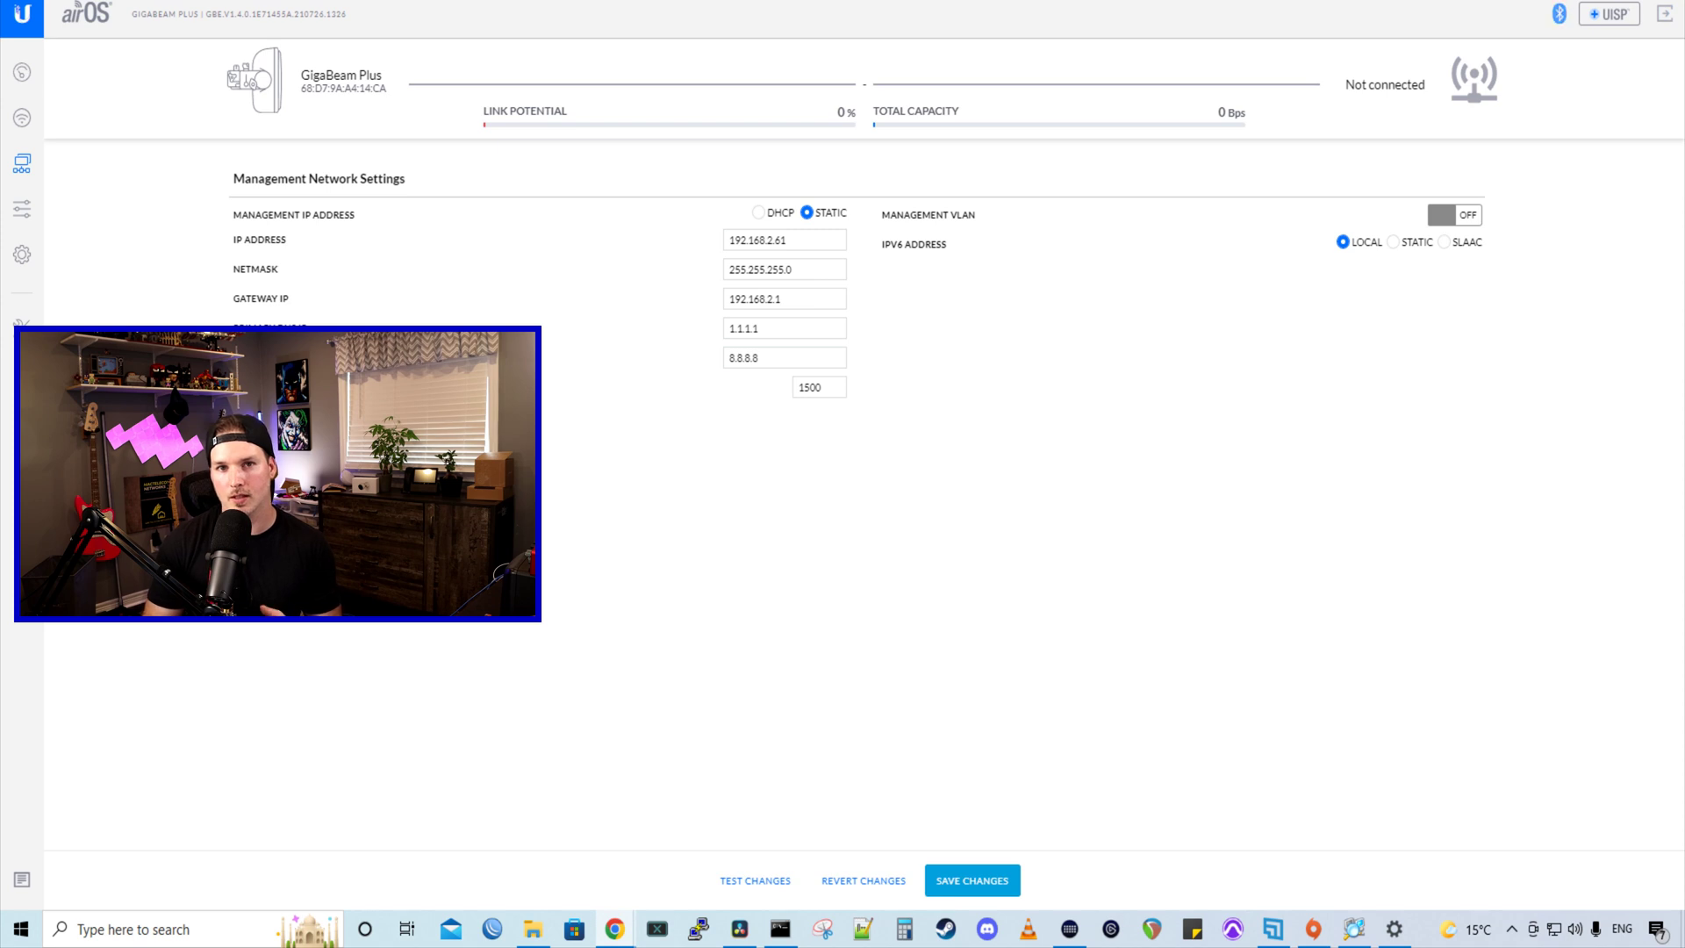
- Turn on Master Mode, set the link name to YouTube and enter a new security key
click(22, 117)
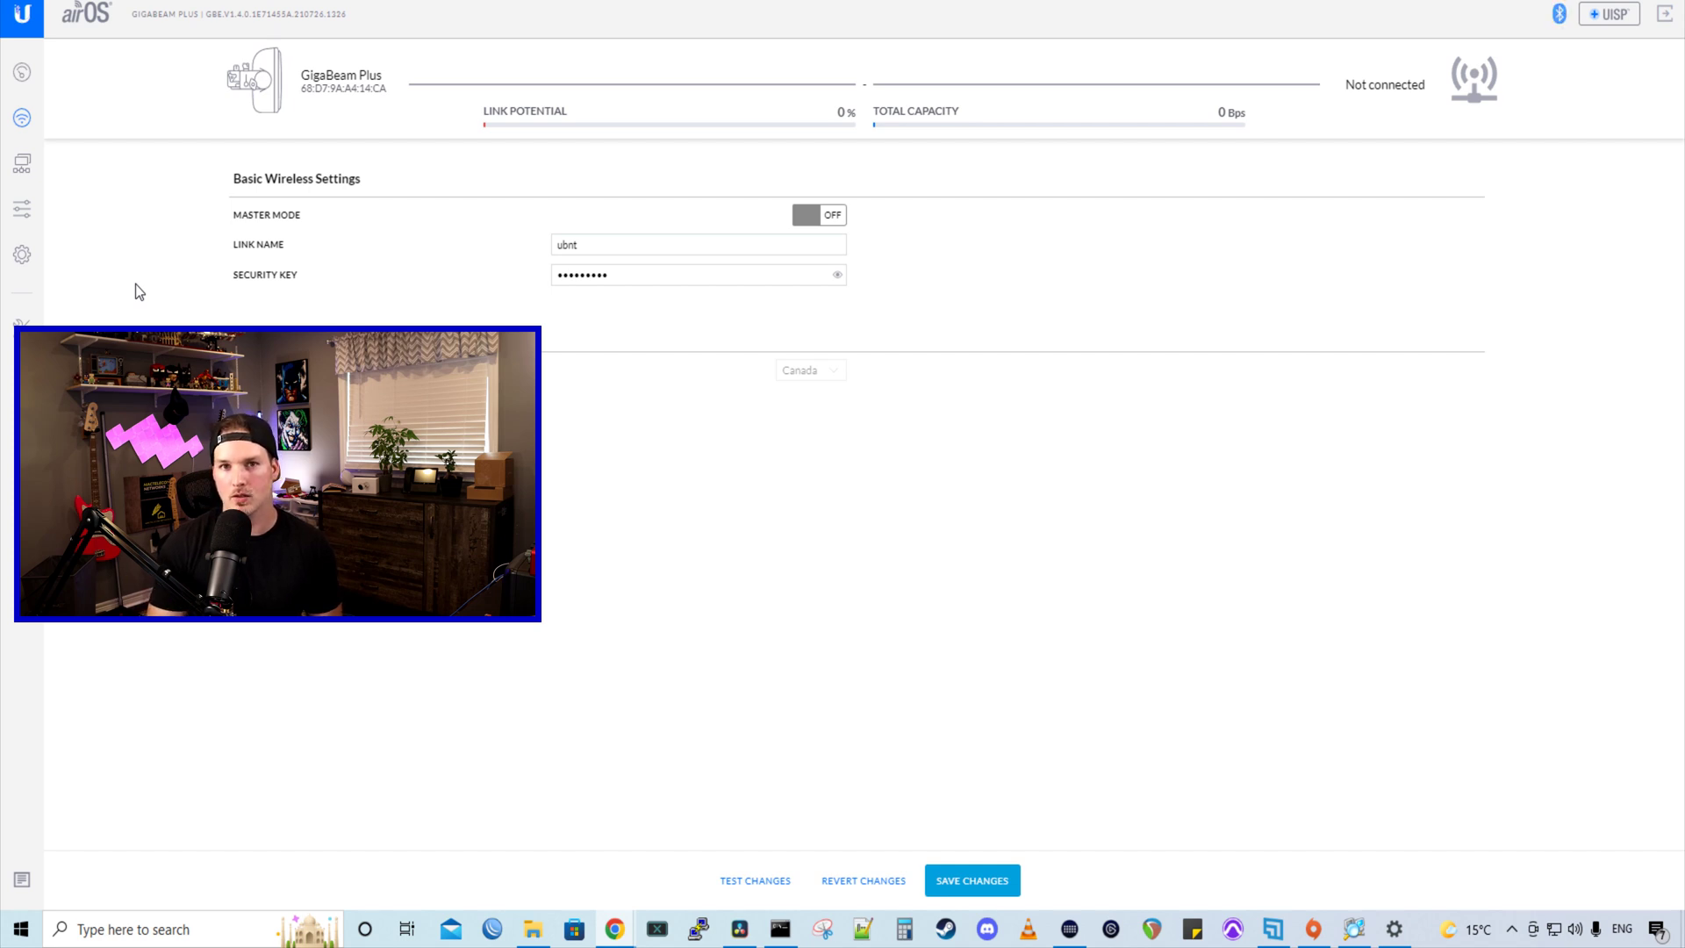
click(843, 217)
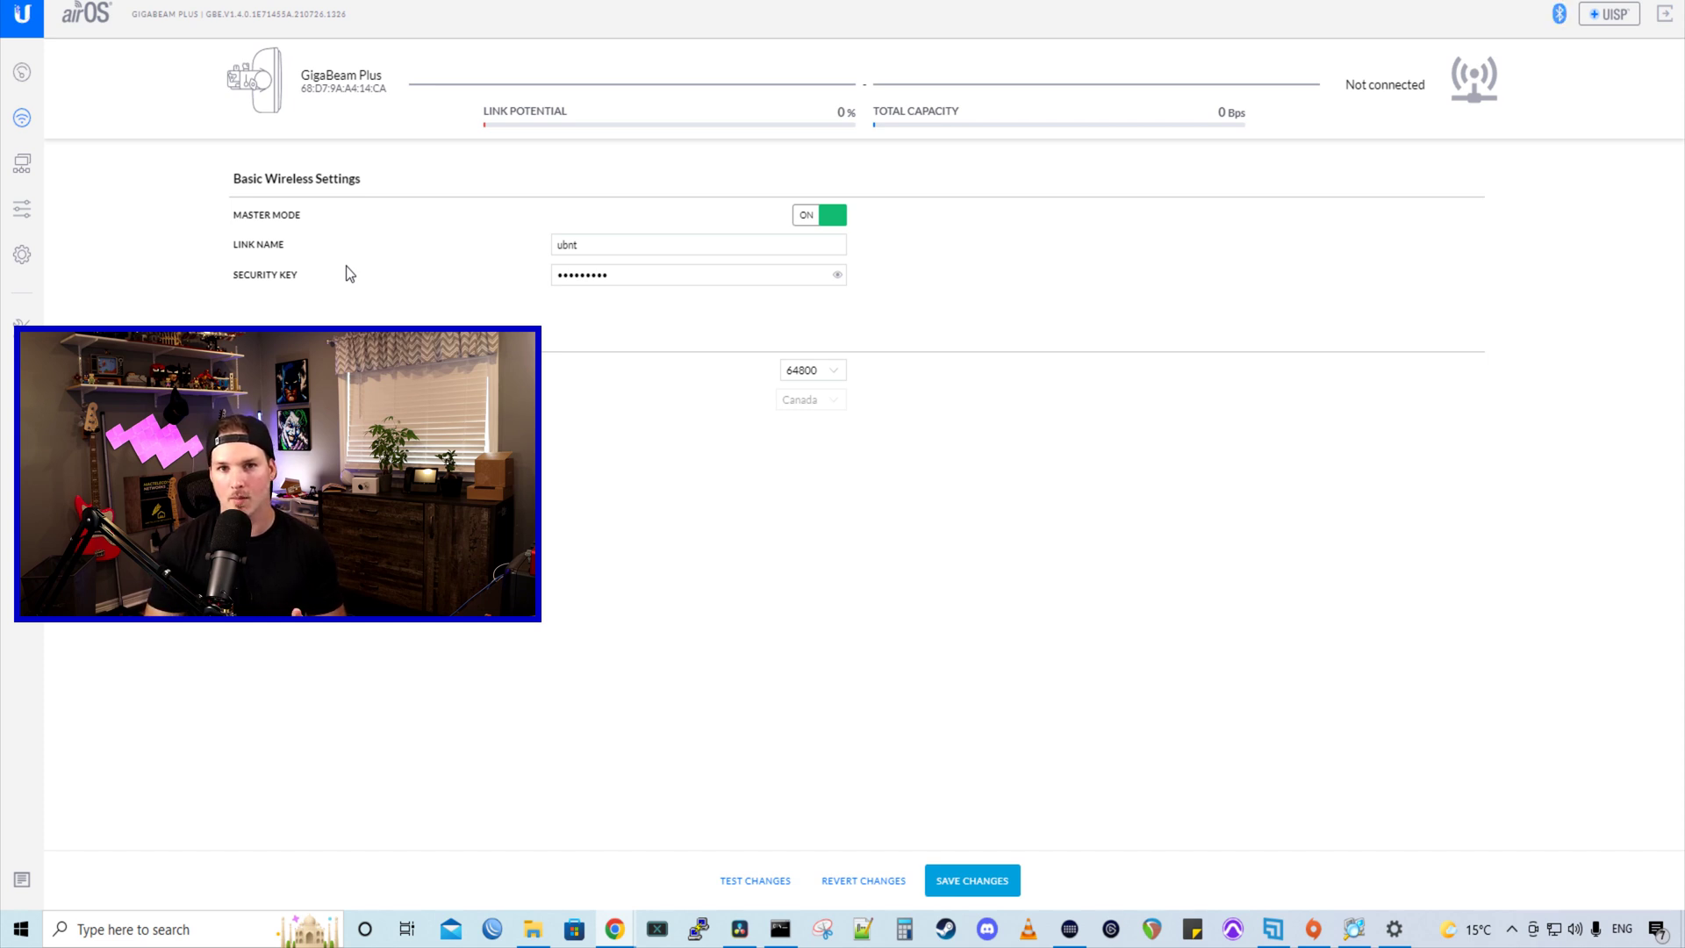
drag(606, 247, 514, 240)
text(YouTube)
drag(650, 271, 487, 262)
text(••••••••)
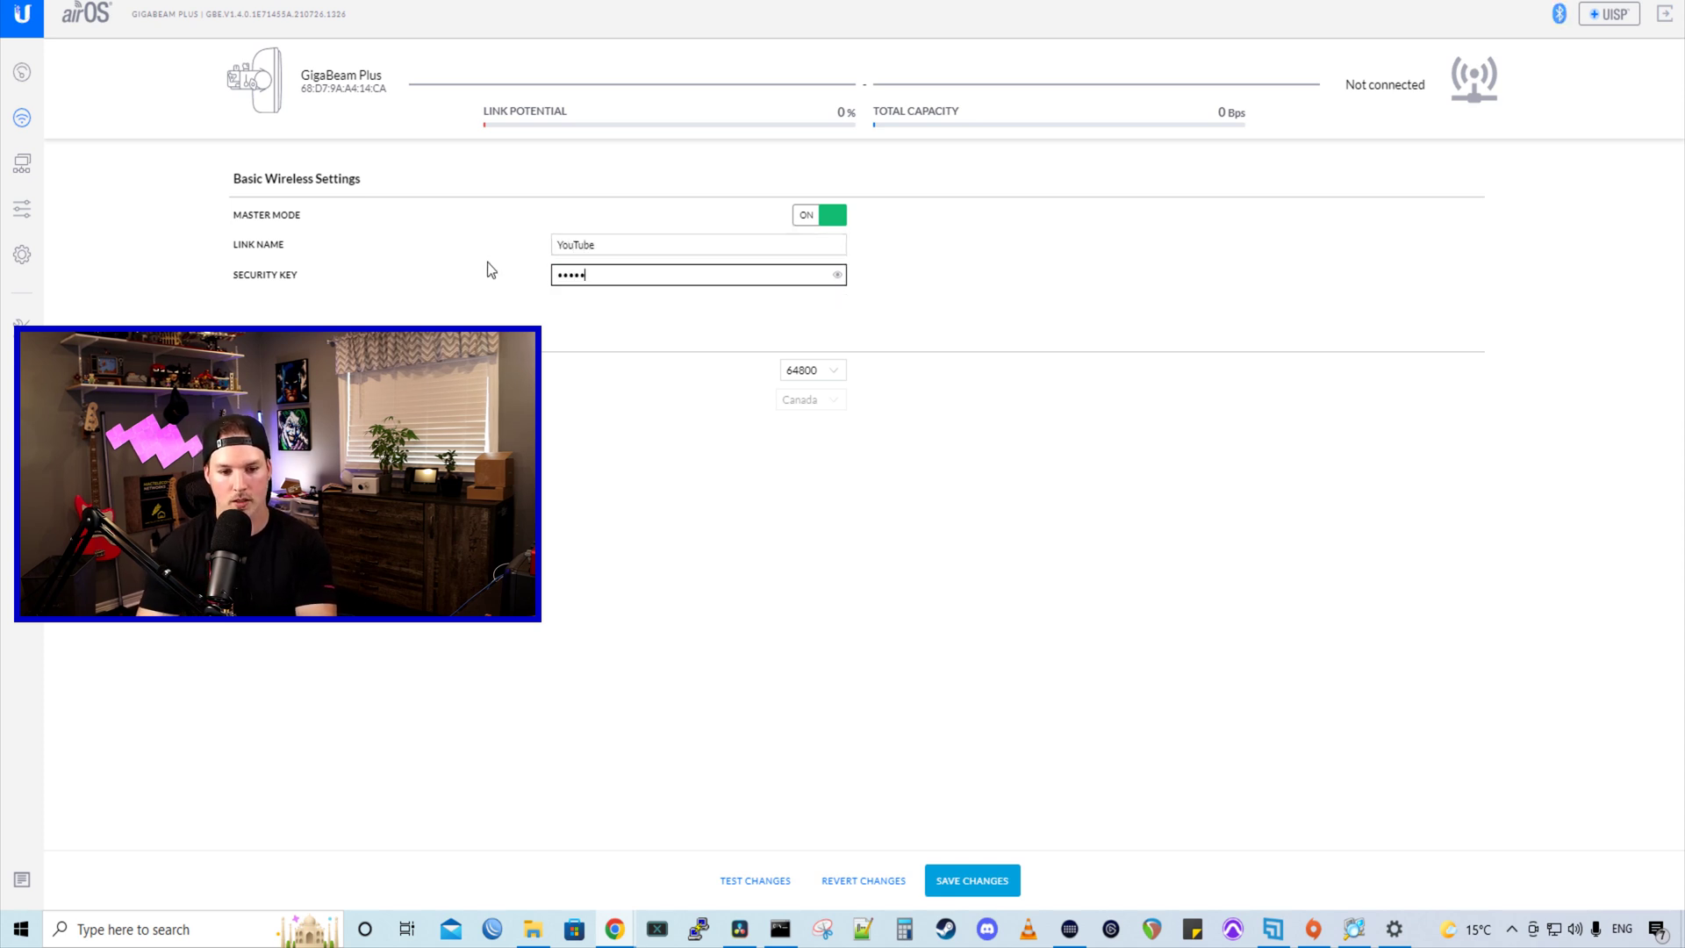
click(295, 367)
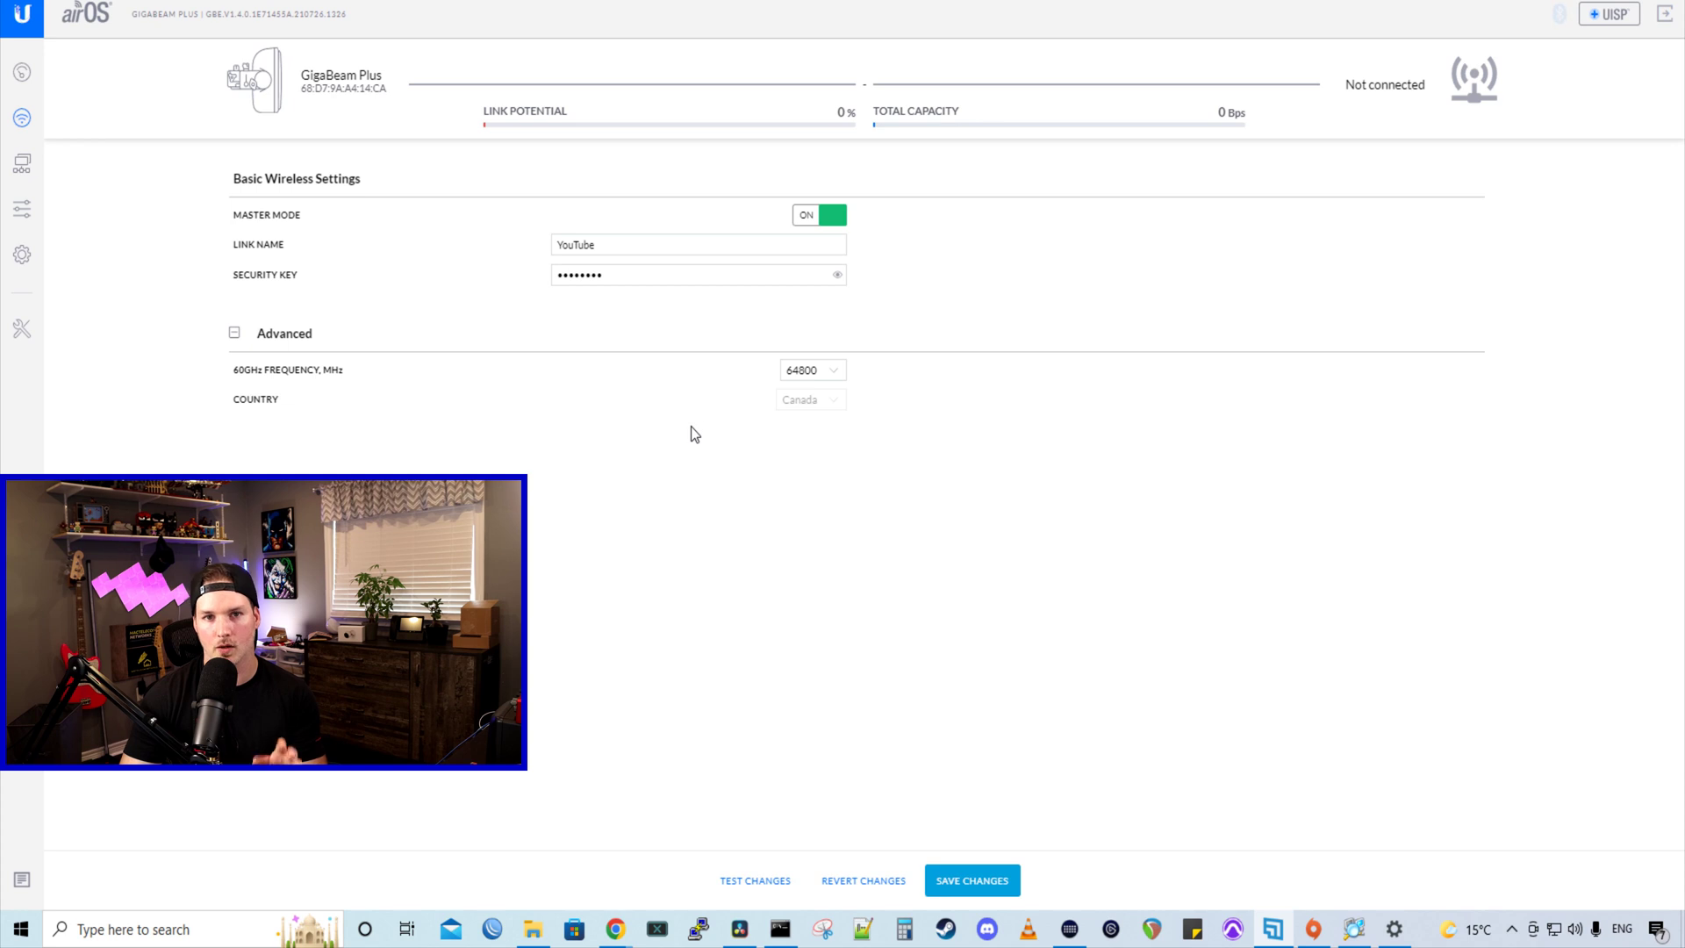
- Save all pending network and wireless changes and review the UISP connection options
click(1008, 882)
click(1614, 19)
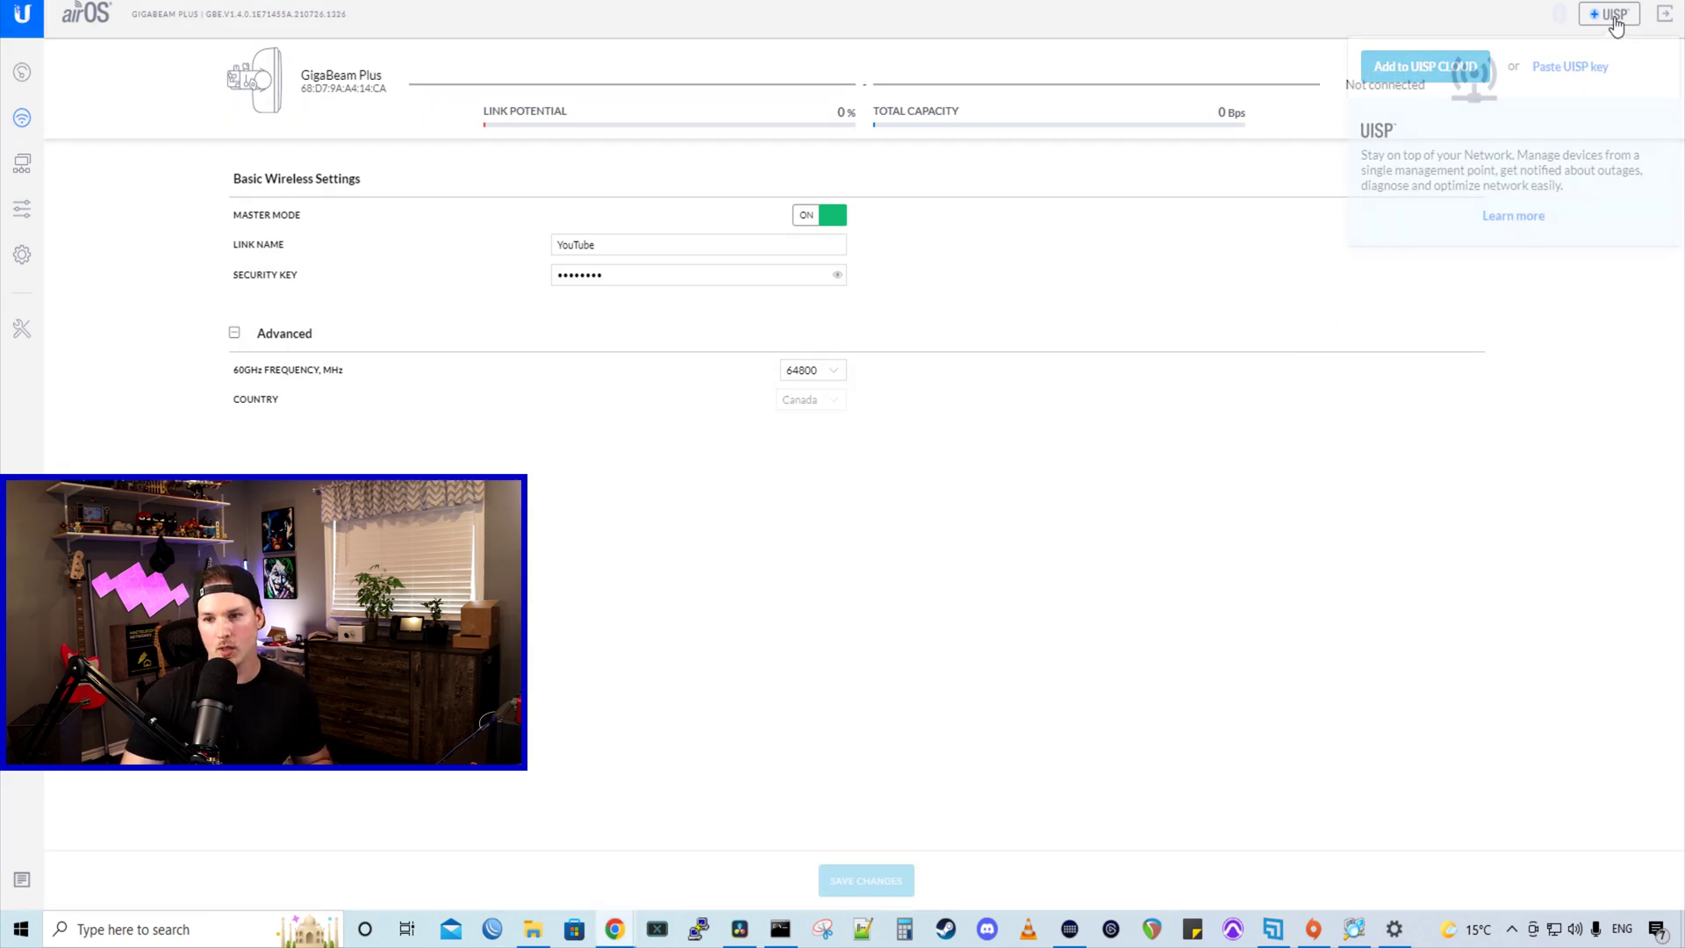
click(1572, 285)
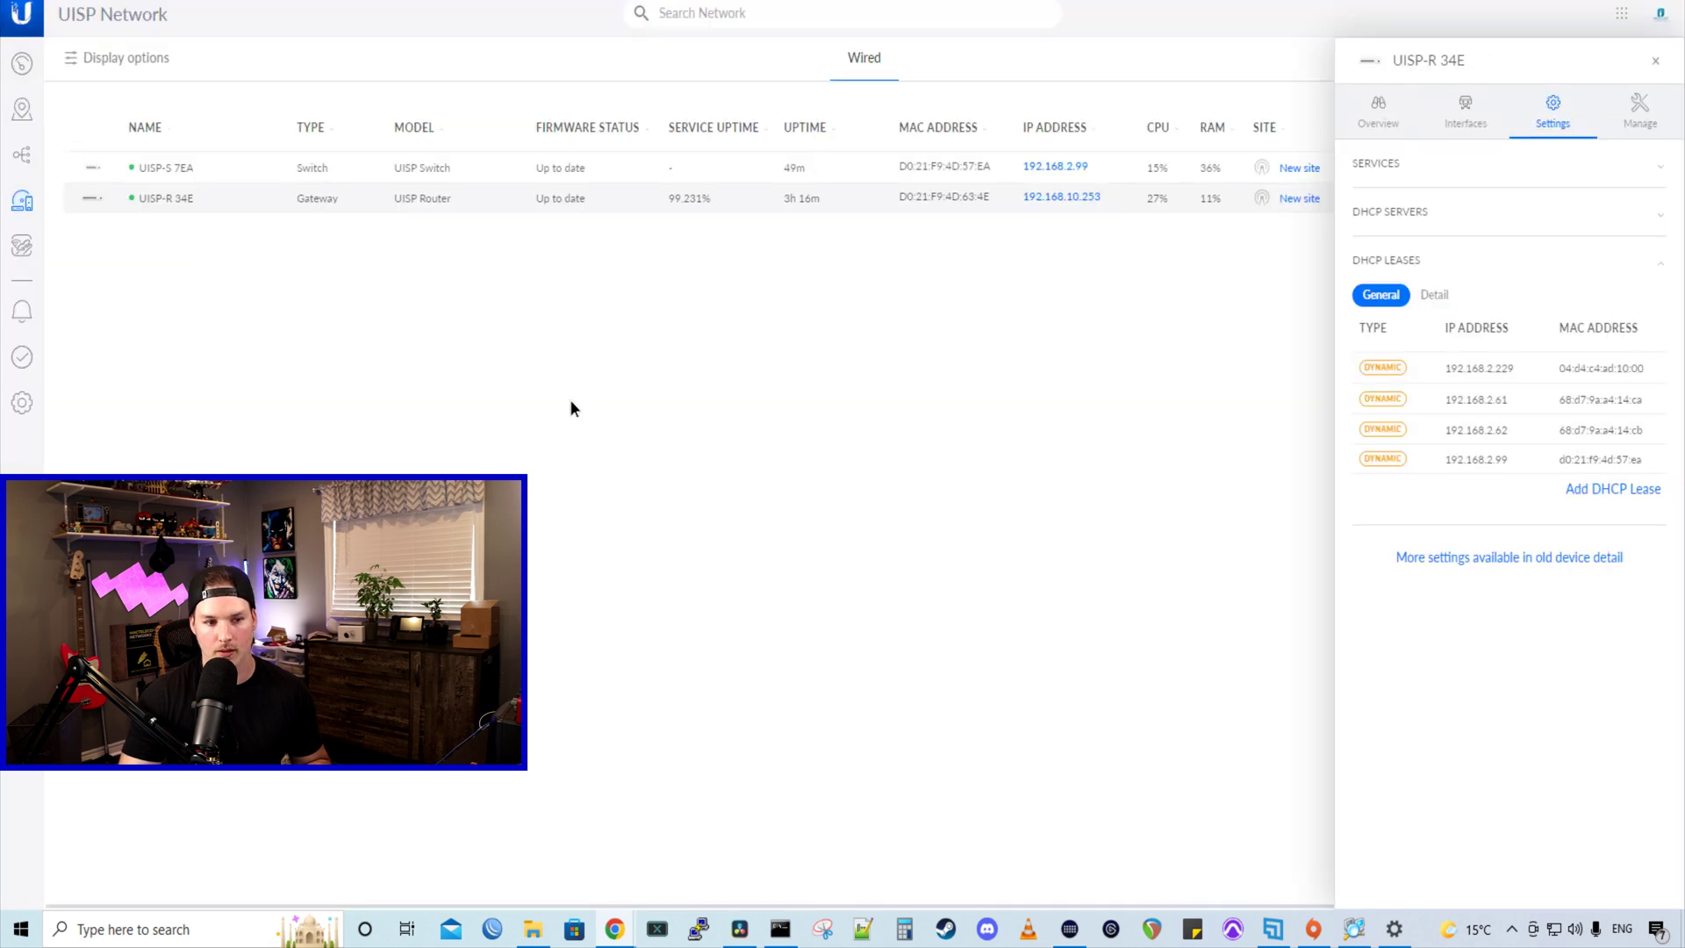
click(1655, 59)
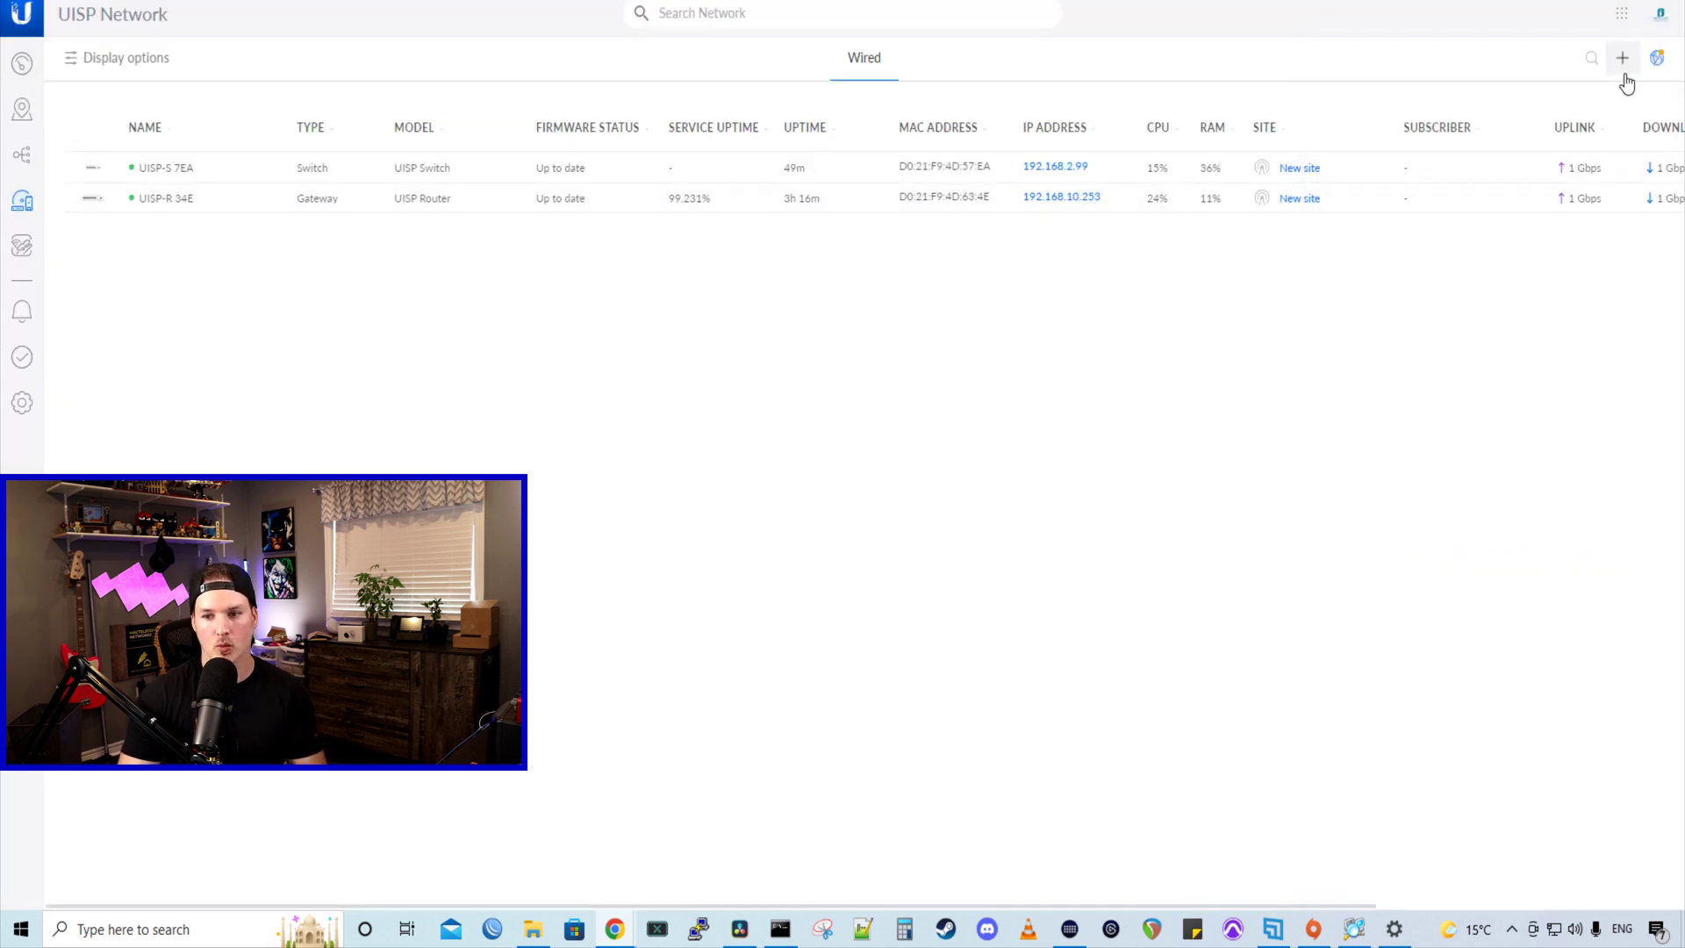
- Add the radio at 192.168.2.61 with its login, assign it to New site, and list wireless devices
click(1622, 59)
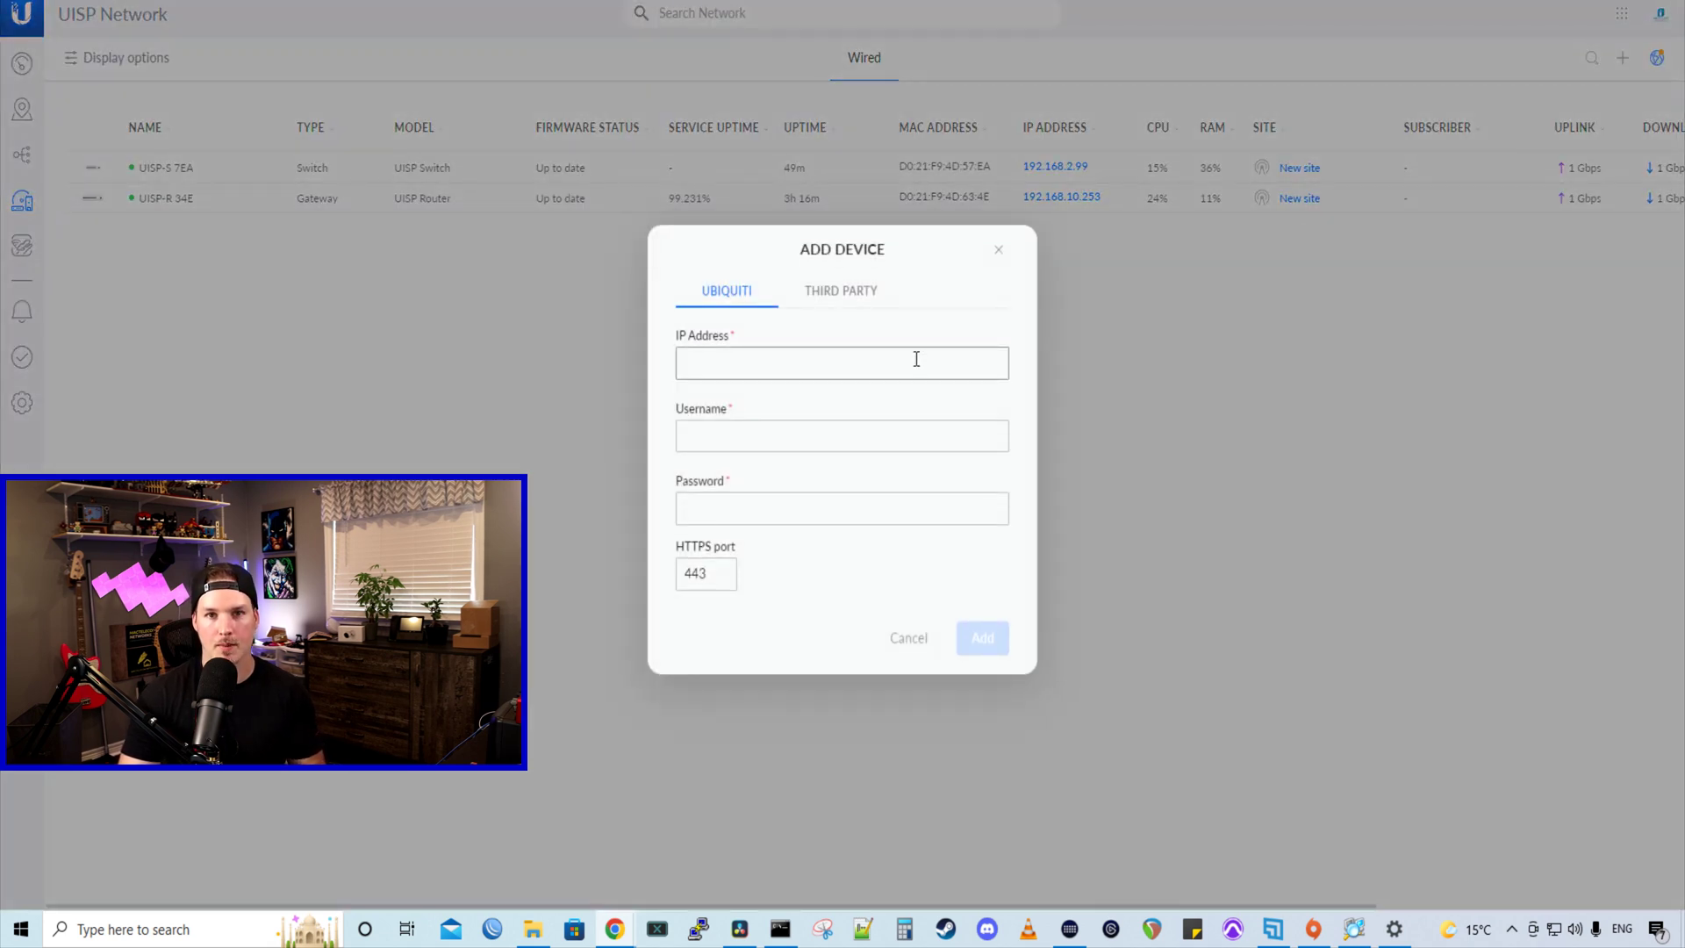
click(916, 359)
text(192.168.2.61)
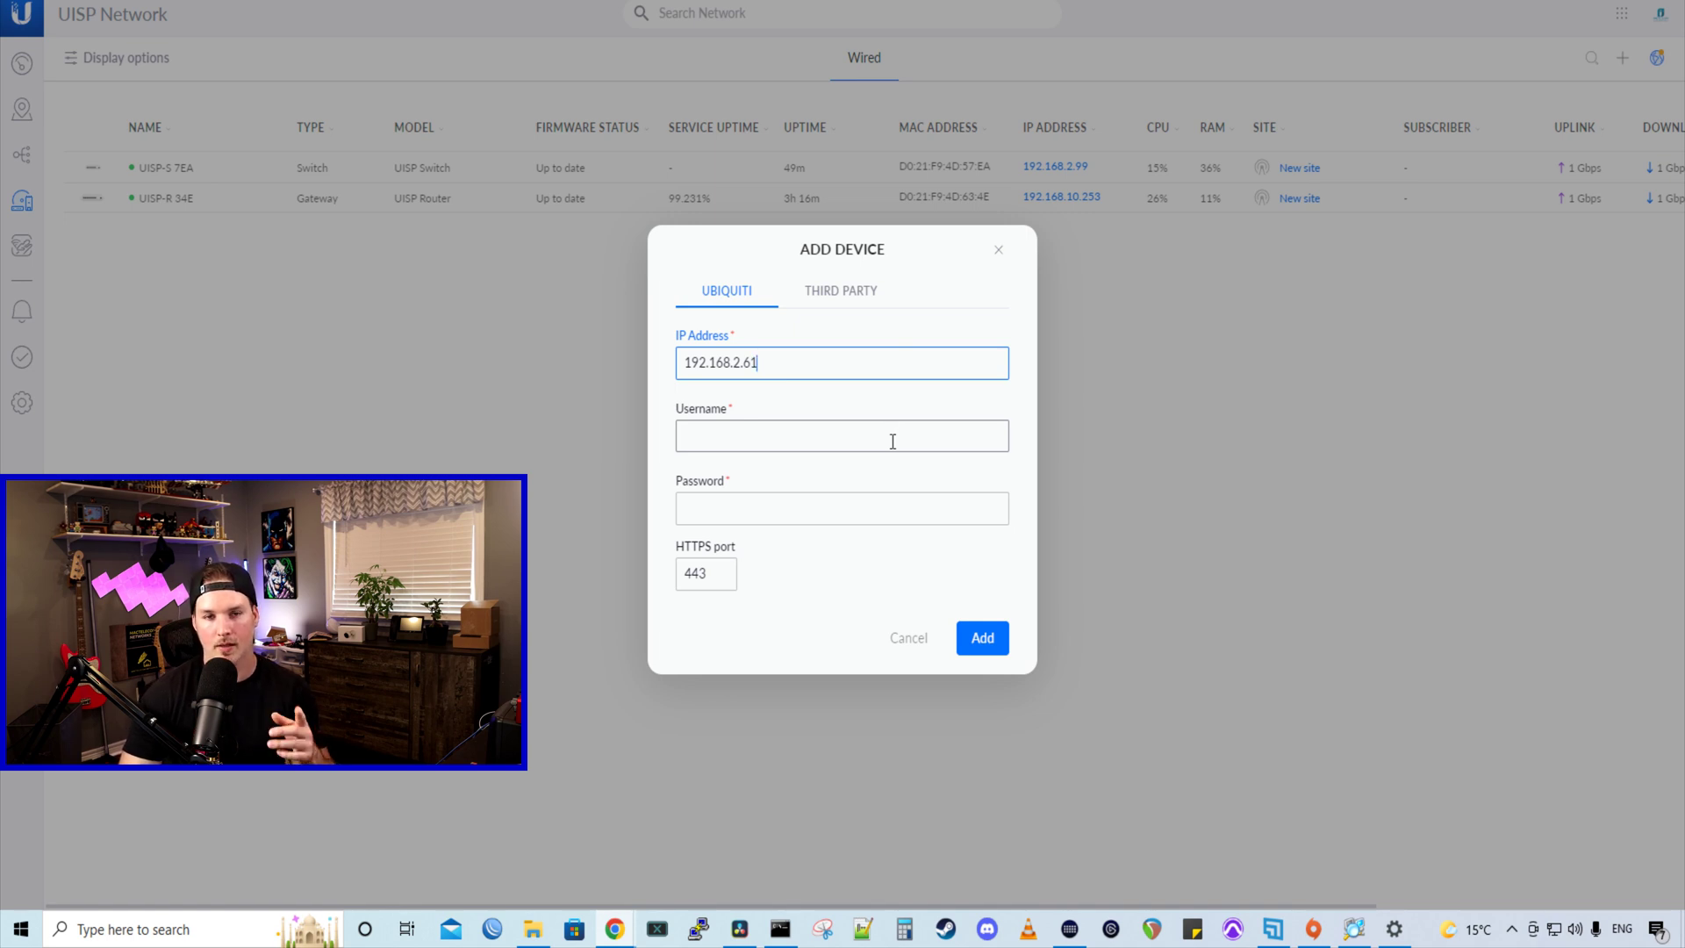
click(892, 442)
key(Return)
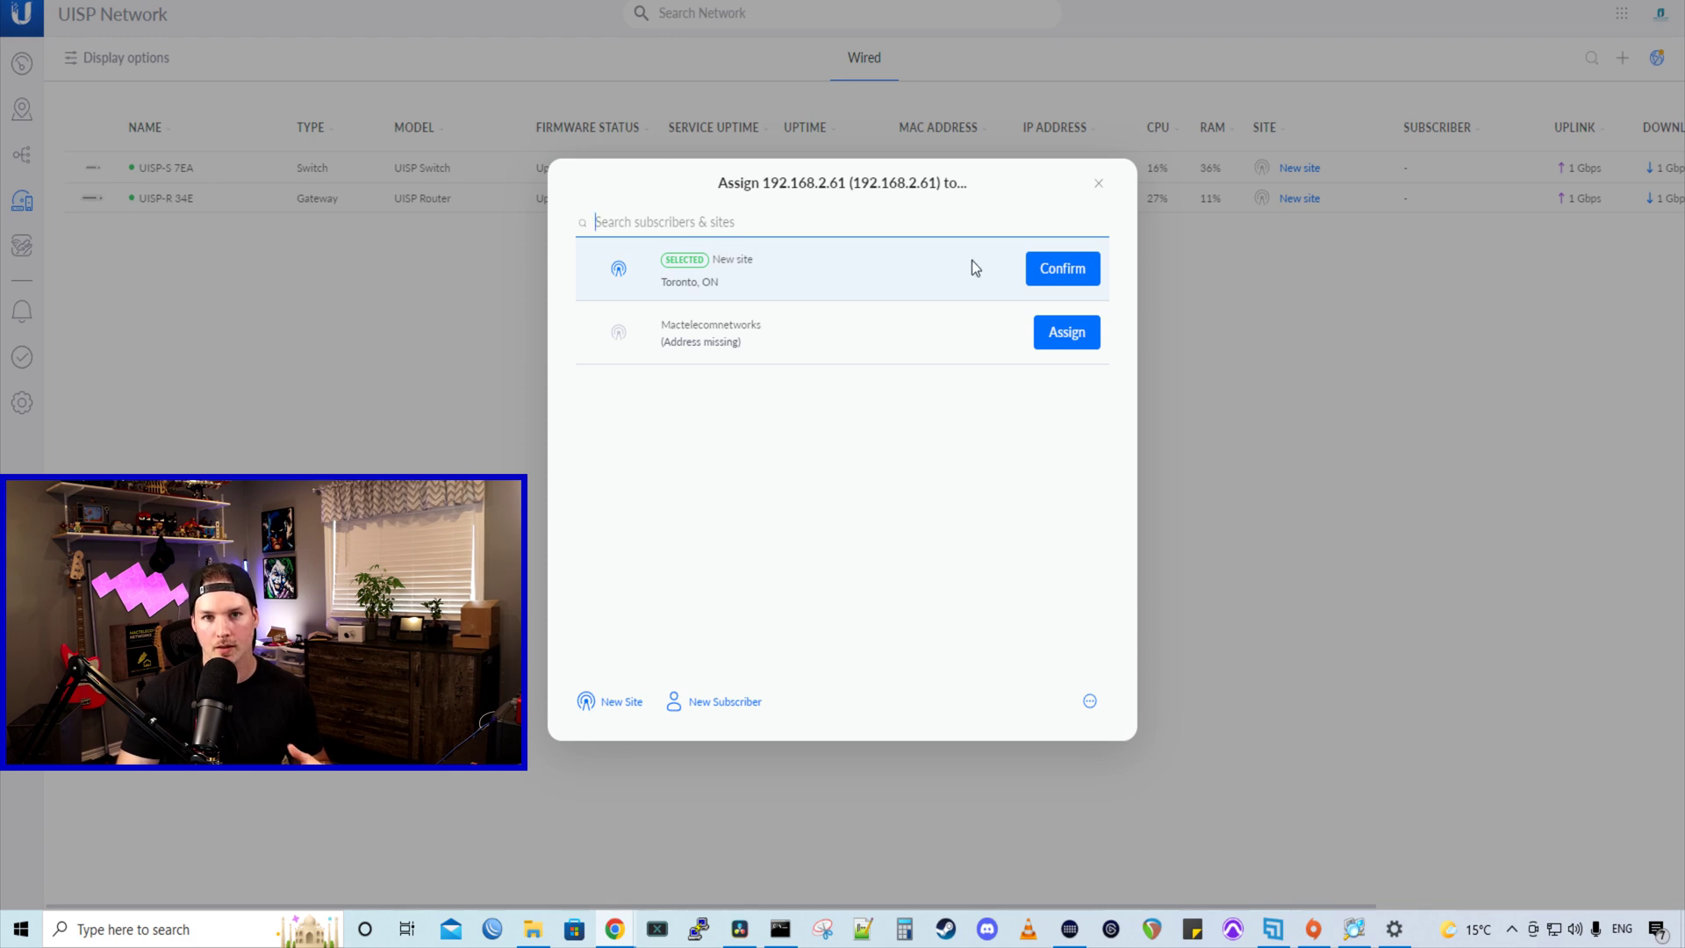
click(1062, 269)
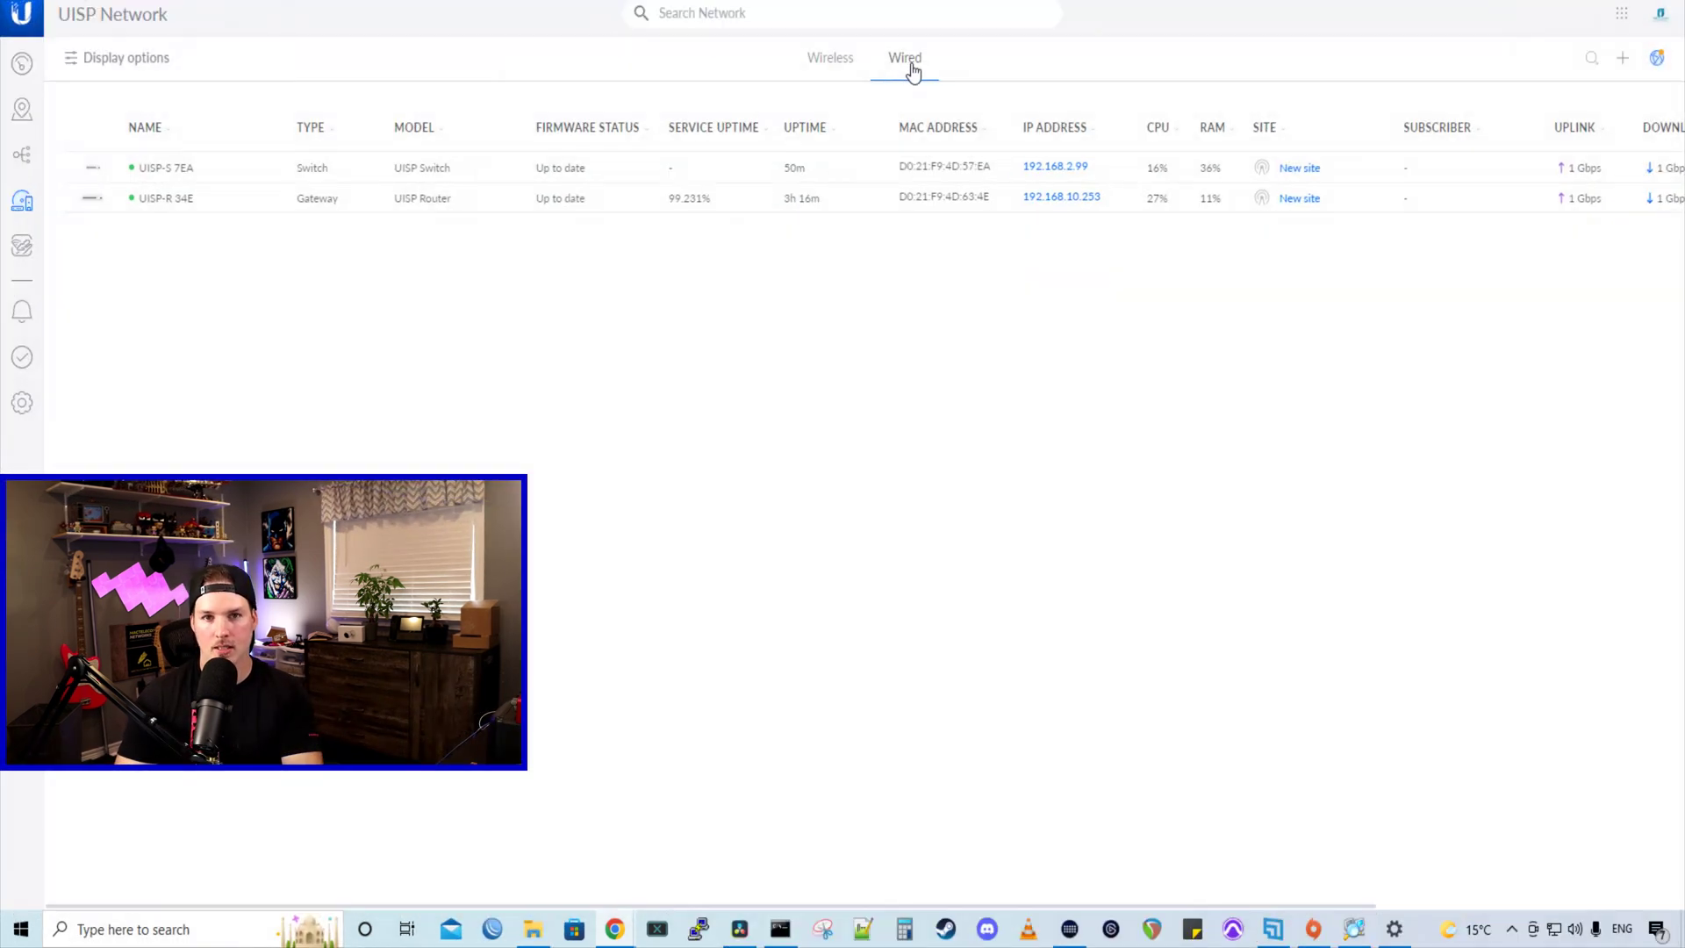
click(845, 68)
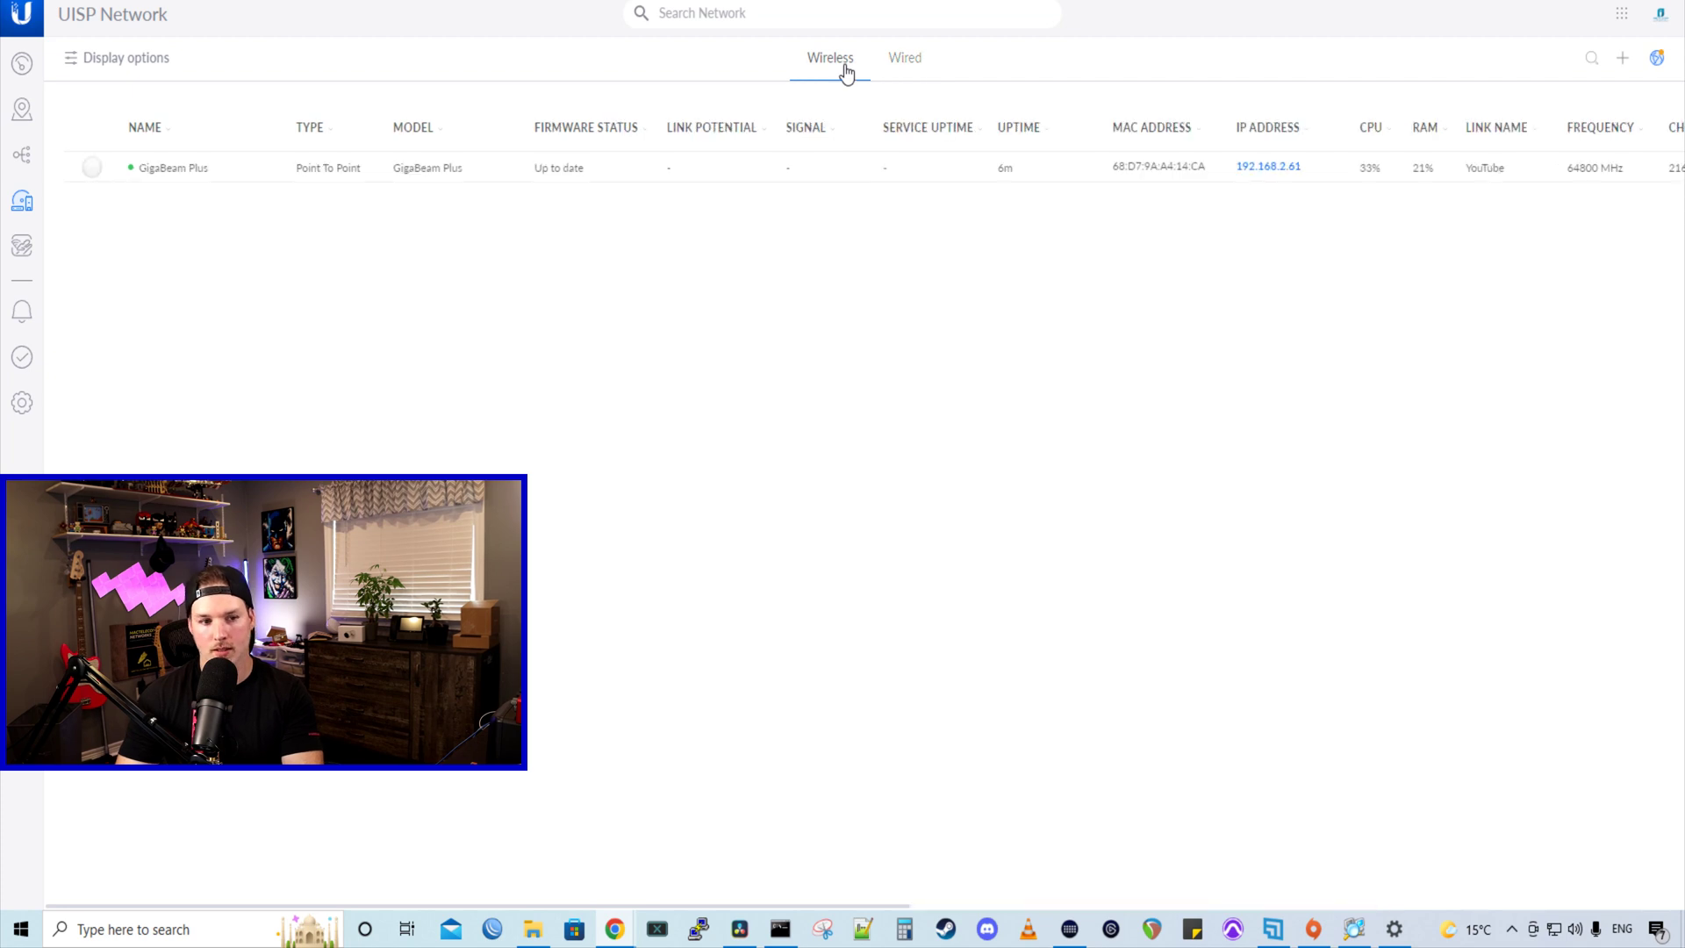
- Open the GigaBeam Plus details, view the New site topology, and expand PTP Main and notifications
click(246, 169)
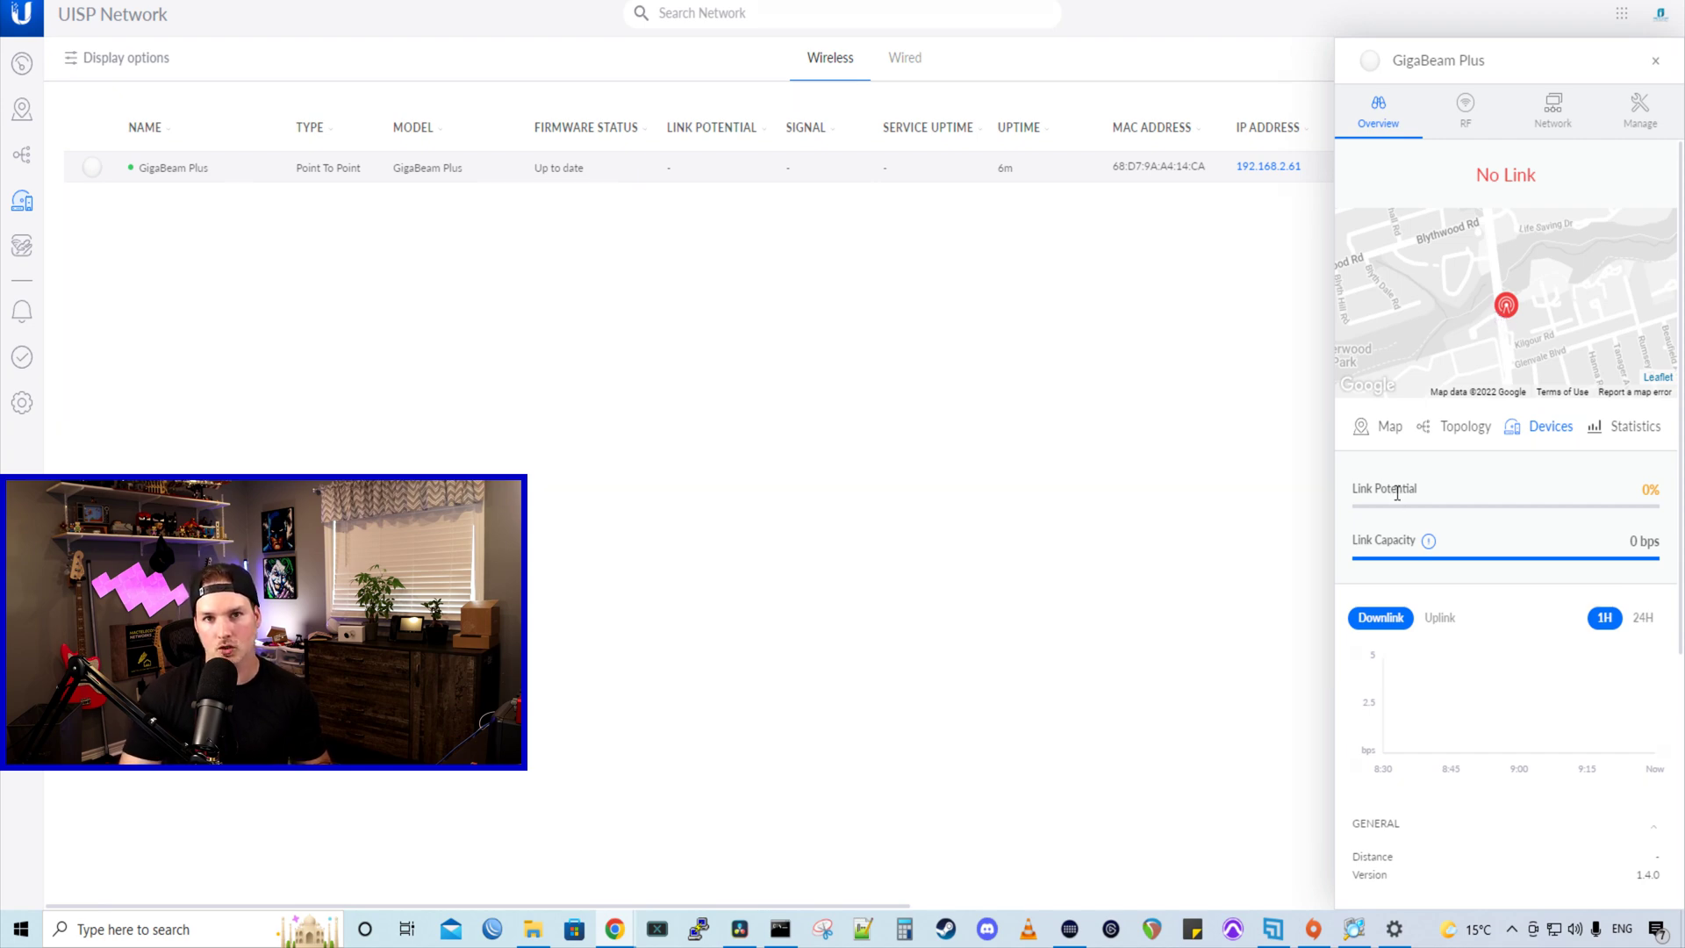
click(1455, 443)
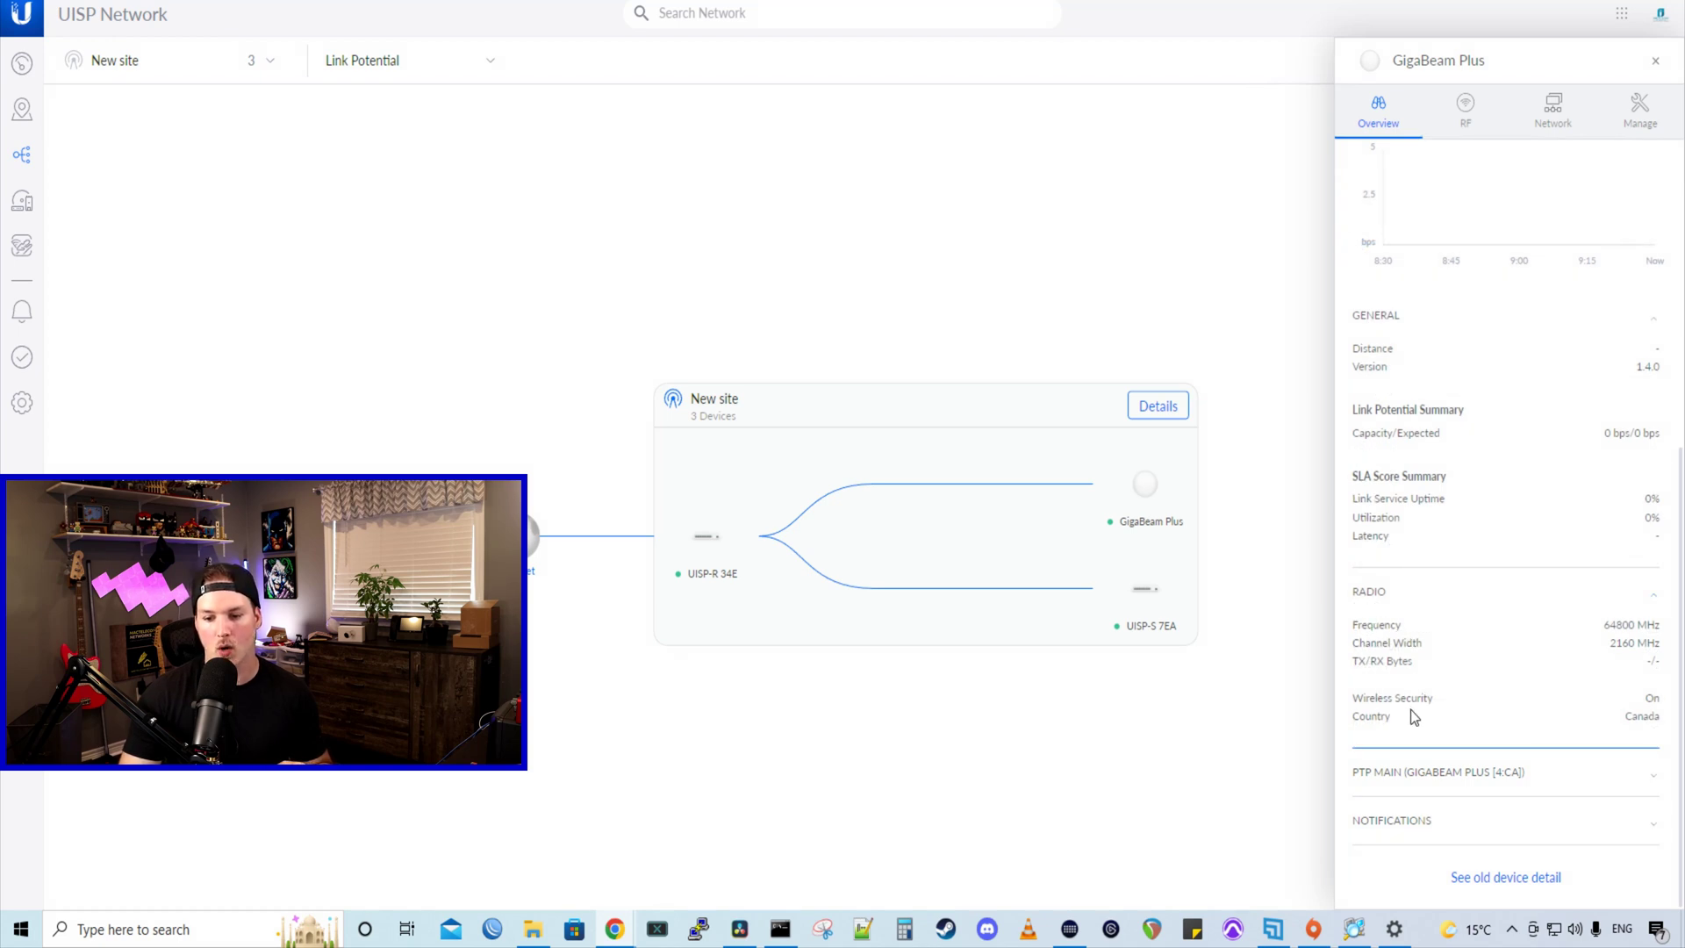
click(1479, 773)
click(1503, 822)
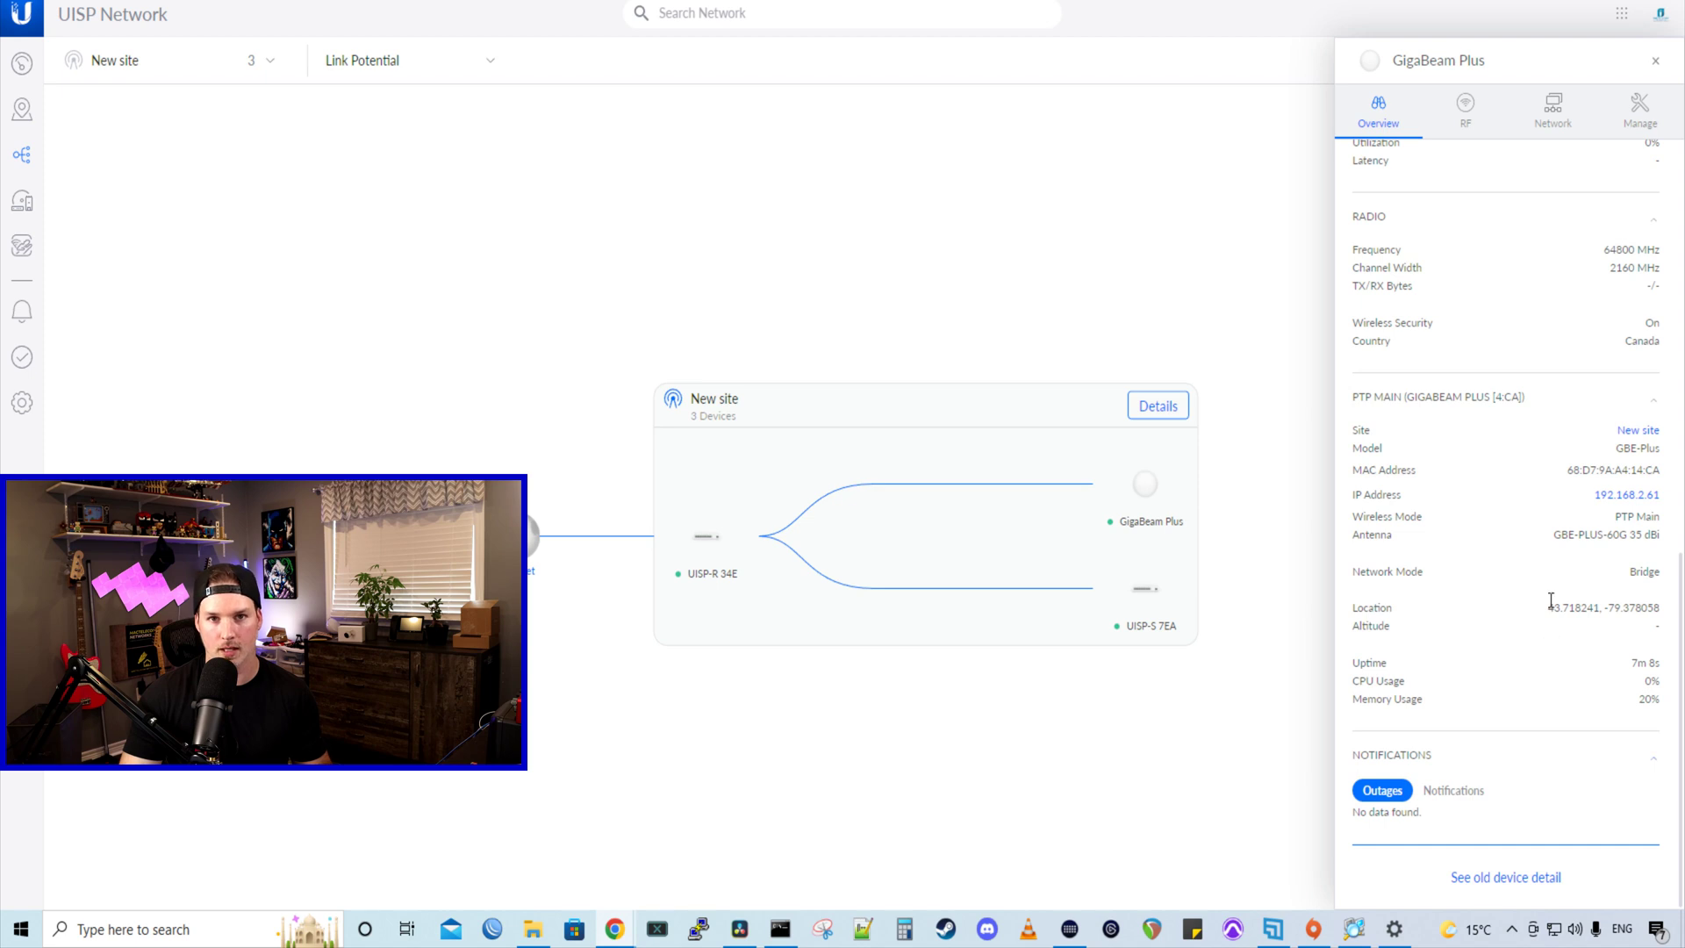
- Review the radio's link name, security key, frequency, country and basic management IP settings
click(1466, 110)
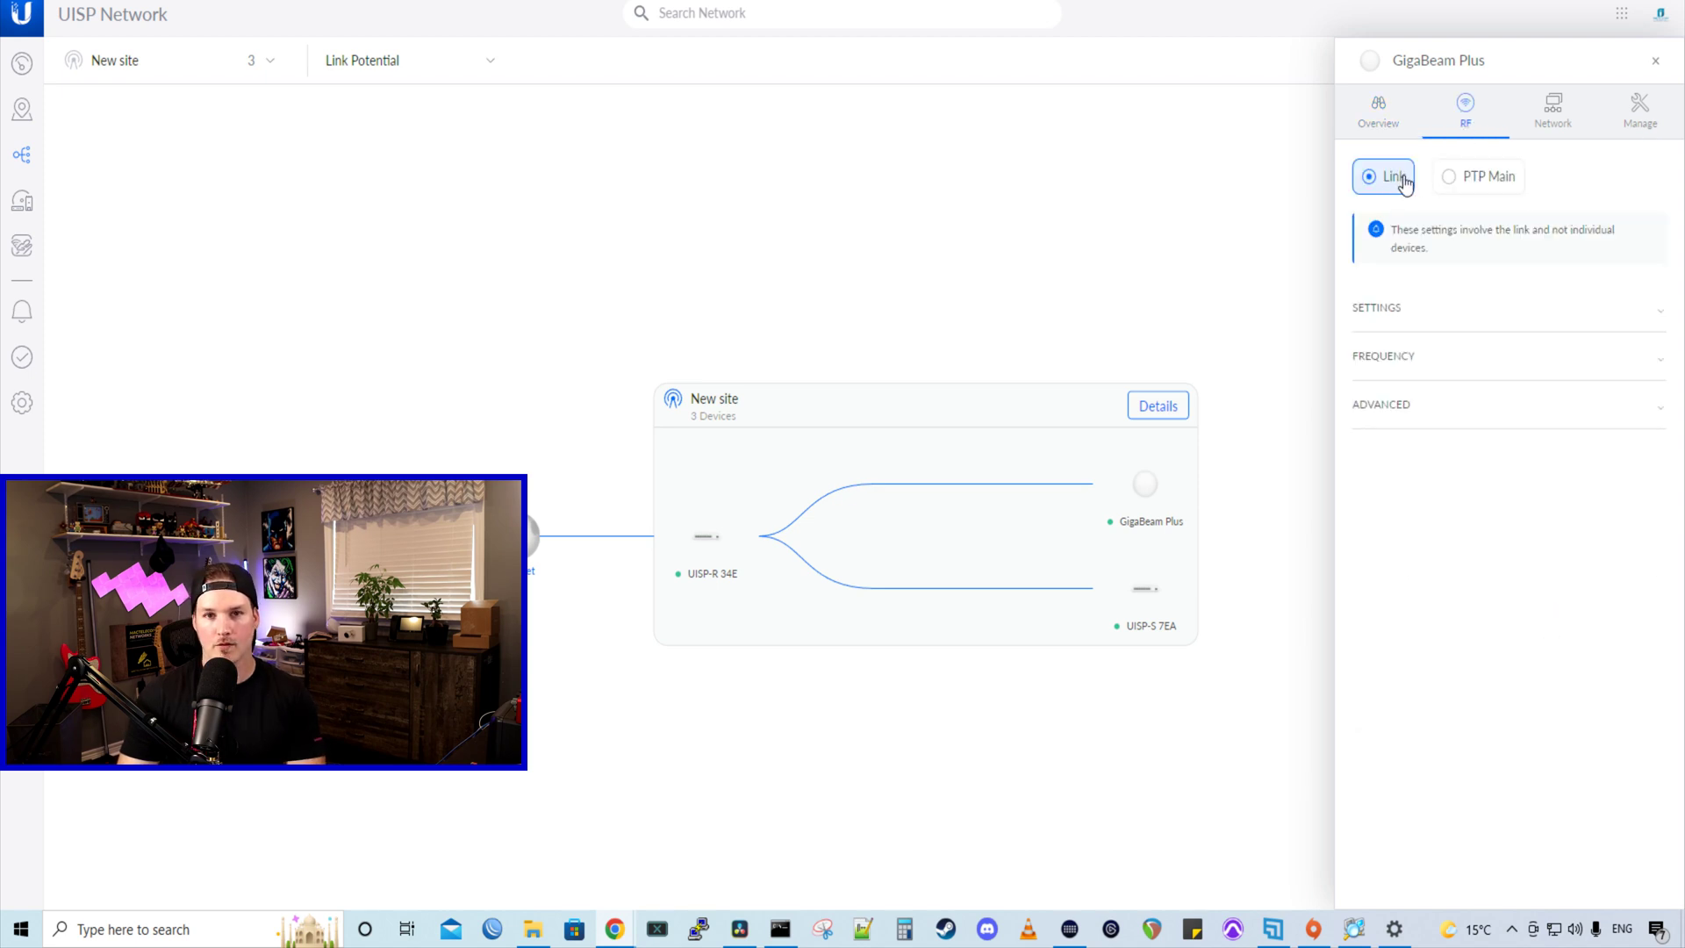
click(1450, 321)
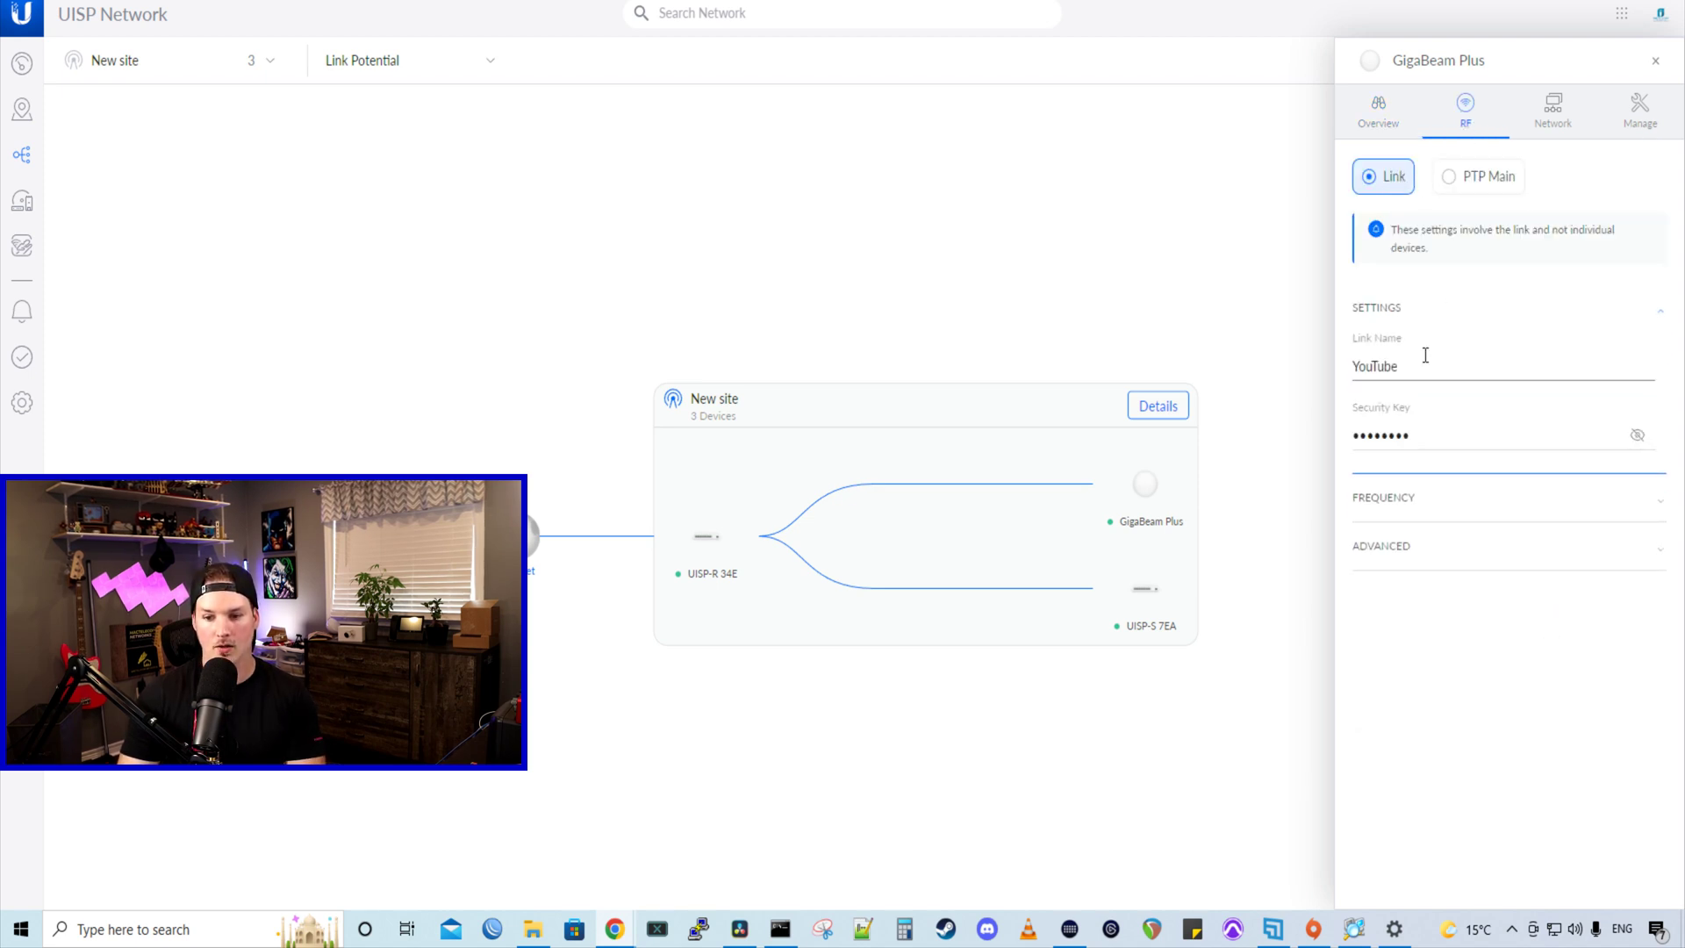
click(1439, 502)
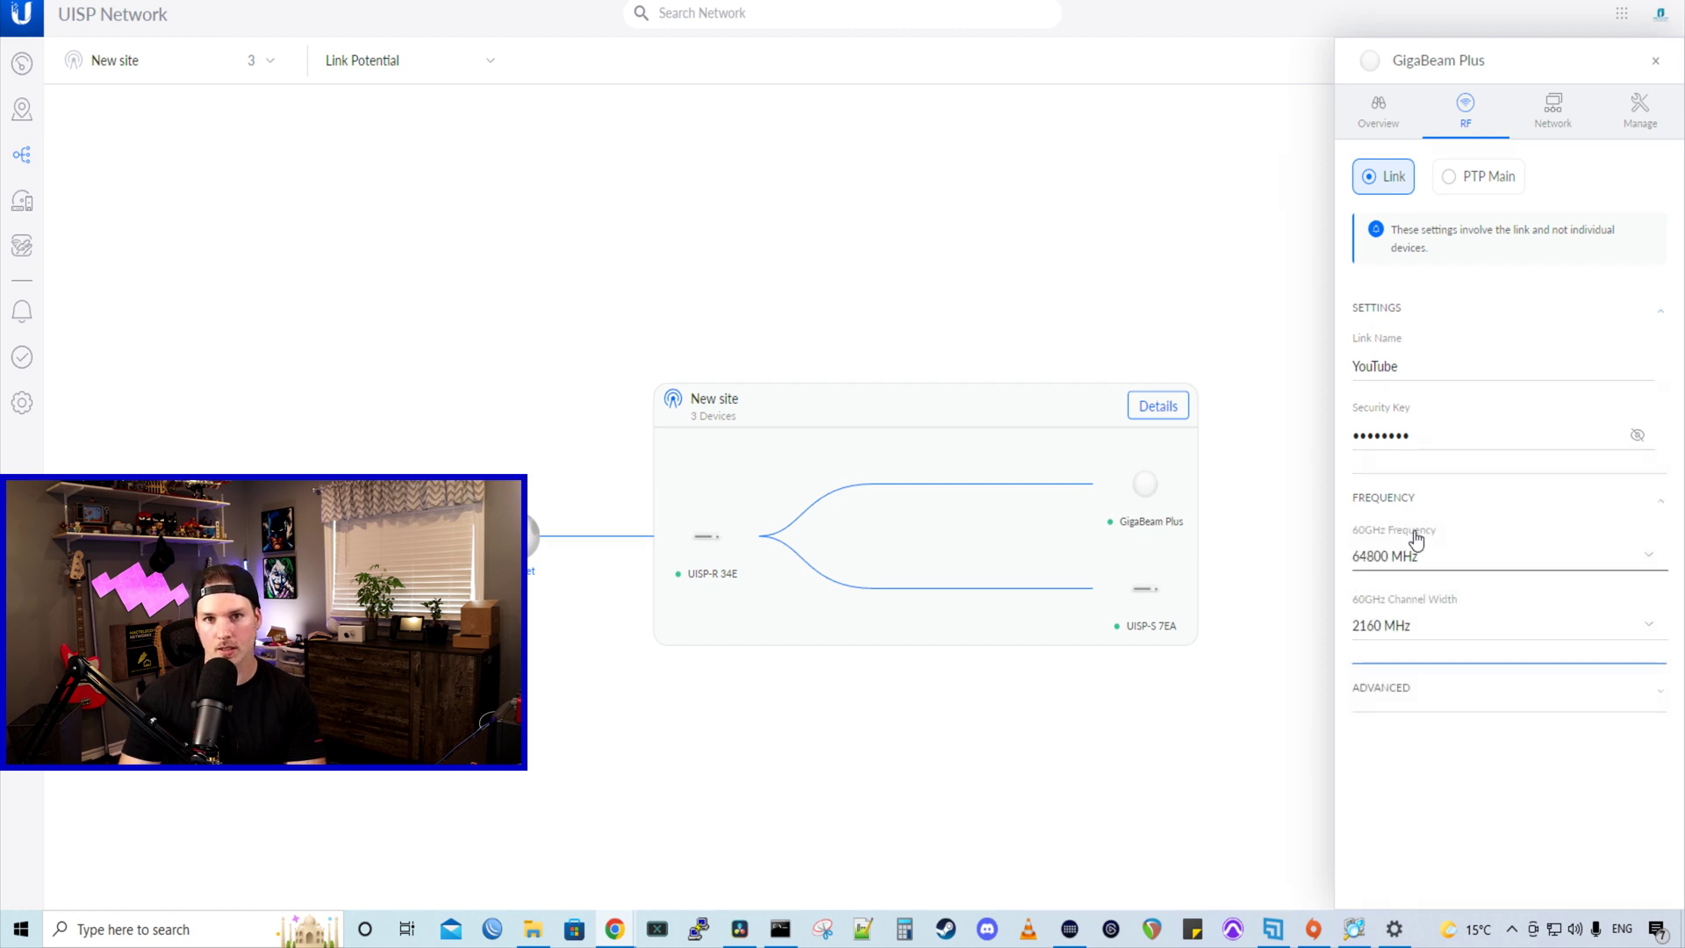
click(1503, 692)
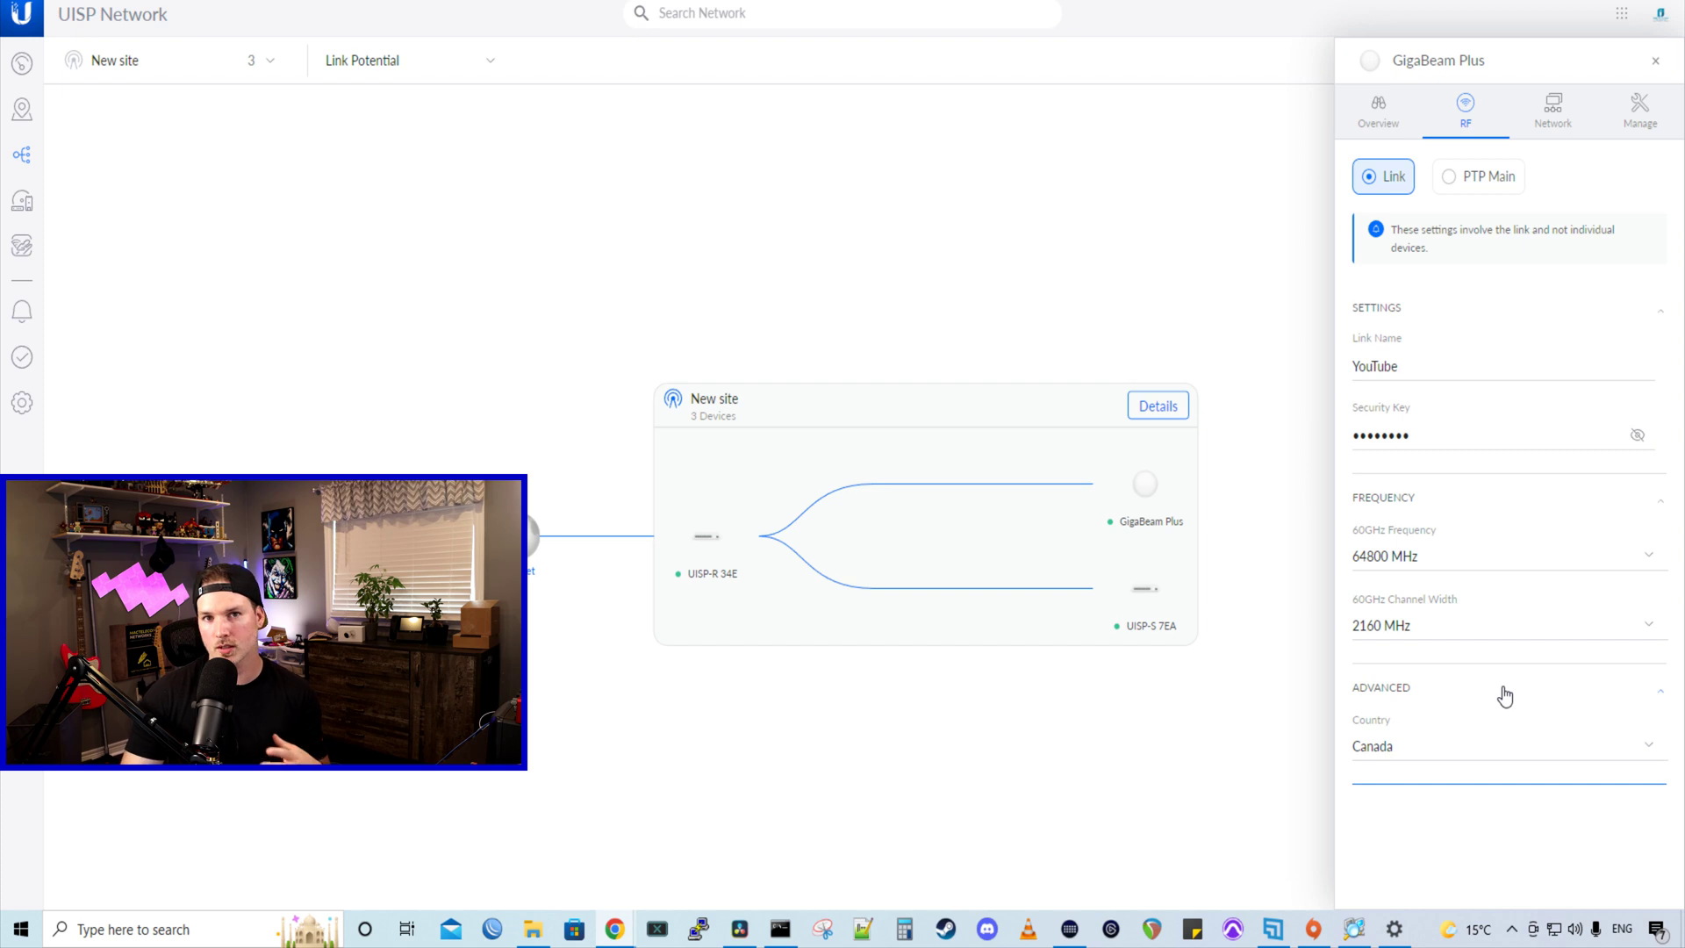
click(1547, 123)
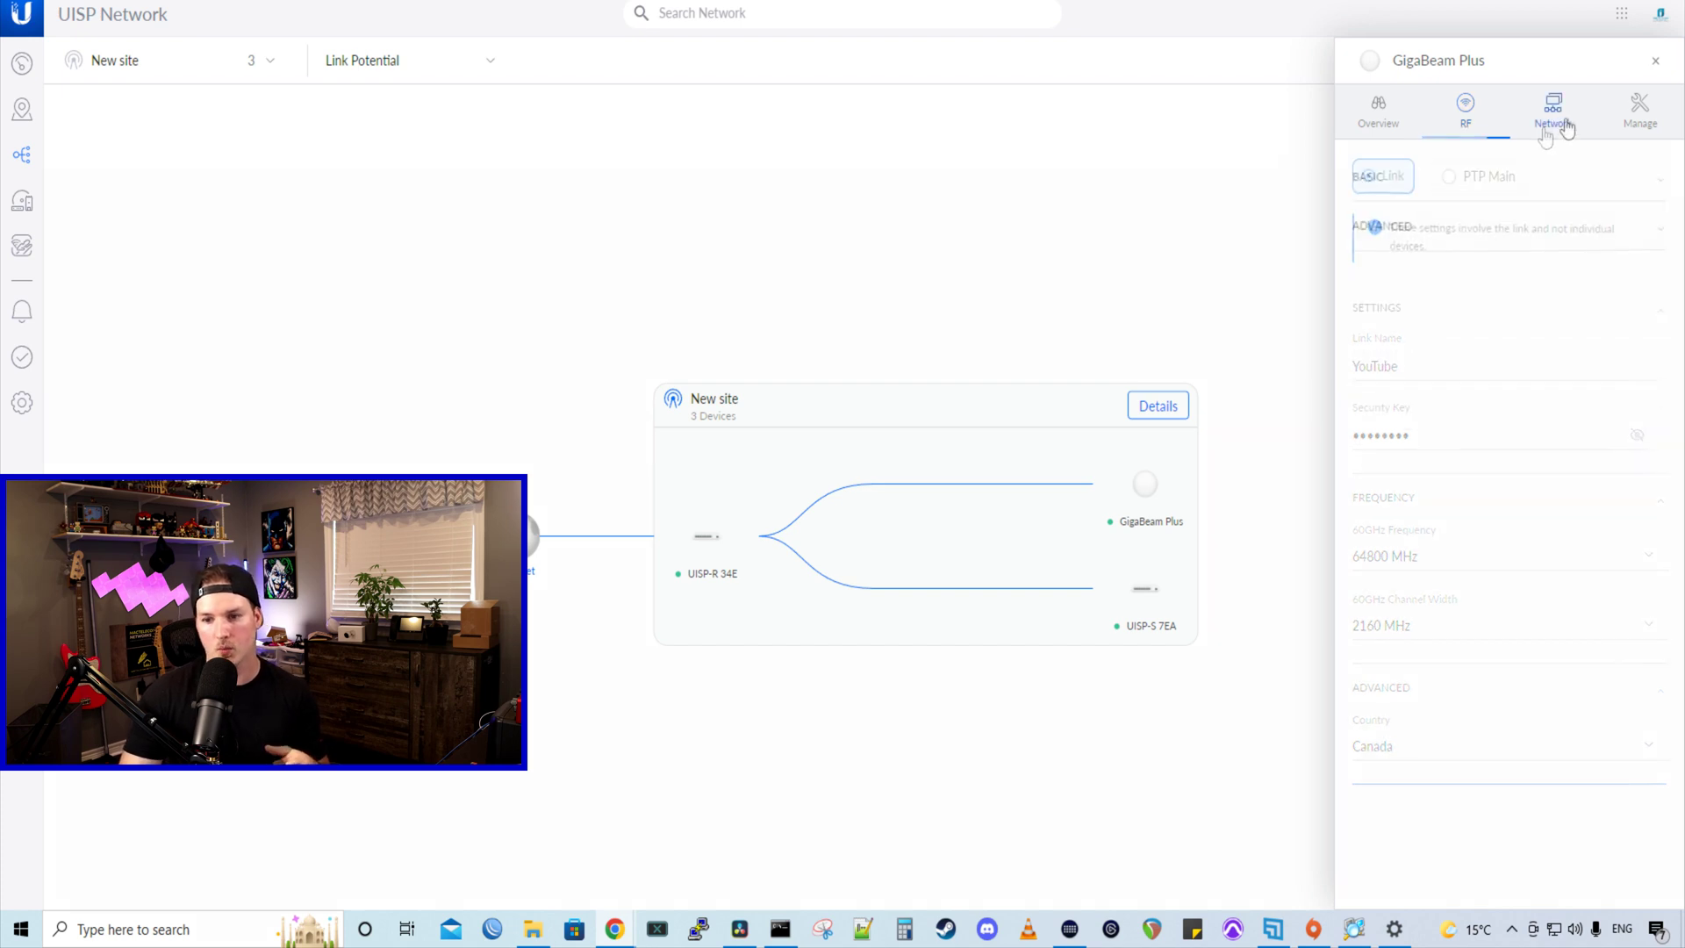
click(1513, 186)
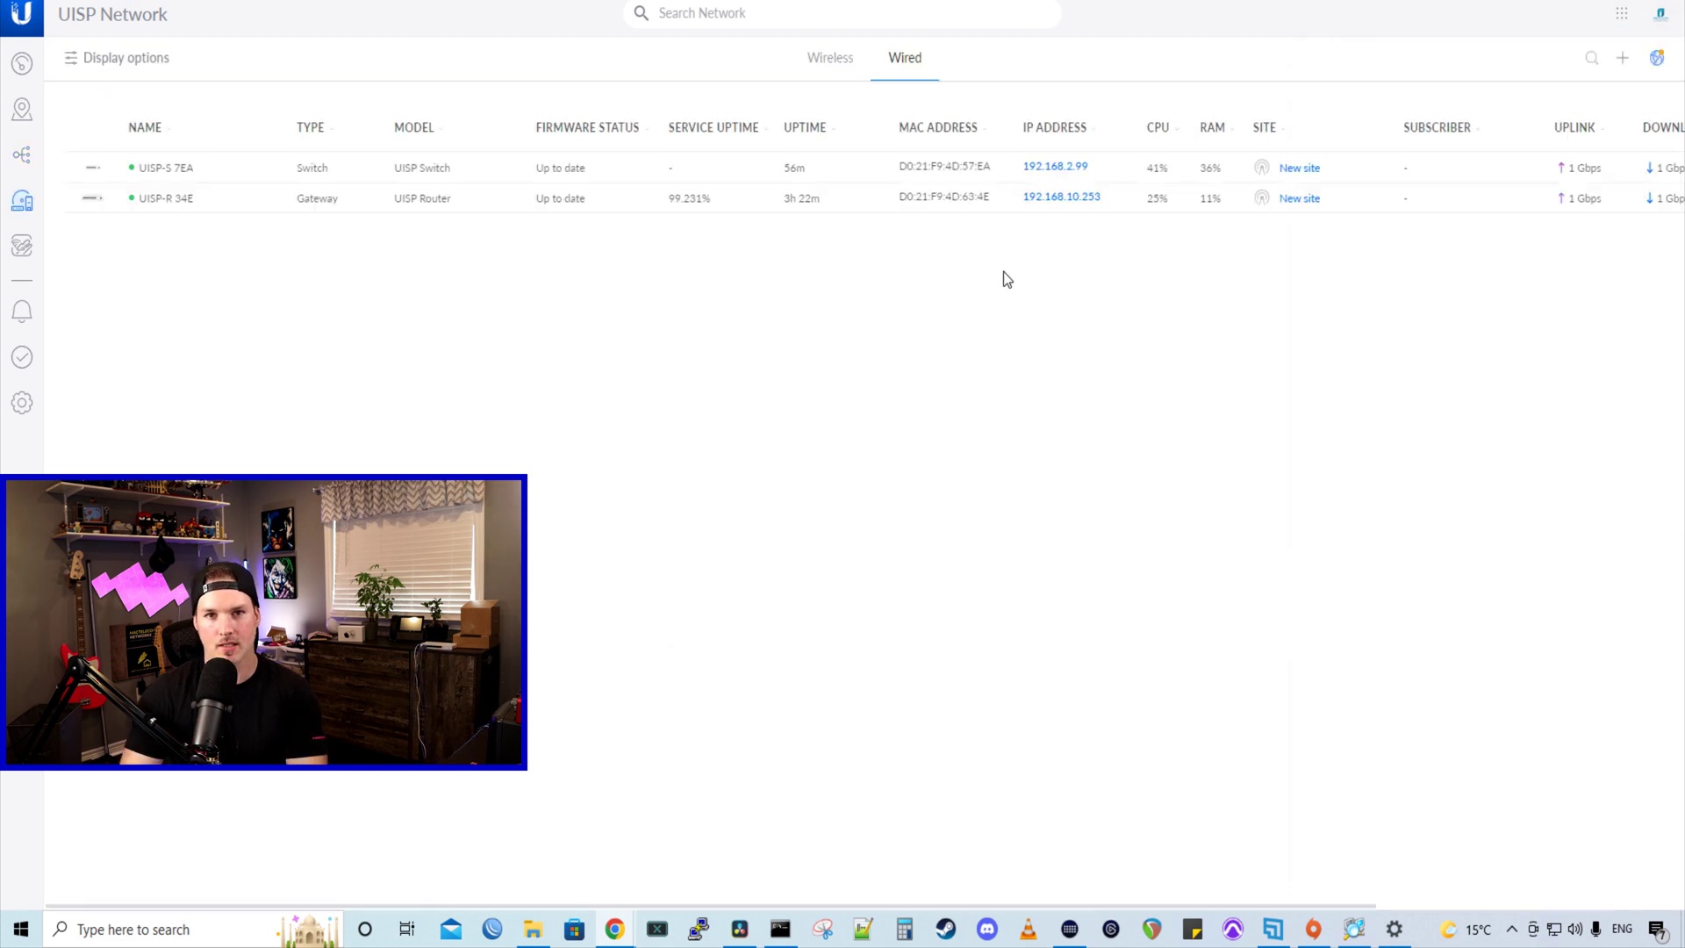
- Adopt the detected GigaBeam Plus at 192.168.2.62 into New site and open its details
click(1623, 58)
click(845, 352)
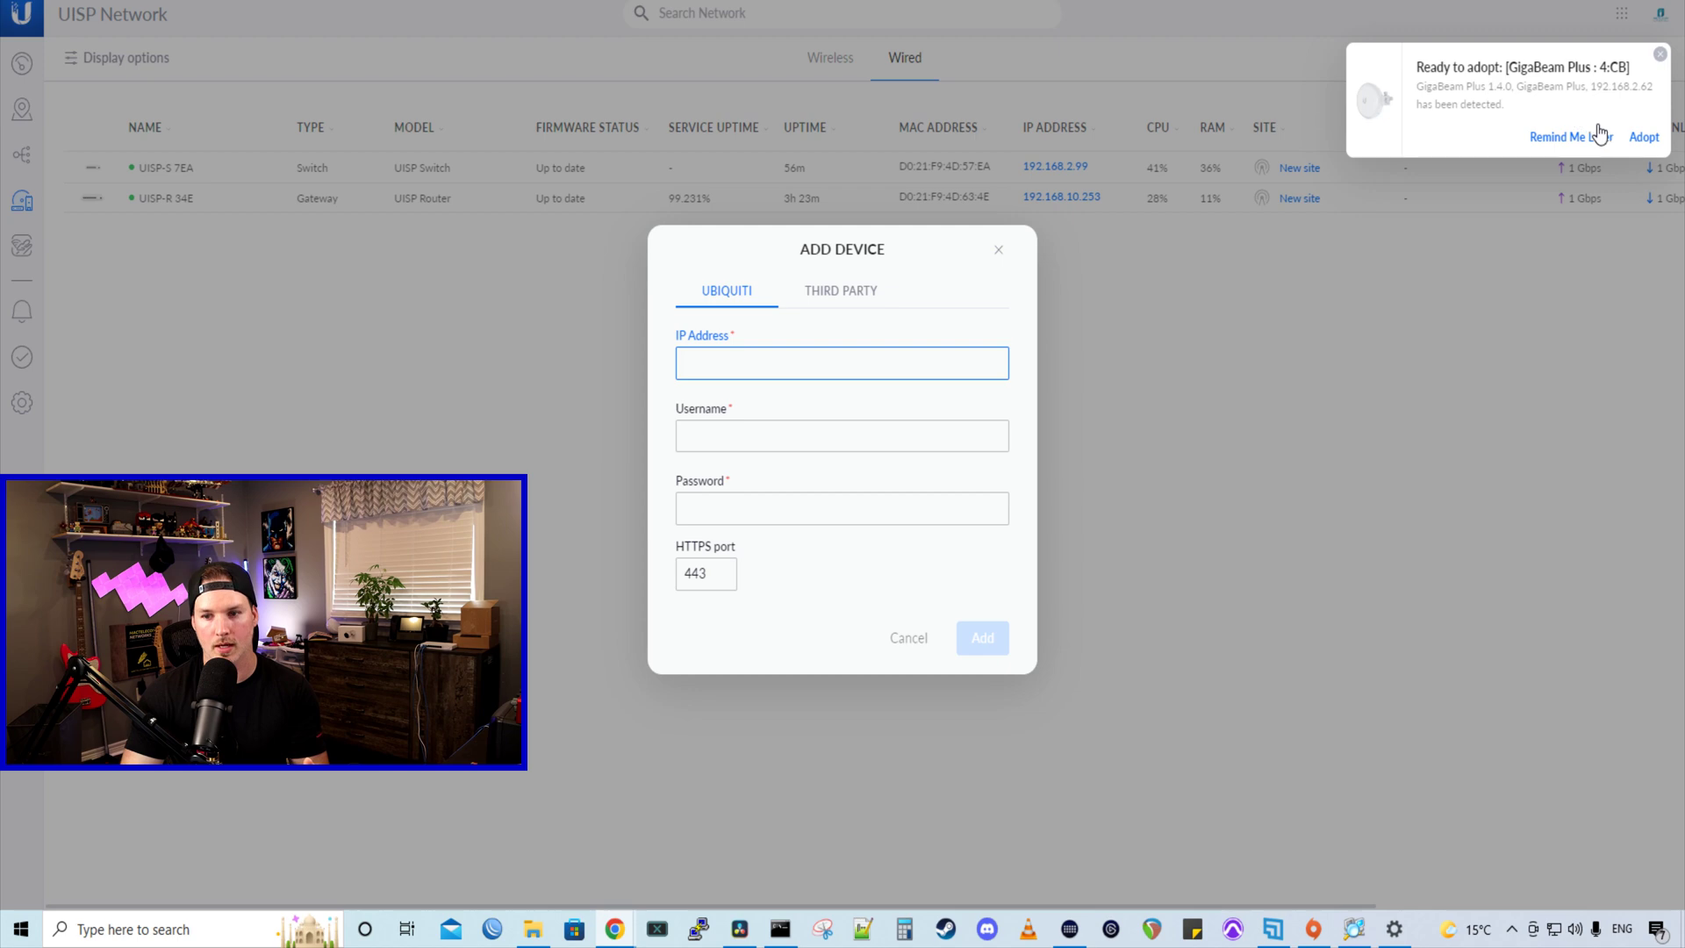
click(1645, 138)
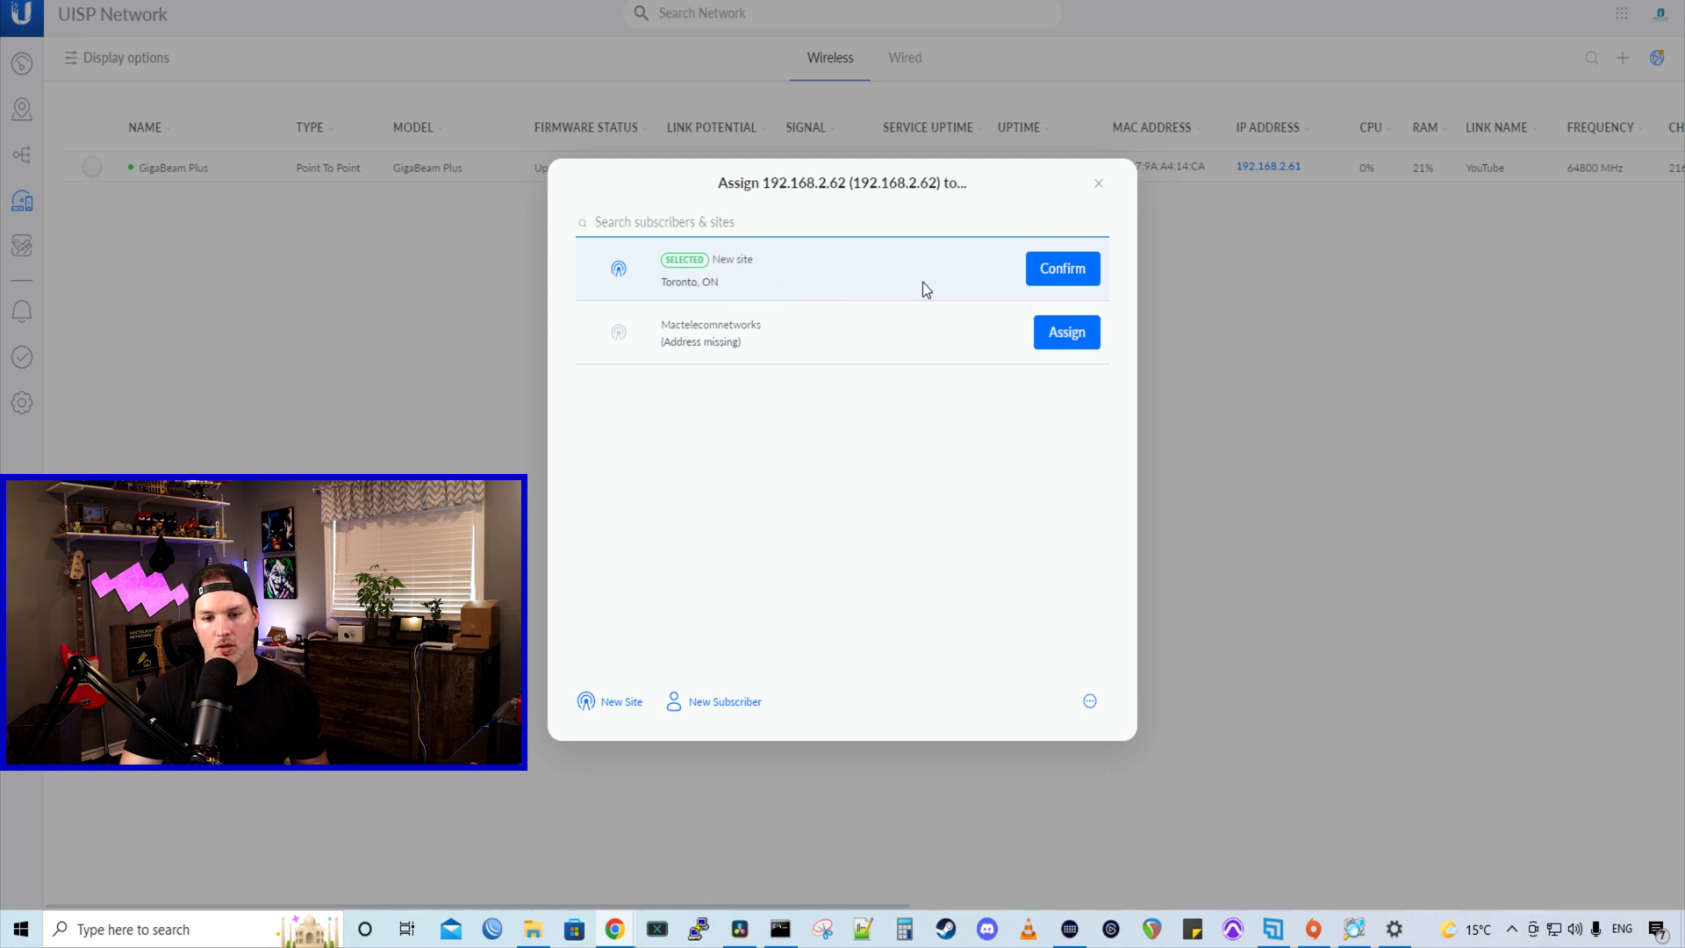
click(1063, 269)
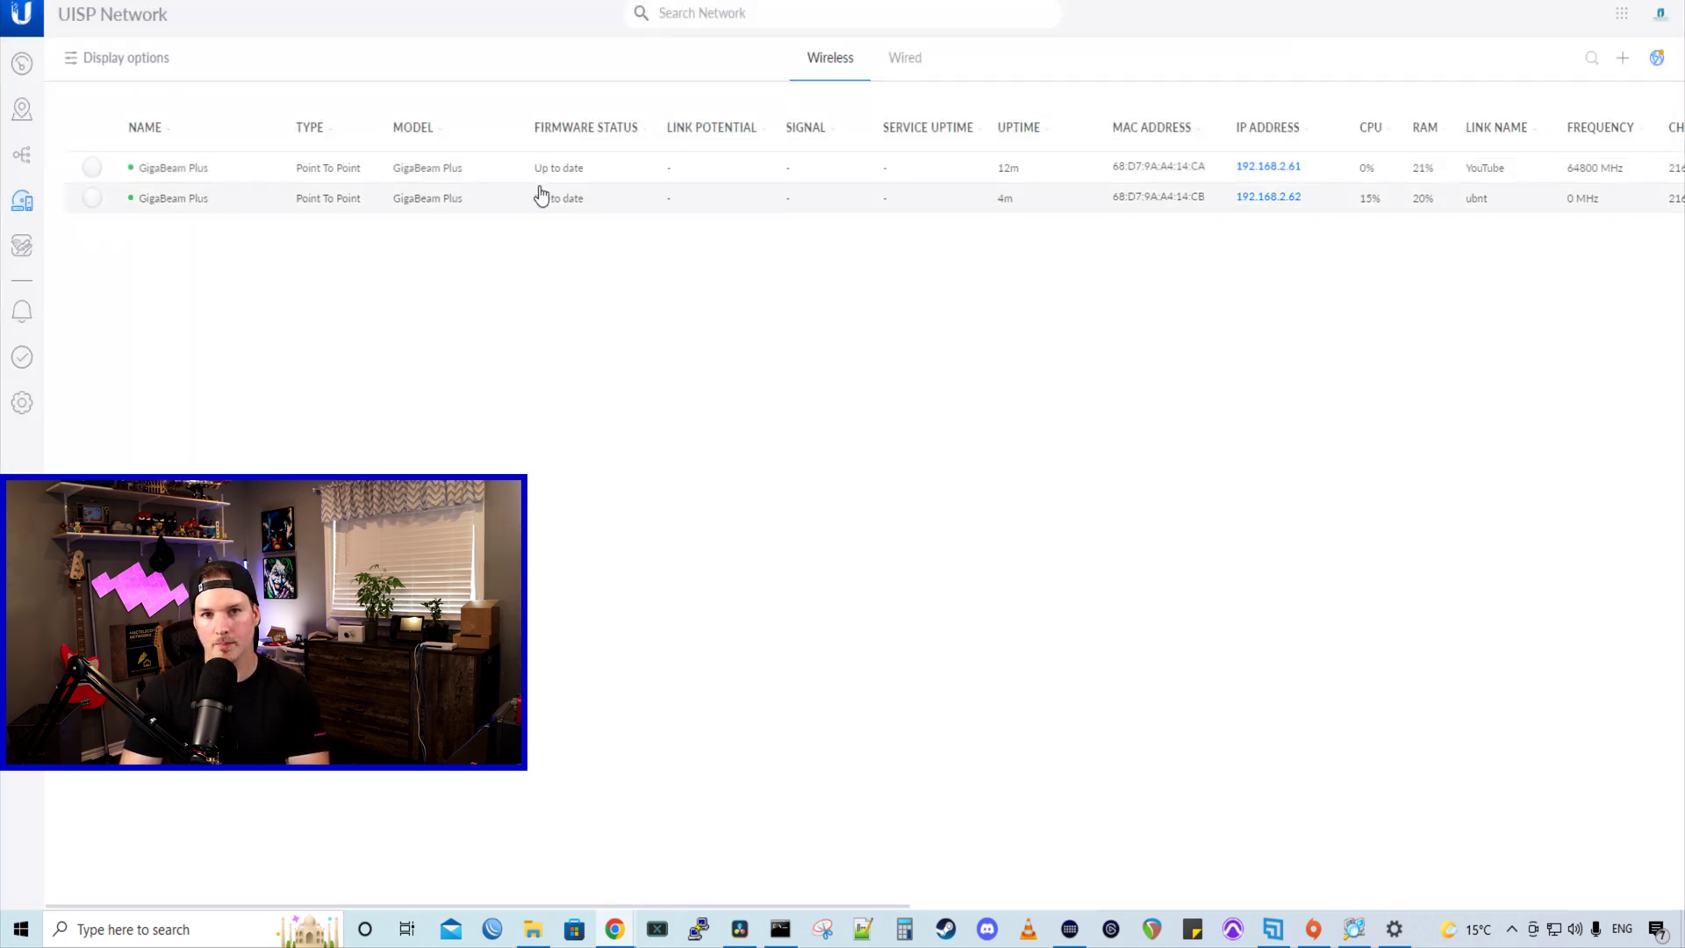
click(446, 208)
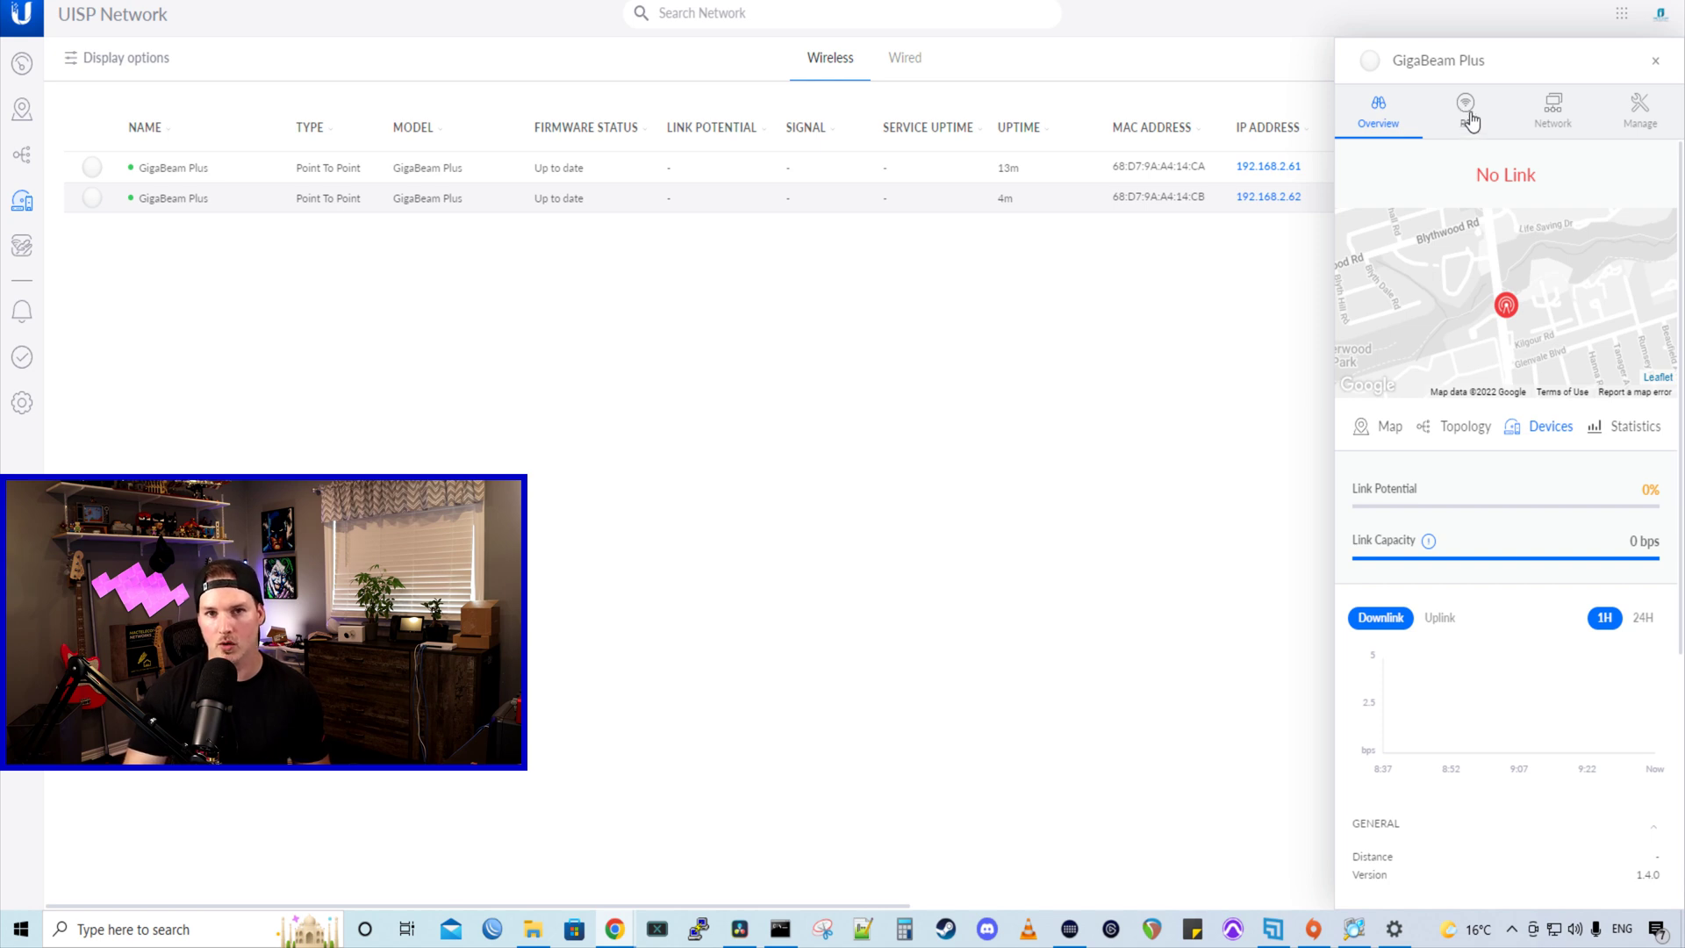
- Change the second radio's RF link name from ubnt to YouTube and enter the matching security key
click(1471, 120)
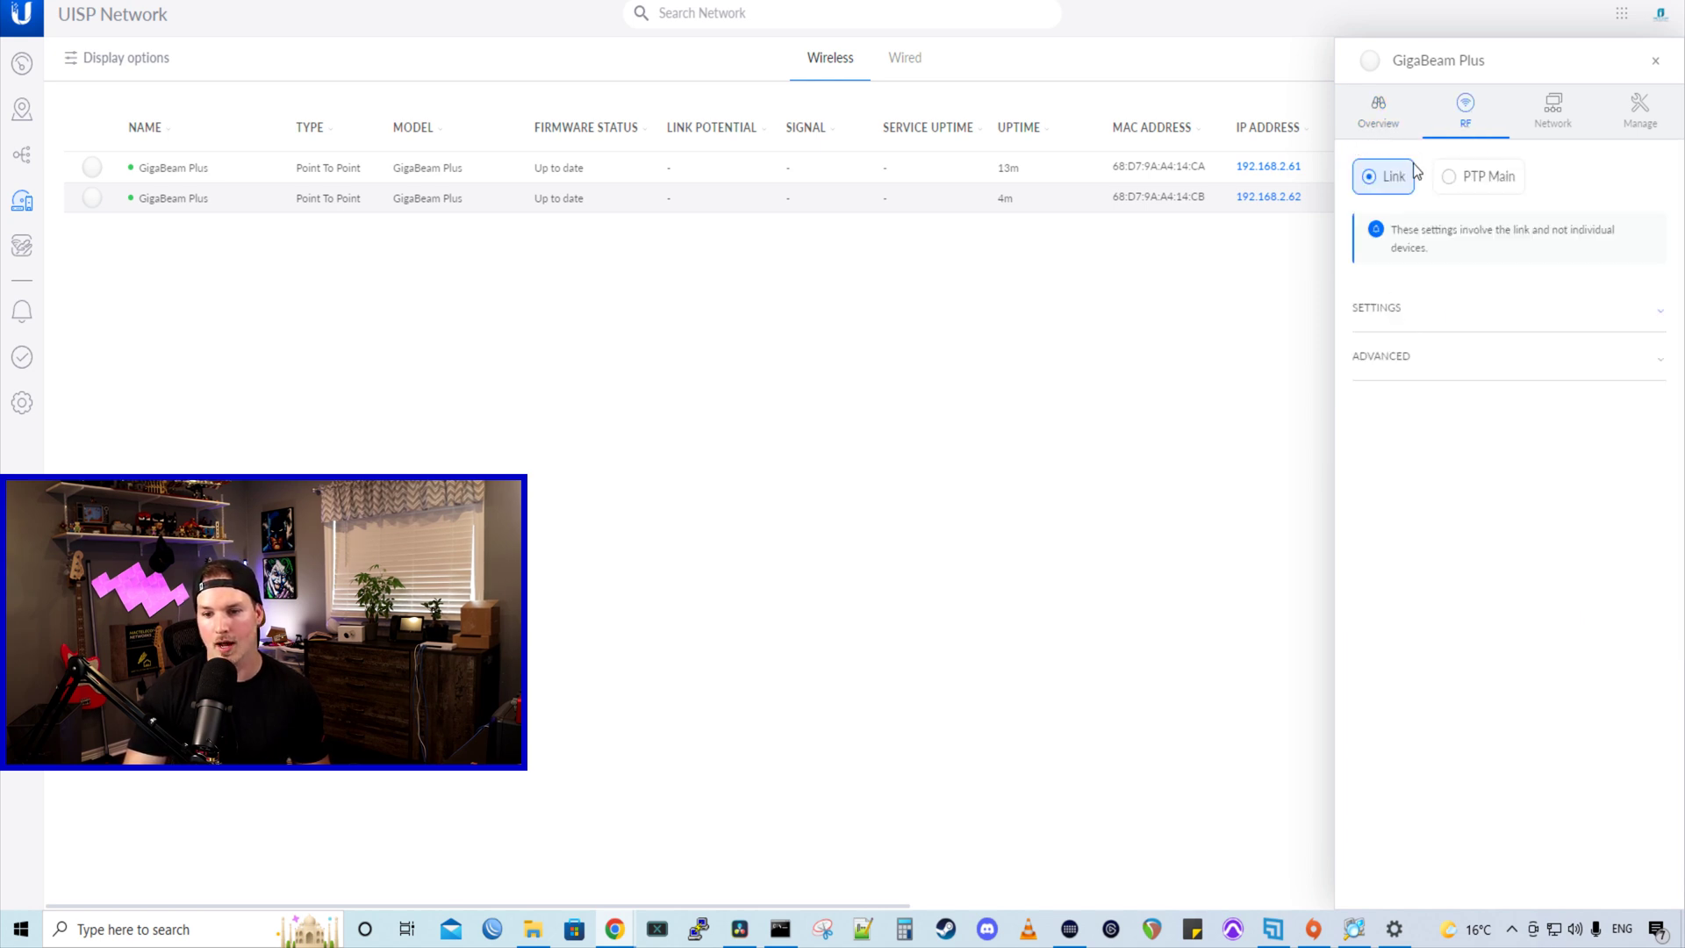
click(1402, 309)
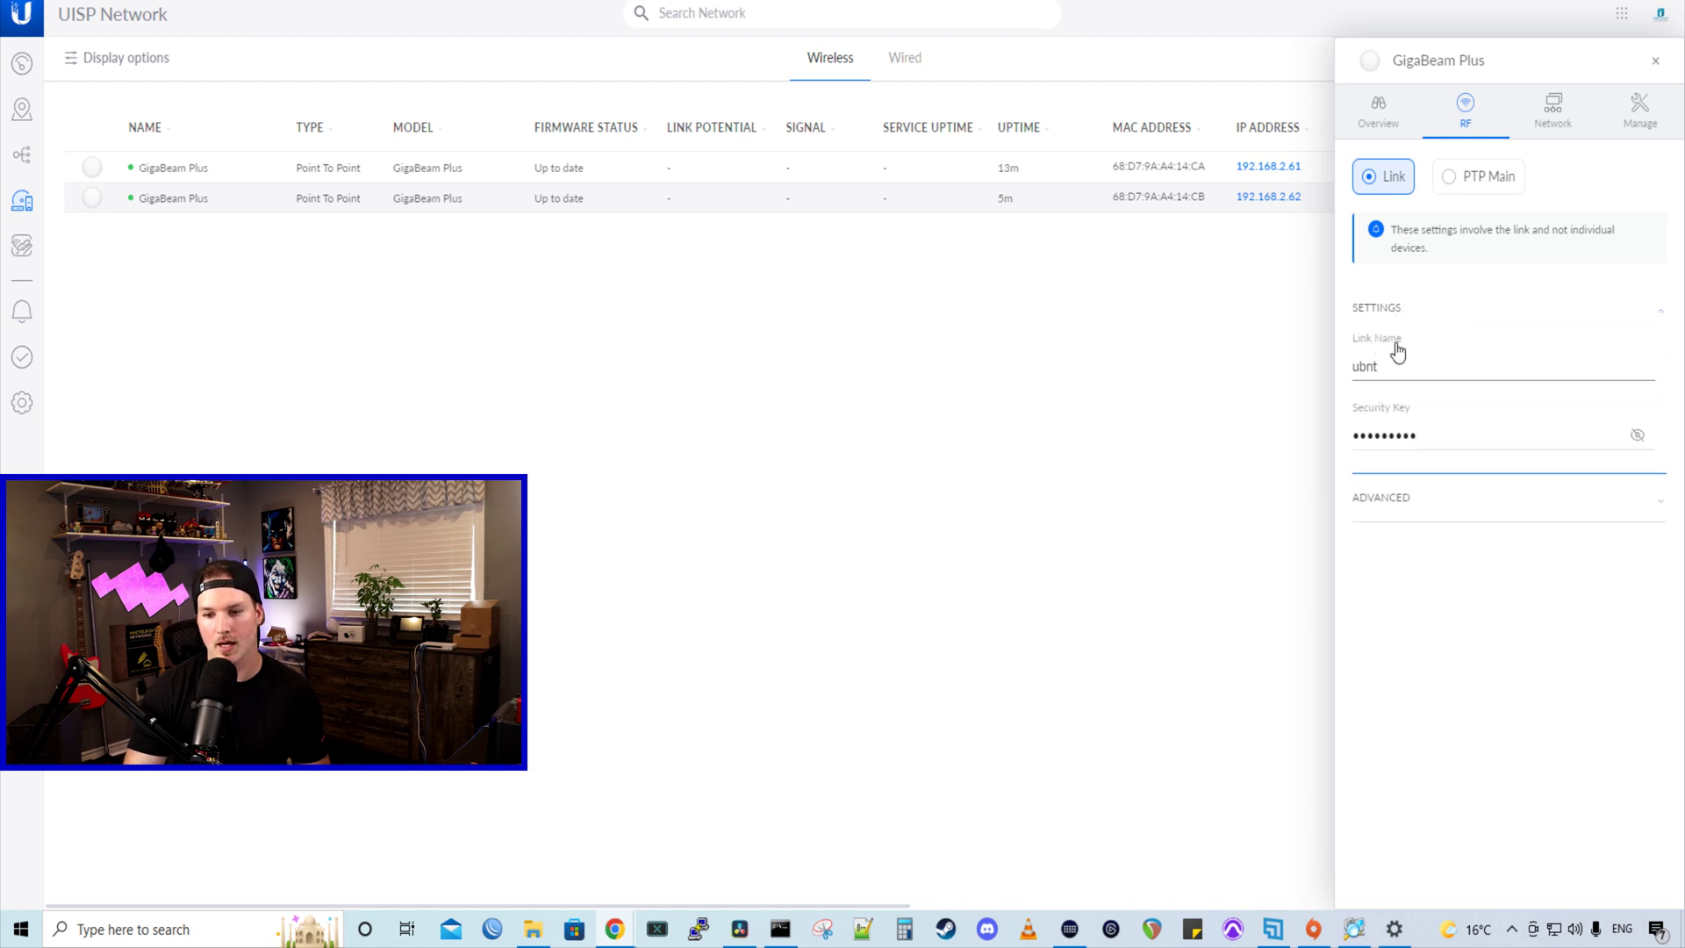
double_click(1391, 367)
text(YouTube)
double_click(1428, 432)
text(12)
key(BackSpace)
key(BackSpace)
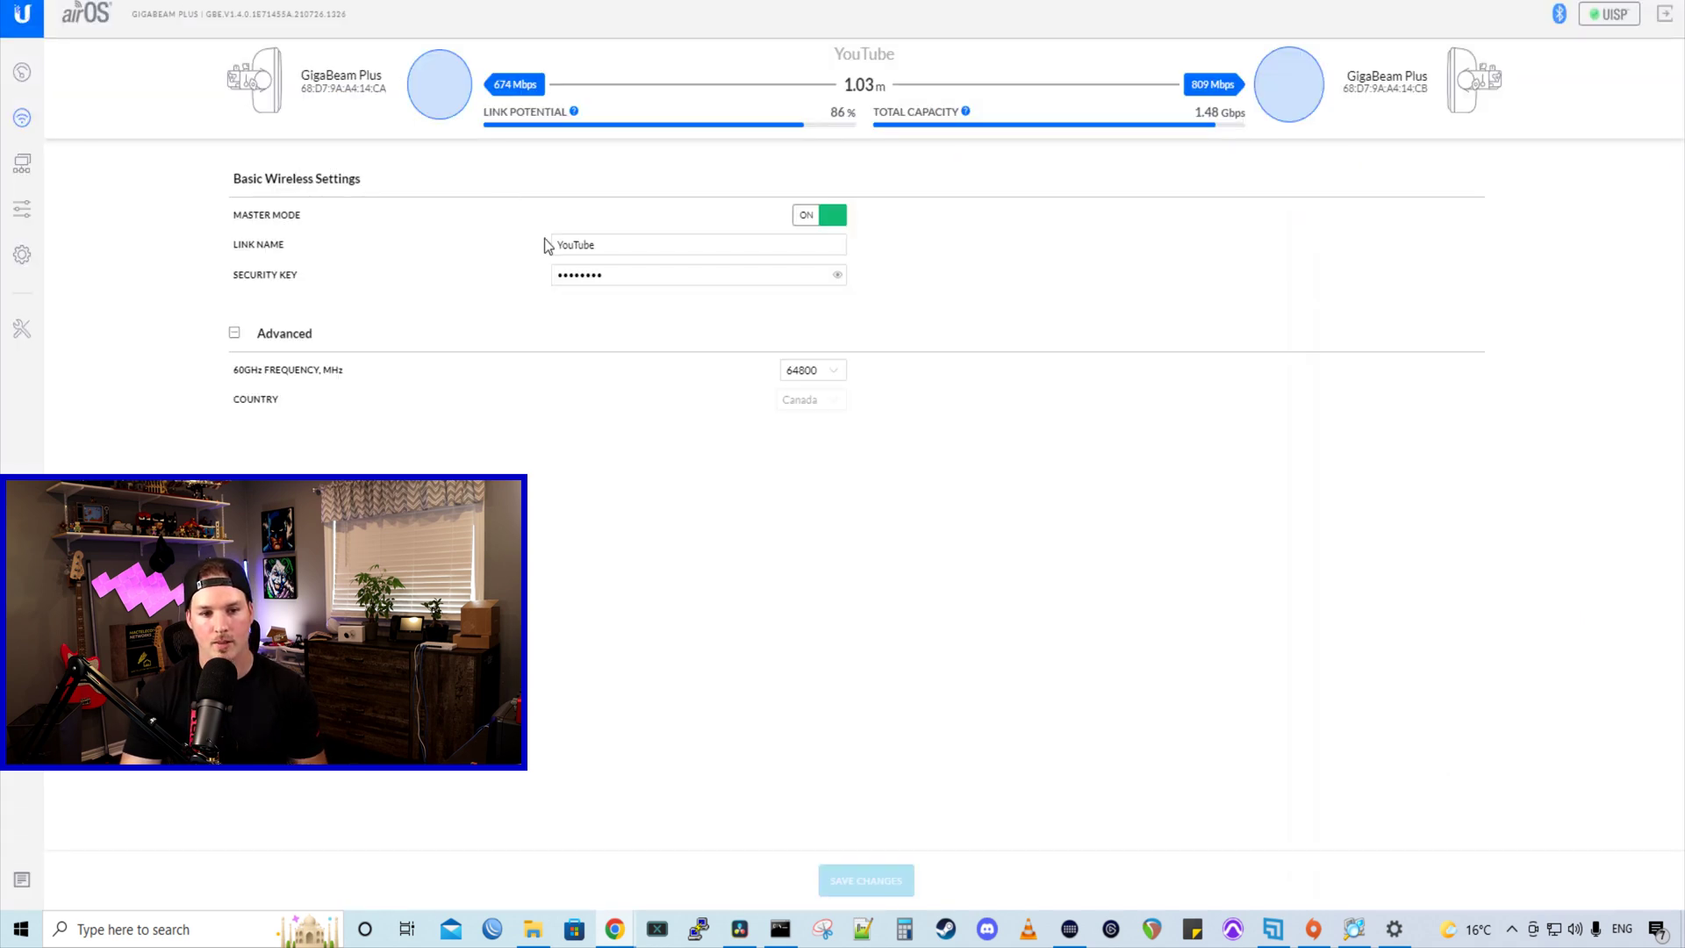
- Confirm the YouTube link shows 87.5% potential, then enter 192.168.2.62 in a new browser tab
mouse_move(519, 124)
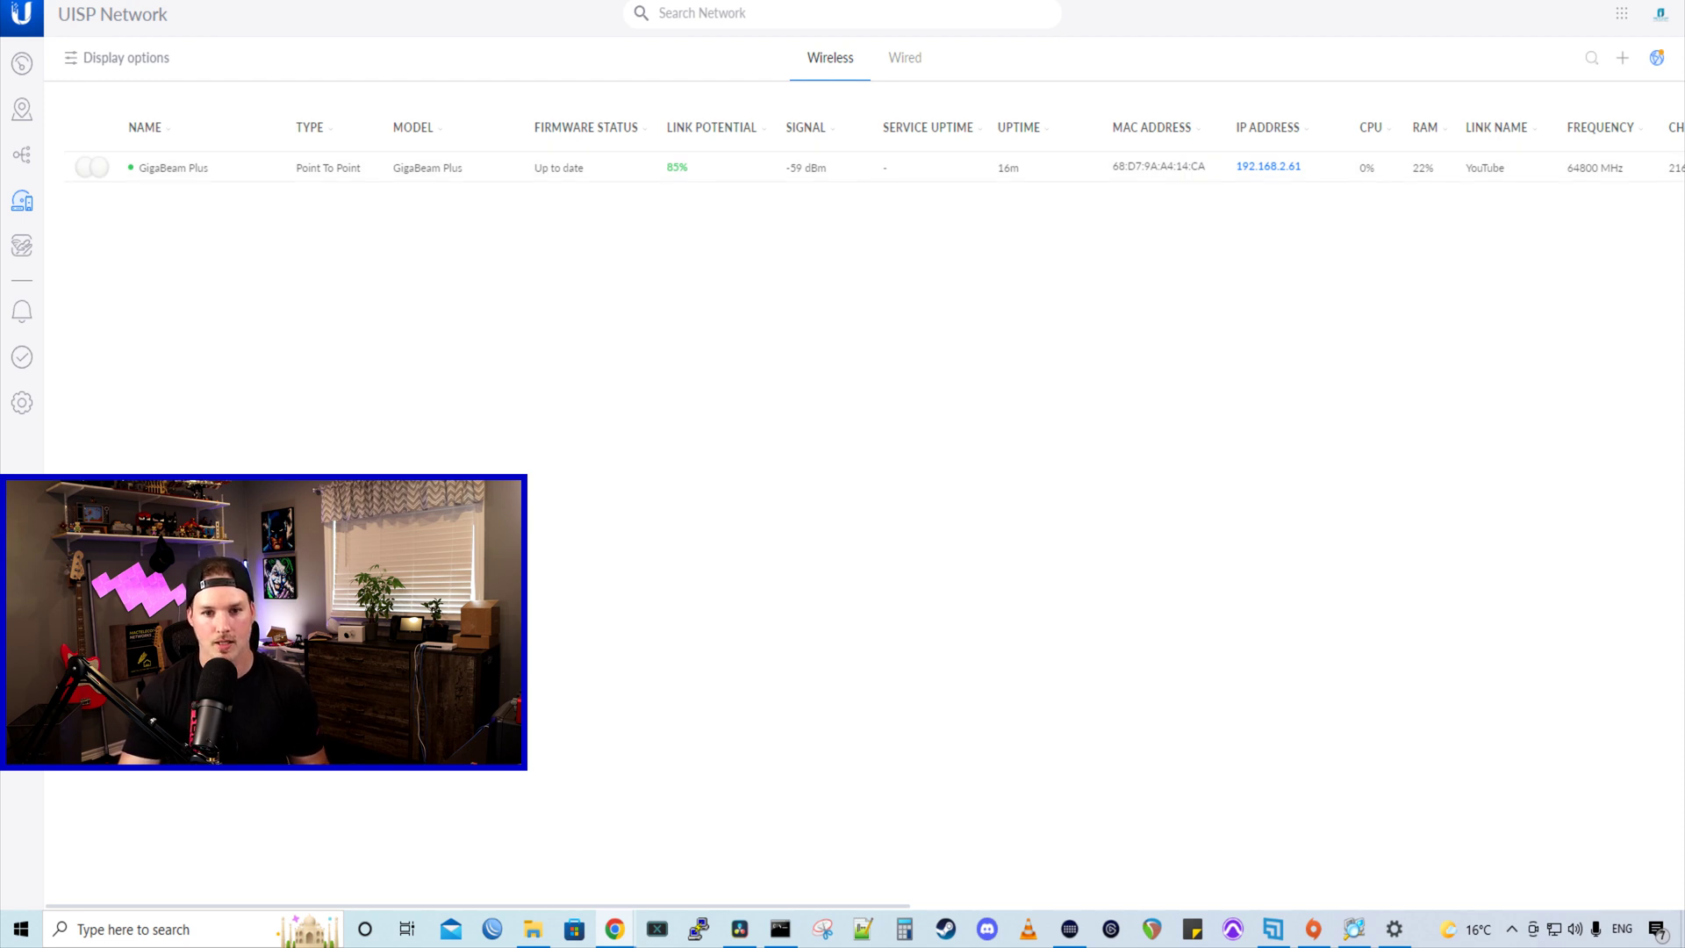
key(ctrl+t)
text(192.168.)
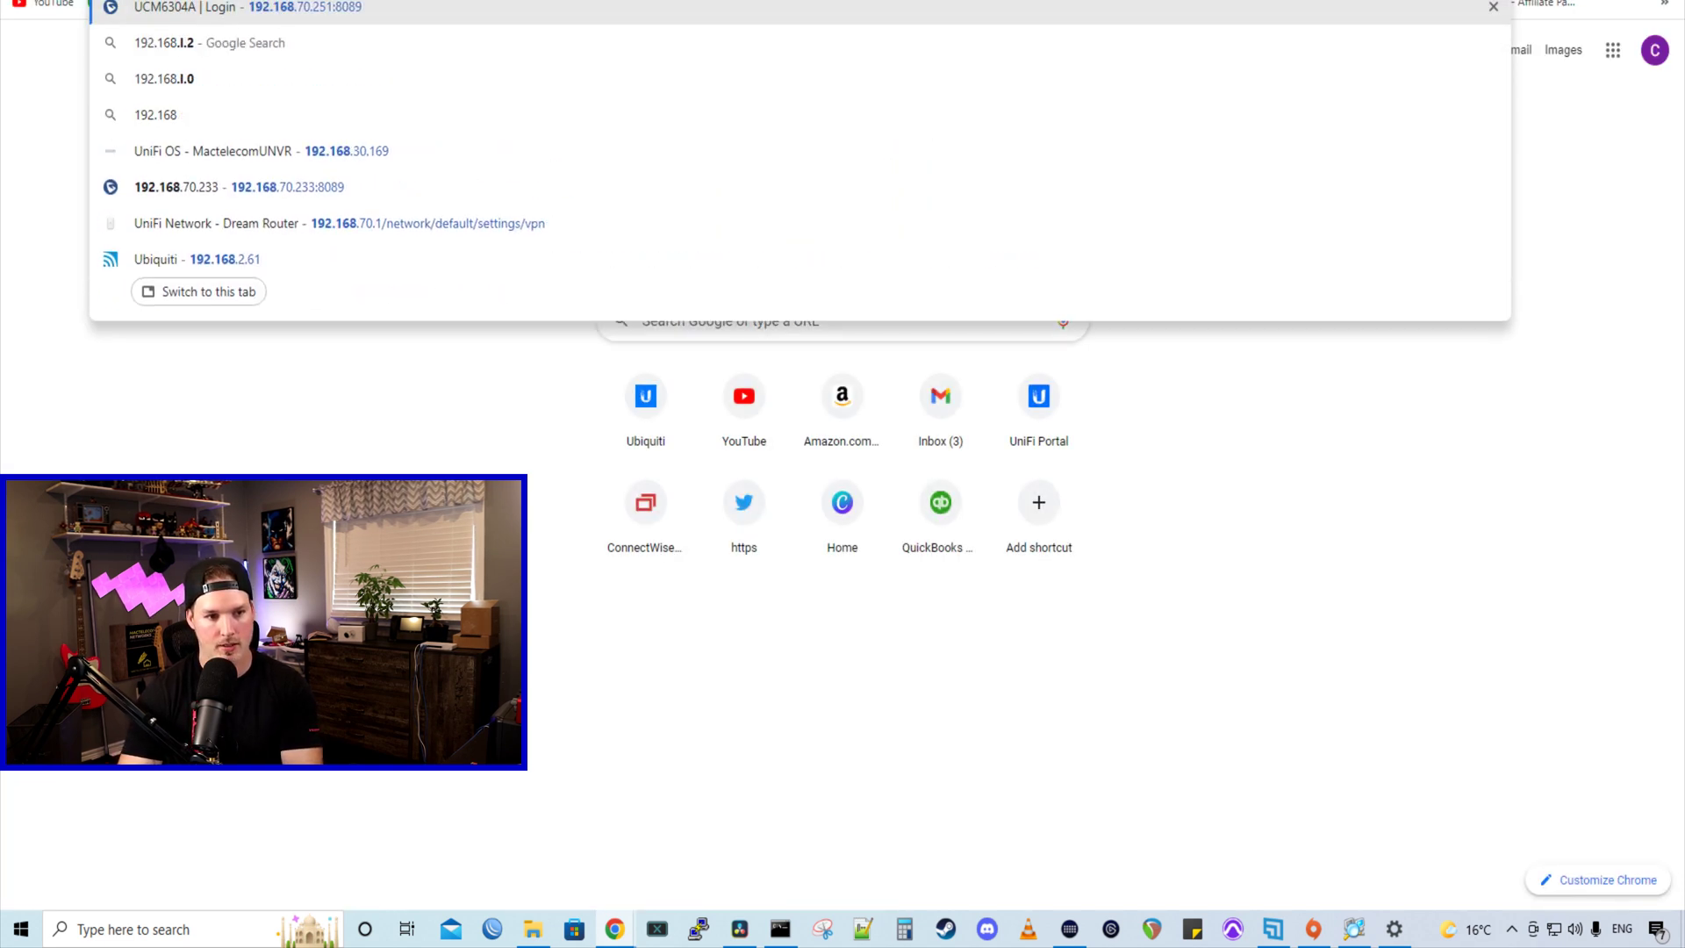
text(2.62)
- Load the second radio's airOS page and set its management IP to static 192.168.2.62
key(Return)
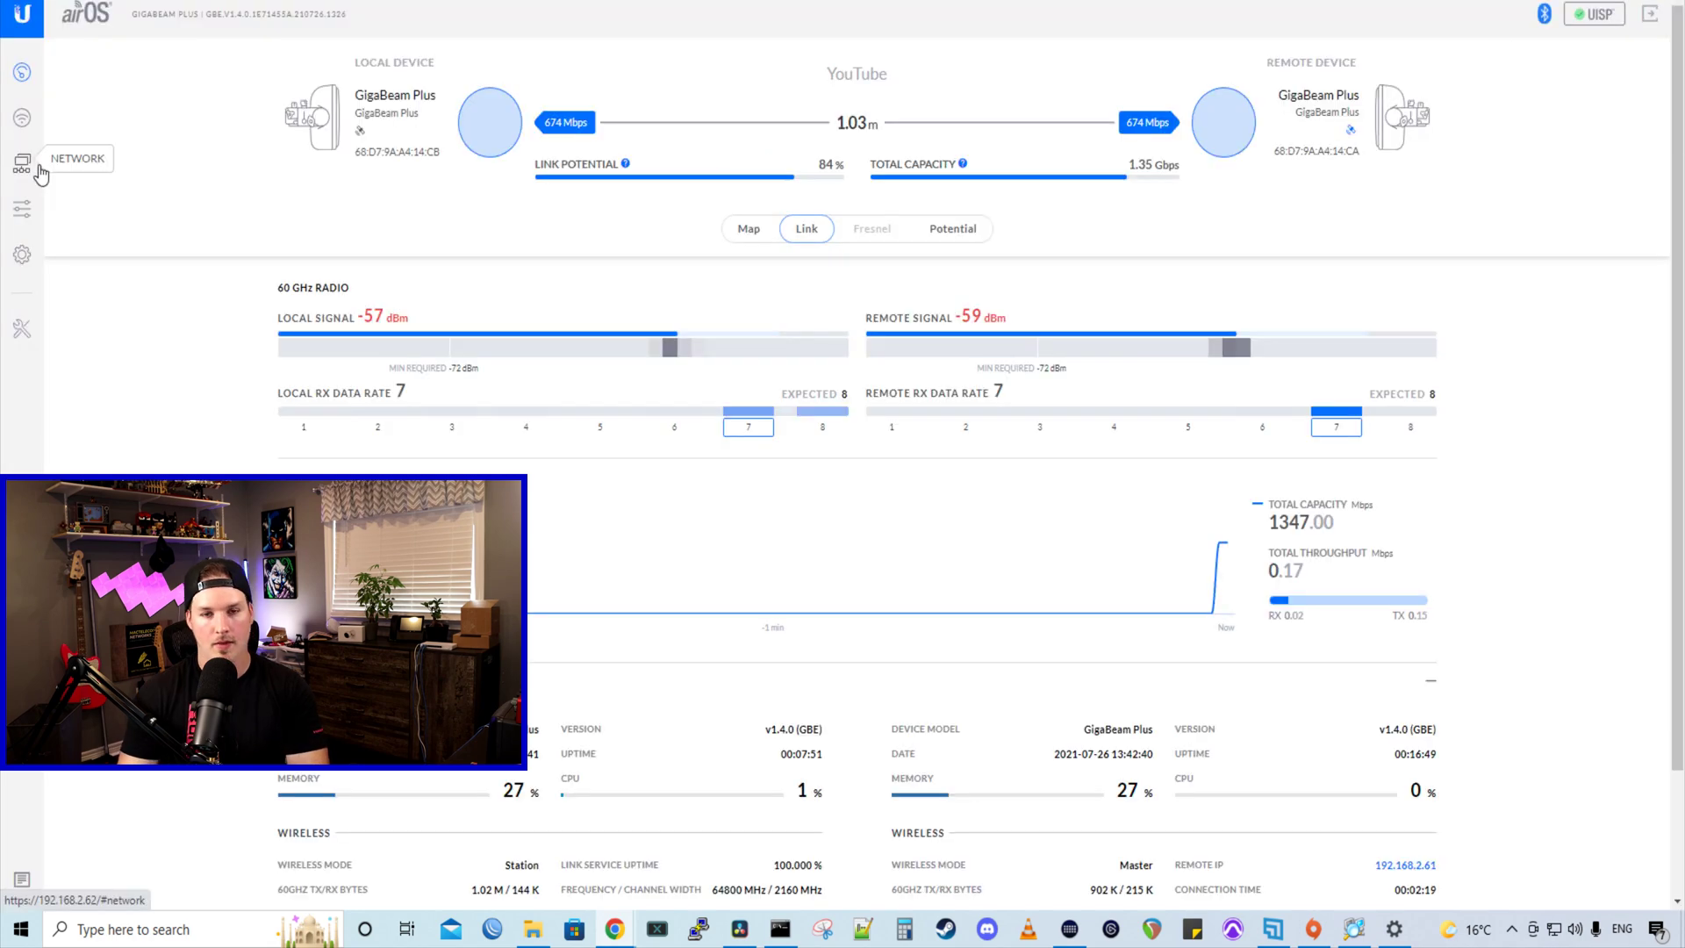
click(39, 169)
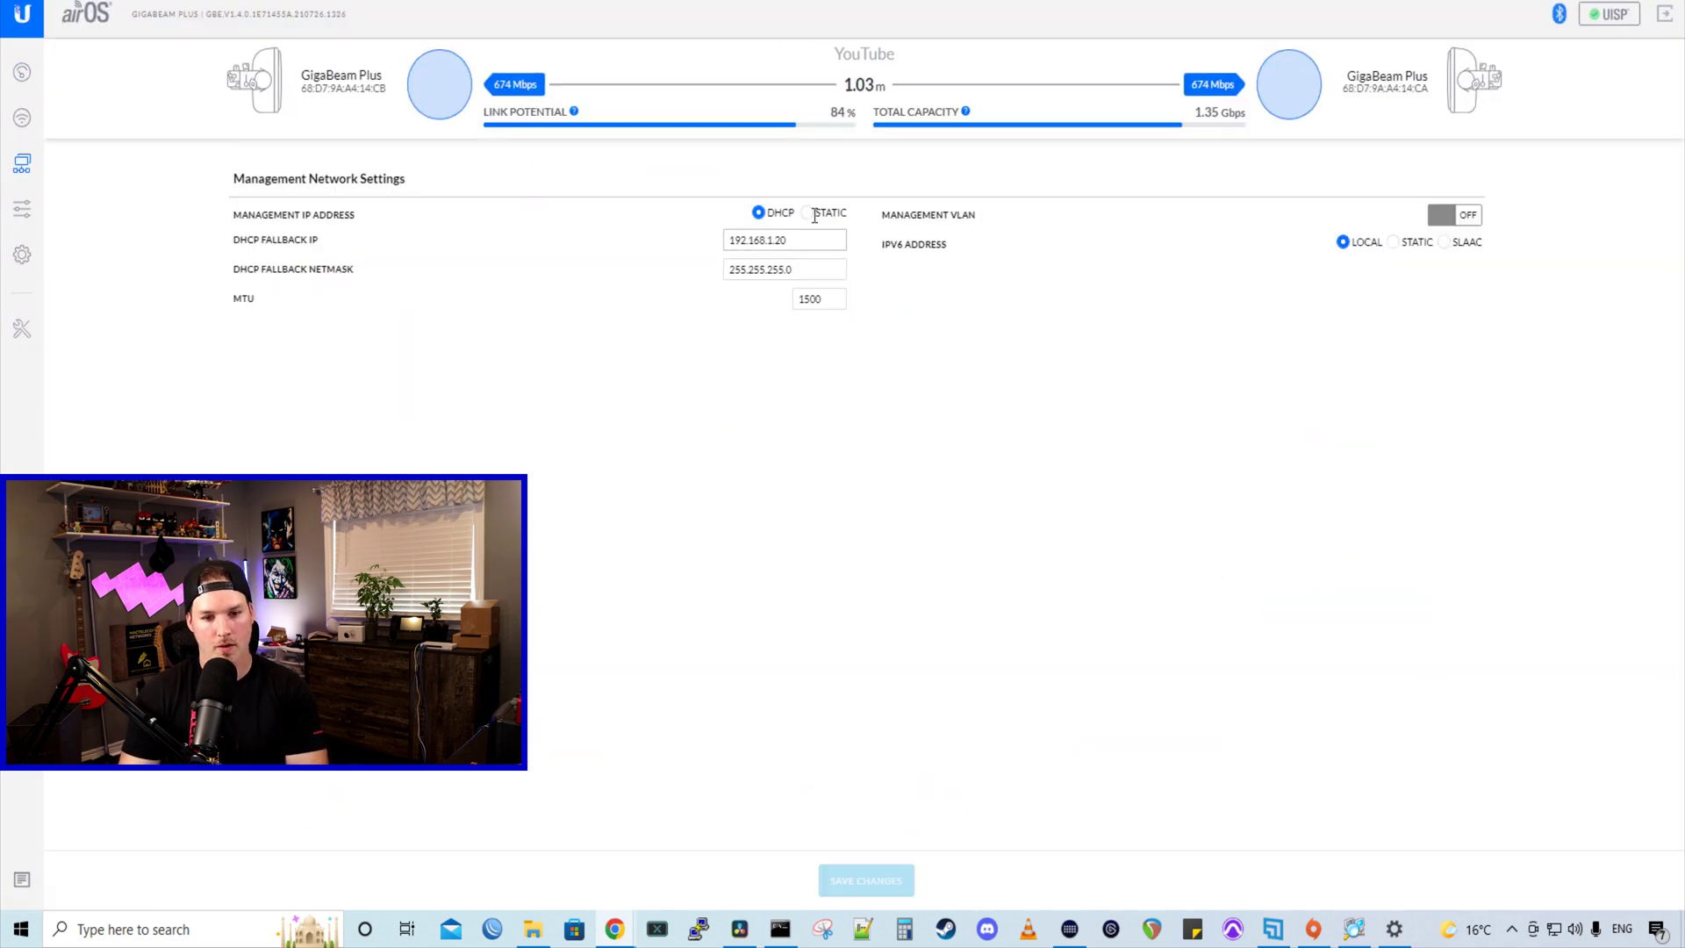
click(808, 220)
drag(795, 240, 698, 246)
text(192.168.2.62)
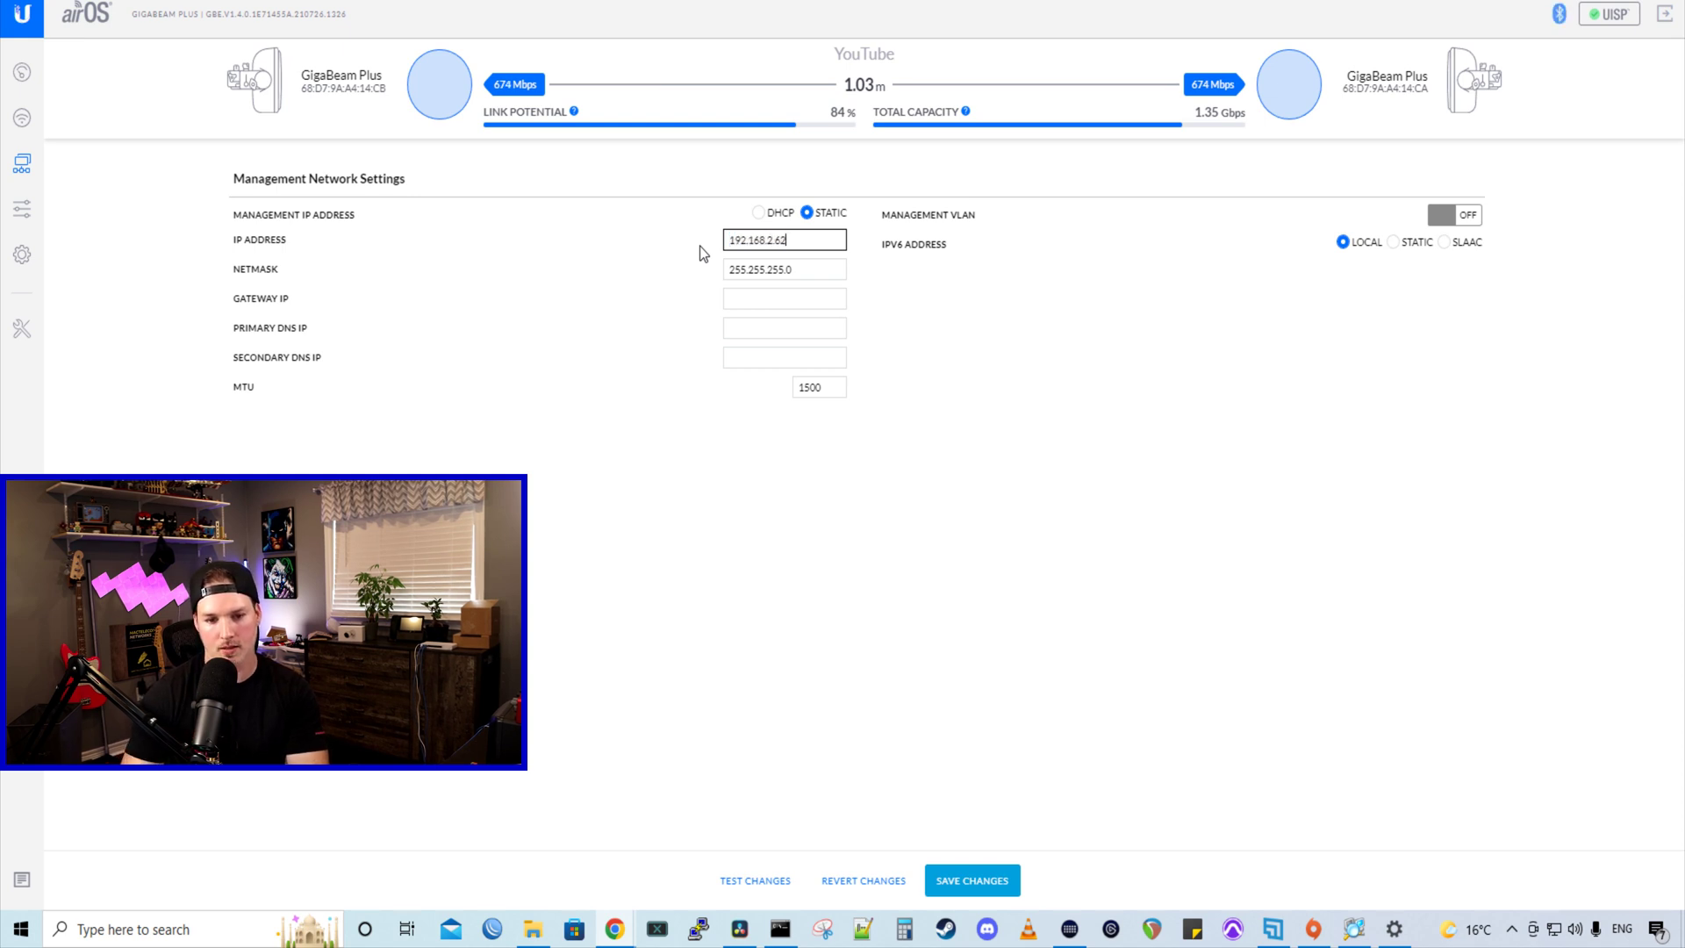
- Enter gateway 192.168.2.1 and DNS servers 1.1.1.1 and 8.8.8.8, then save the changes
click(765, 296)
text(192.168.2.1)
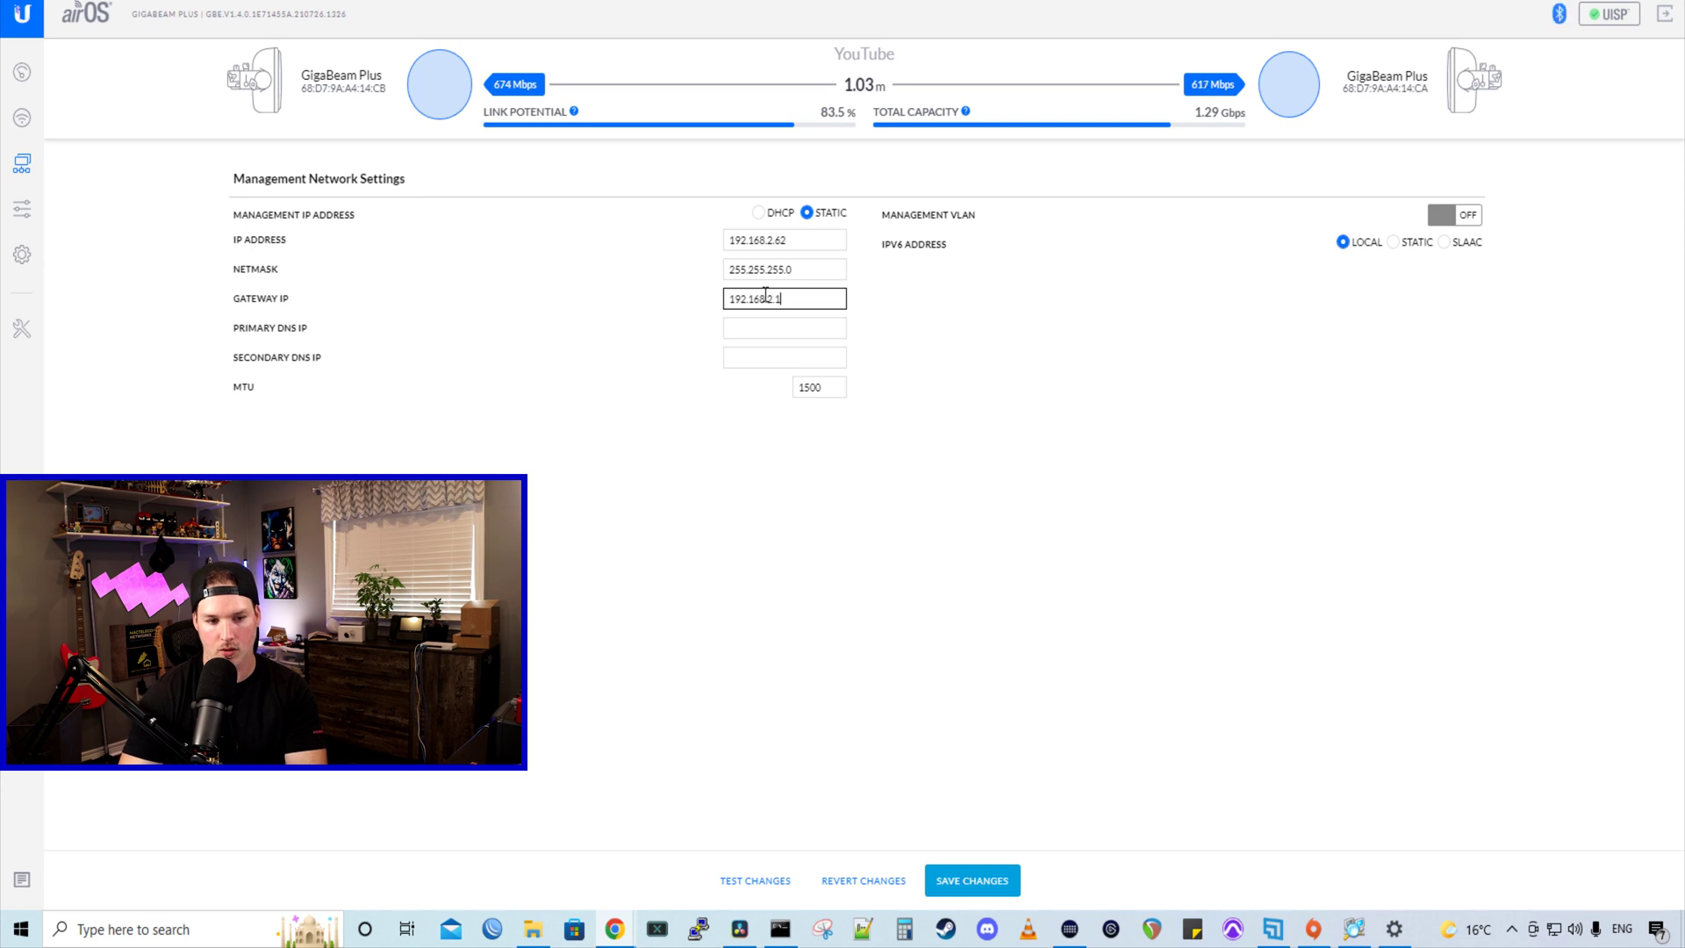
click(777, 328)
text(1.1.1.1)
click(776, 356)
text(8.8.8.8)
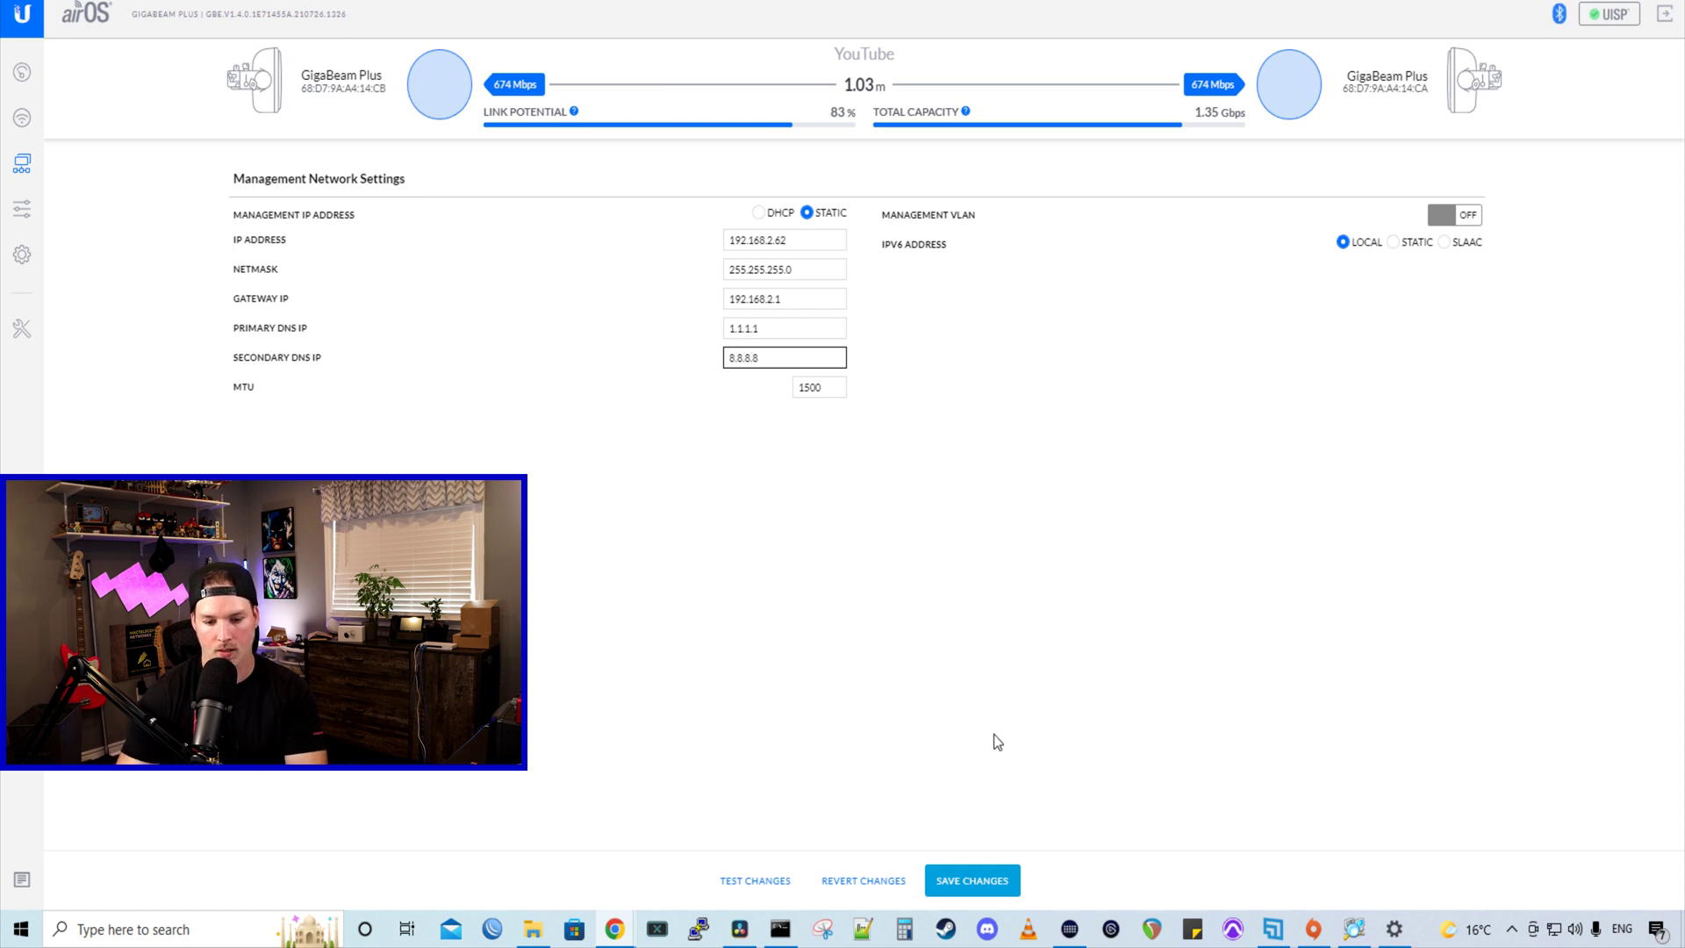
click(1010, 884)
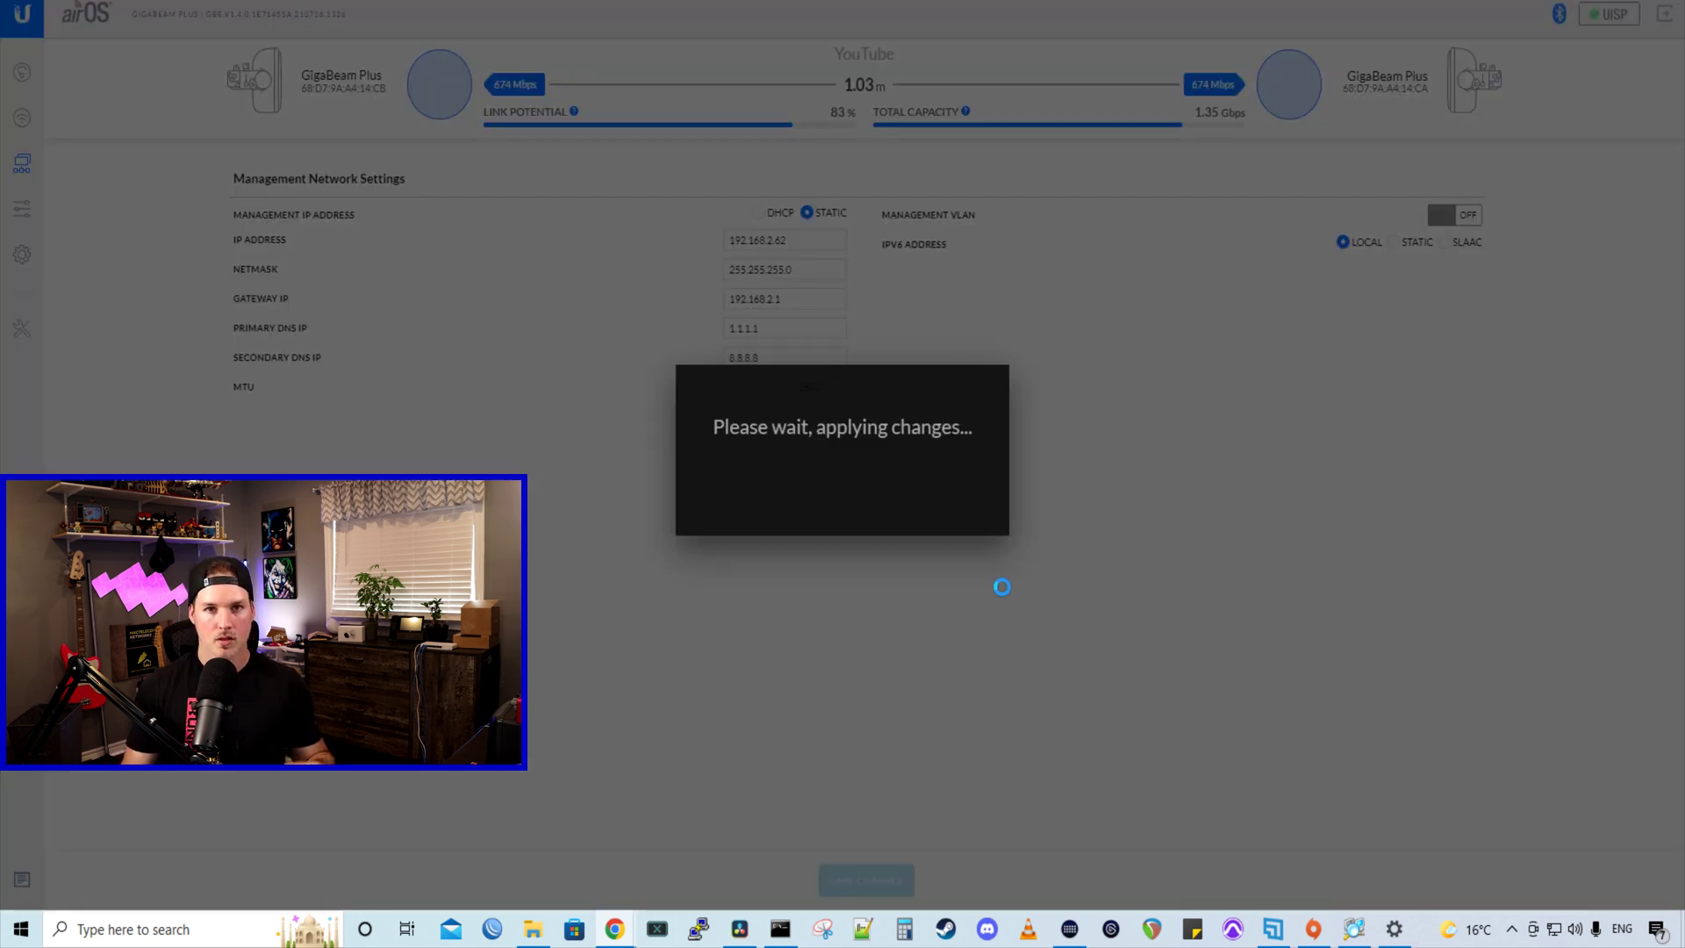